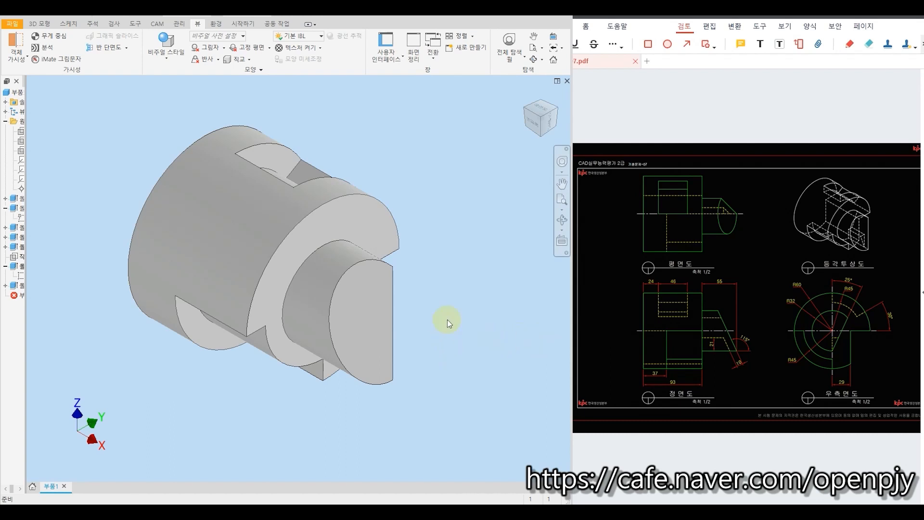
# Examine the 3D part from the front, right side and top, comparing its shape with the reference drawing.
pyautogui.click(531, 123)
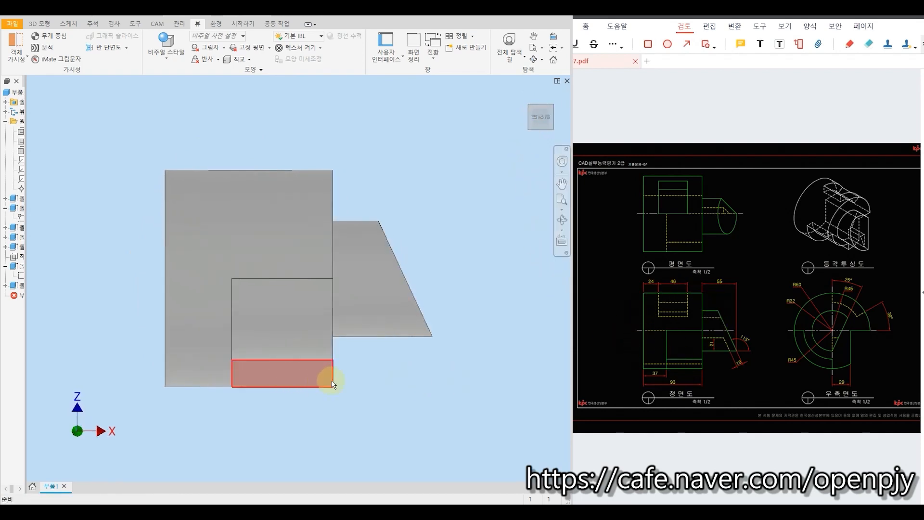
pyautogui.keyDown('shift'); pyautogui.moveTo(390, 377); pyautogui.dragTo(362, 369, button='middle'); pyautogui.keyUp('shift')
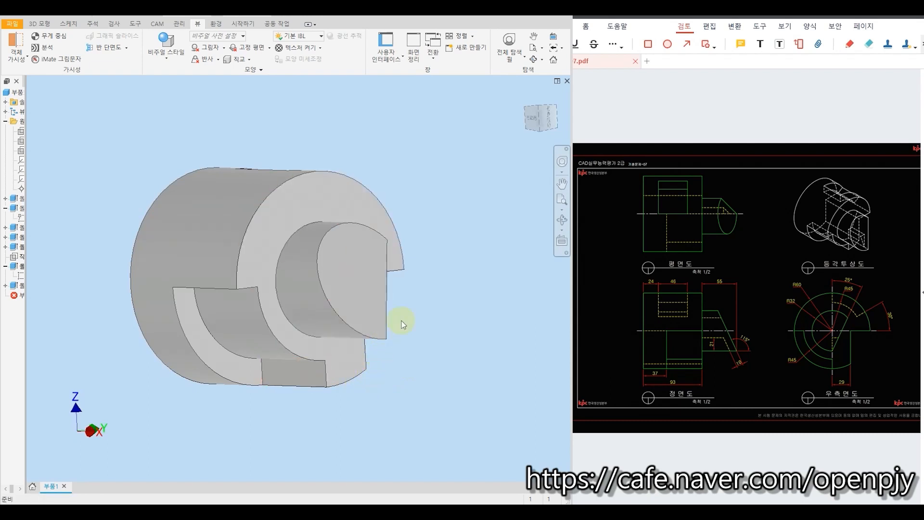
pyautogui.click(549, 119)
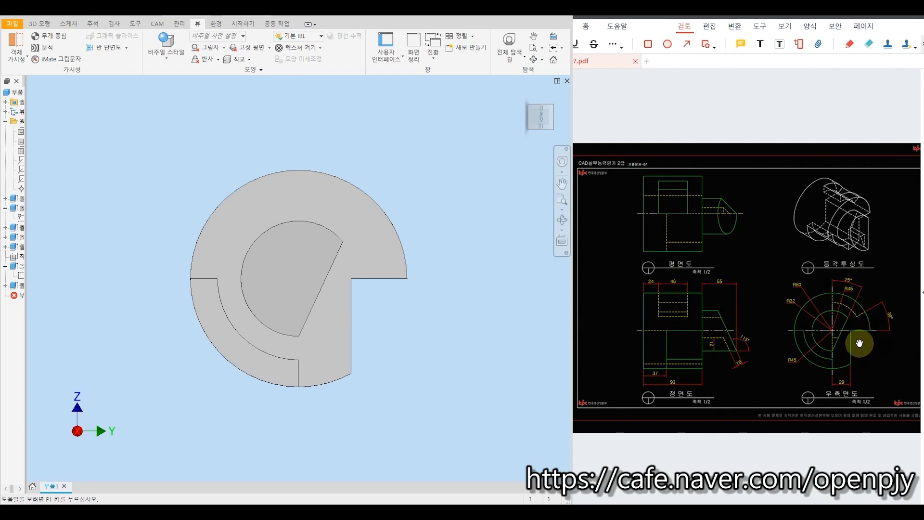
pyautogui.keyDown('shift'); pyautogui.moveTo(581, 367); pyautogui.dragTo(469, 396, button='middle'); pyautogui.keyUp('shift')
pyautogui.press('F5')
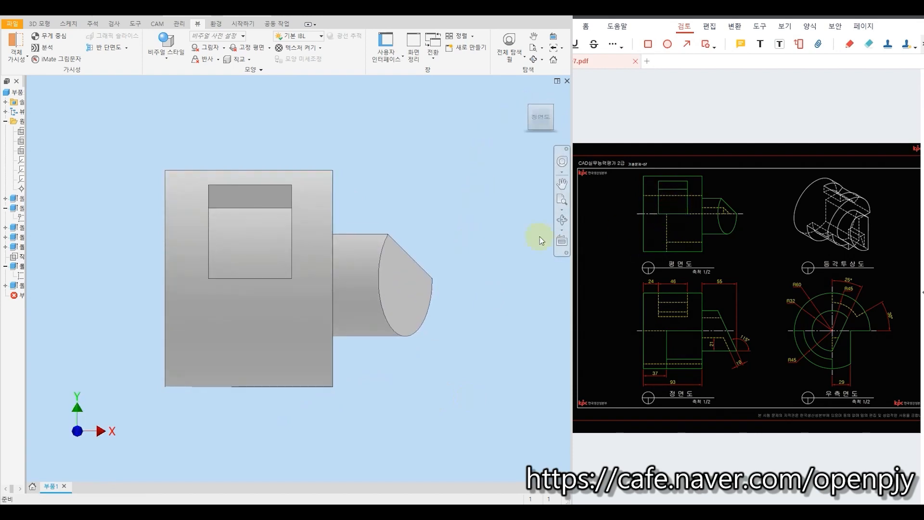
pyautogui.keyDown('shift'); pyautogui.moveTo(490, 256); pyautogui.dragTo(464, 255, button='middle'); pyautogui.keyUp('shift')
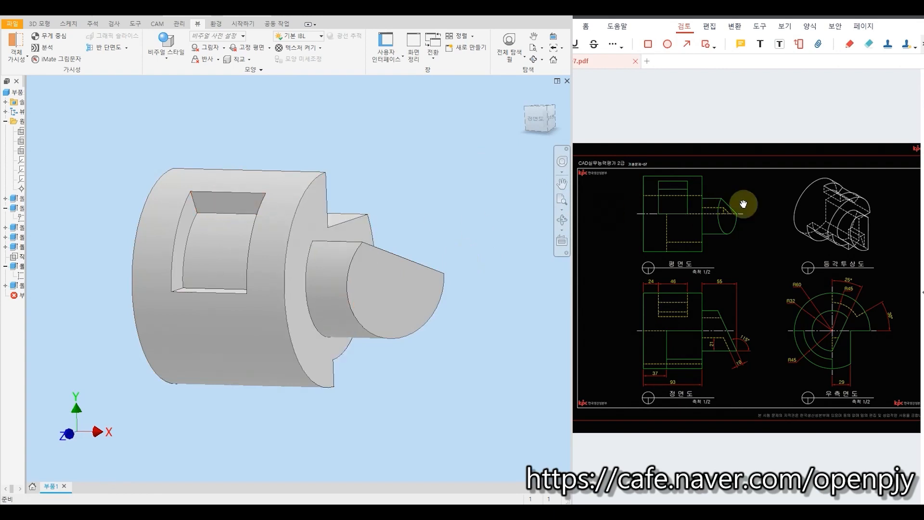
pyautogui.keyDown('shift'); pyautogui.moveTo(462, 221); pyautogui.dragTo(425, 180, button='middle'); pyautogui.keyUp('shift')
# Compare the part's visible and hidden edges in wireframe display from the front and right side with the reference drawing, and change the visual style.
pyautogui.press('w')
pyautogui.click(537, 120)
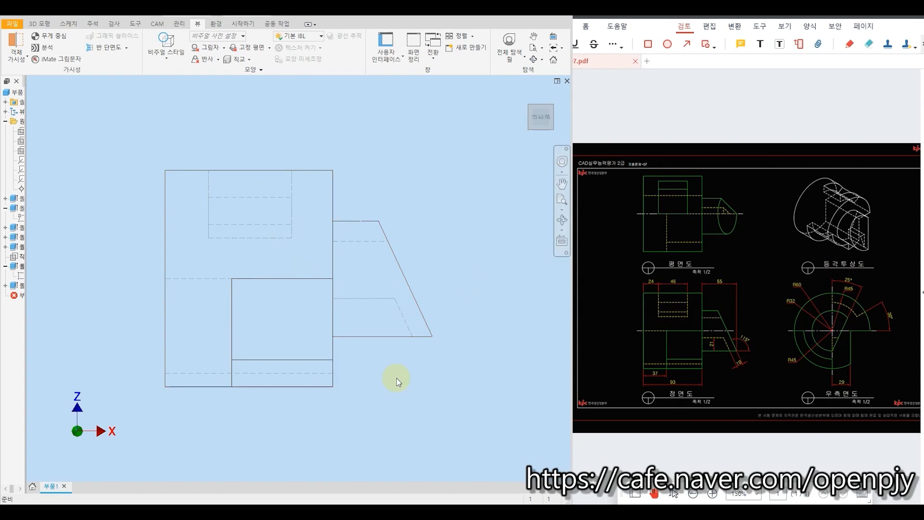
pyautogui.click(561, 120)
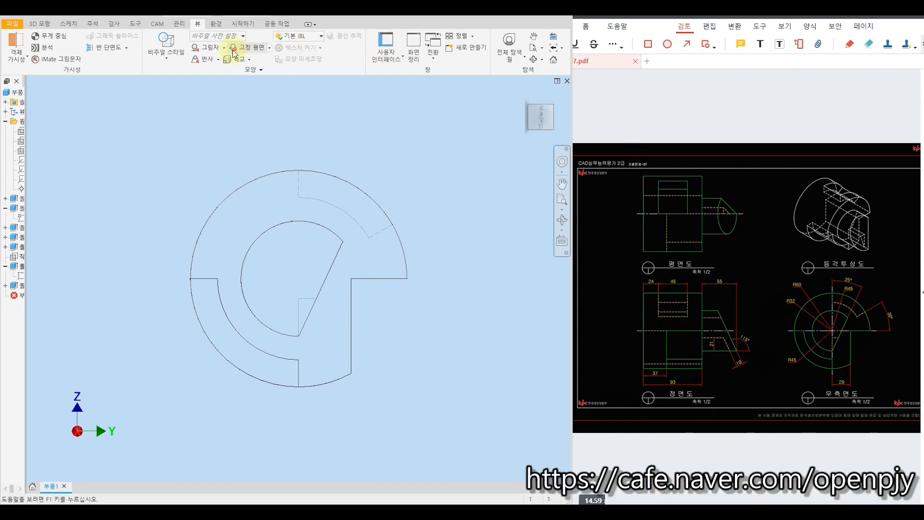
pyautogui.click(166, 48)
pyautogui.click(177, 112)
pyautogui.moveTo(486, 351)
pyautogui.keyDown('shift'); pyautogui.mouseDown(button='middle')
pyautogui.moveTo(470, 354)
pyautogui.moveTo(424, 287)
pyautogui.mouseUp(button='middle'); pyautogui.keyUp('shift')
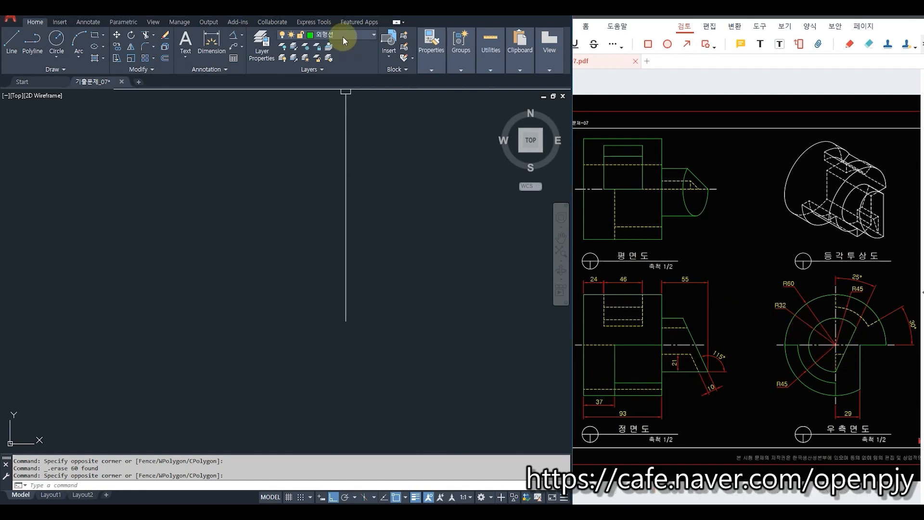
# In AutoCAD, draw a circle of radius 60 as the right-side view's outline.
pyautogui.write('c')
pyautogui.press('Return')
pyautogui.click(303, 365)
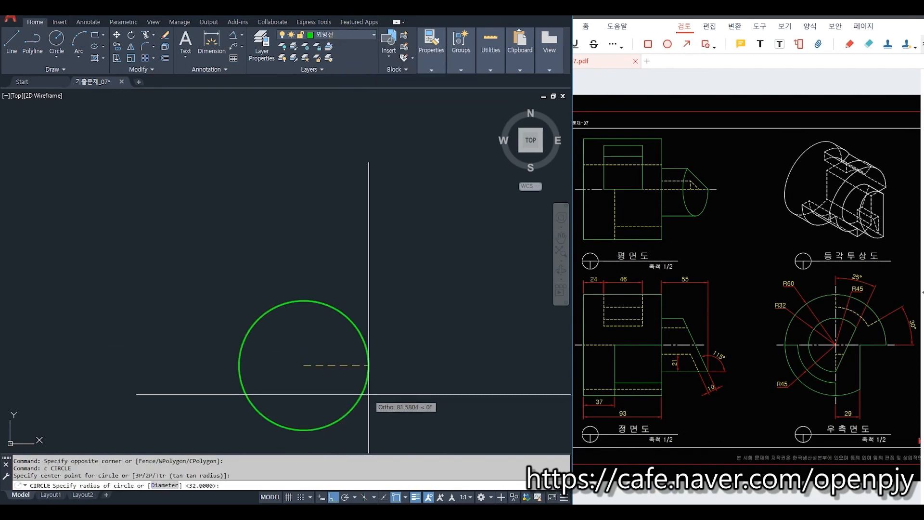
pyautogui.write('60')
pyautogui.press('Return')
# Draw horizontal and vertical diameter lines through the circle between its opposite quadrants.
pyautogui.write('l')
pyautogui.press('Return')
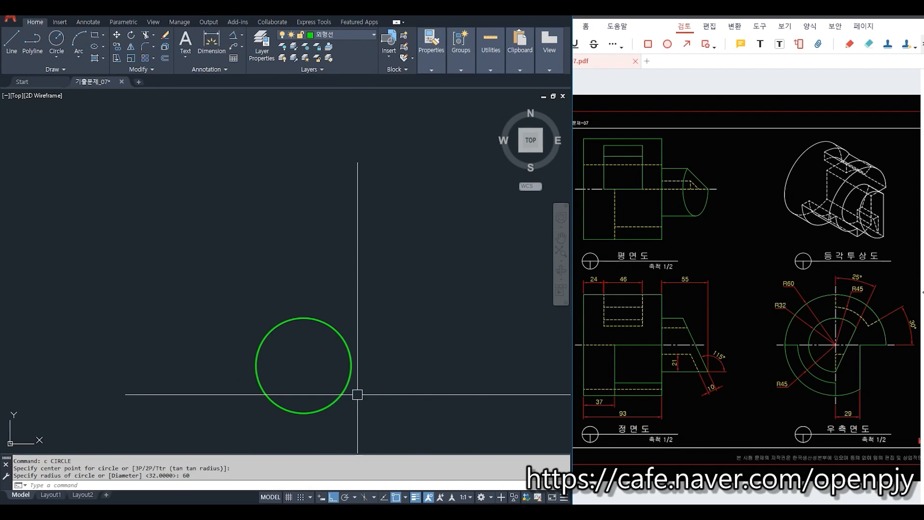
pyautogui.click(255, 365)
pyautogui.click(351, 366)
pyautogui.press('Return')
pyautogui.press('Return')
pyautogui.click(304, 318)
pyautogui.click(306, 412)
pyautogui.press('Return')
# Put the circle's two diameter lines on the 중심선 layer.
pyautogui.click(317, 380)
pyautogui.click(287, 350)
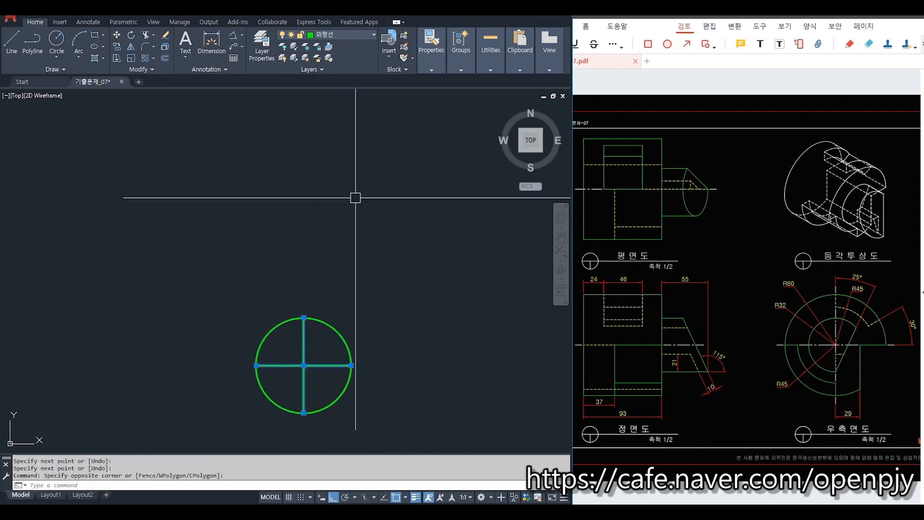
pyautogui.click(342, 34)
pyautogui.click(336, 128)
pyautogui.press('Escape')
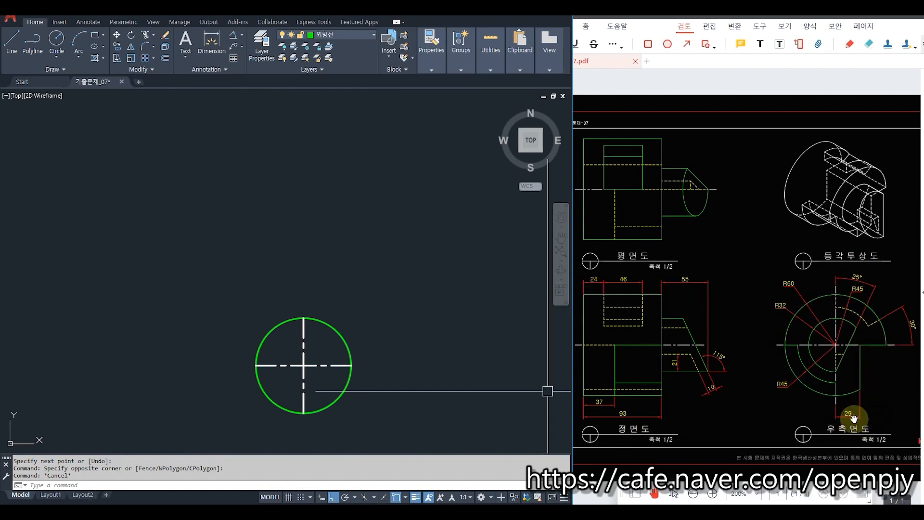
# Offset the circle's vertical centre line 29 to the right.
pyautogui.scroll(2, 314, 409)
pyautogui.write('o')
pyautogui.press('space')
pyautogui.write('29')
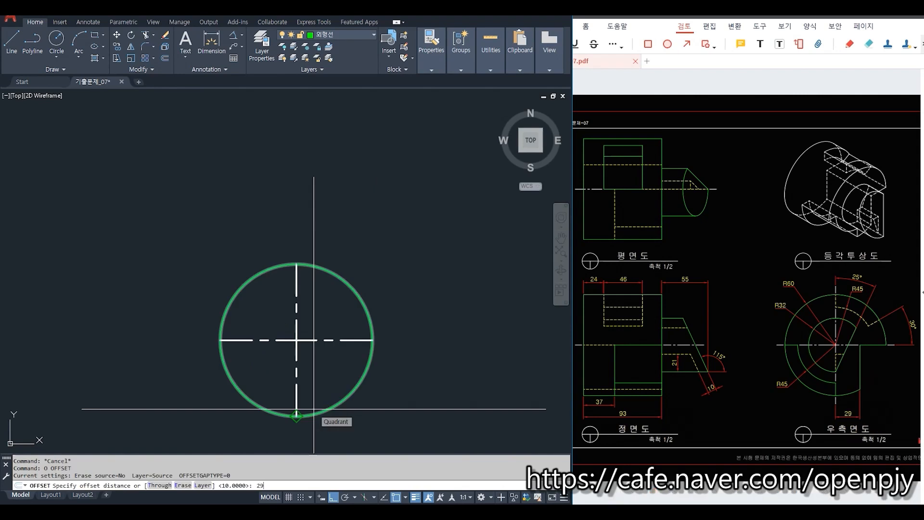
pyautogui.press('space')
pyautogui.click(296, 387)
pyautogui.click(325, 388)
pyautogui.press('Escape')
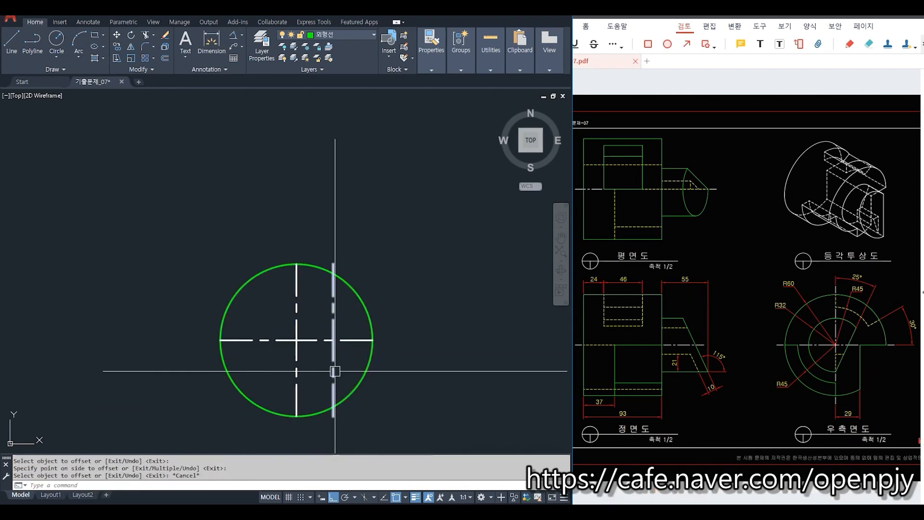
# Break the horizontal centre line where the offset line crosses it, and fillet its right part with the offset line into a sharp corner.
pyautogui.click(146, 69)
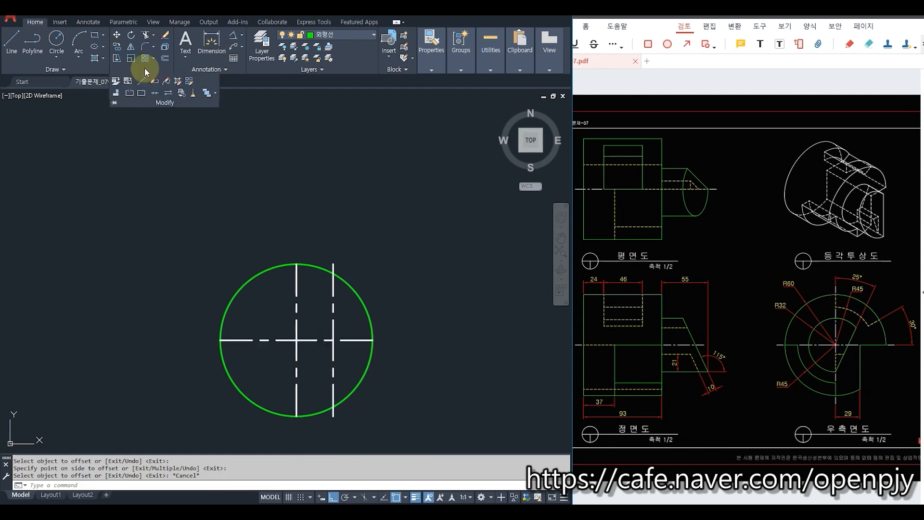
pyautogui.click(141, 94)
pyautogui.click(356, 340)
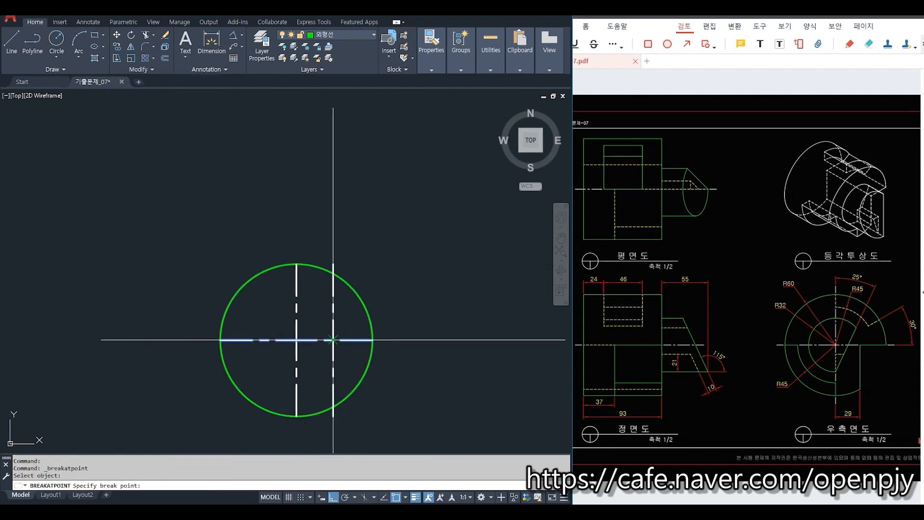
pyautogui.click(333, 340)
pyautogui.press('Return')
pyautogui.click(332, 346)
pyautogui.click(348, 341)
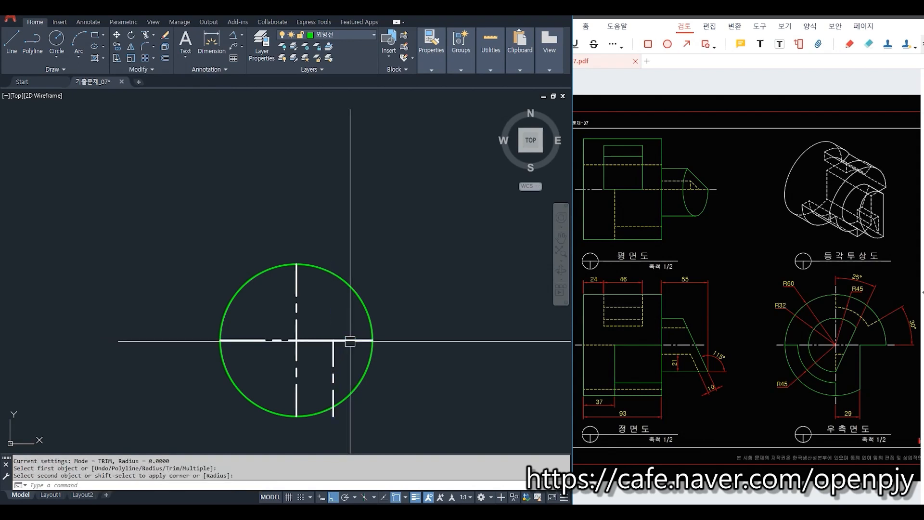
# Trim away the circle's lower-right arc between the corner lines and the vertical line's overhang below the circle.
pyautogui.write('tr')
pyautogui.press('Return')
pyautogui.click(348, 341)
pyautogui.press('Return')
pyautogui.click(363, 380)
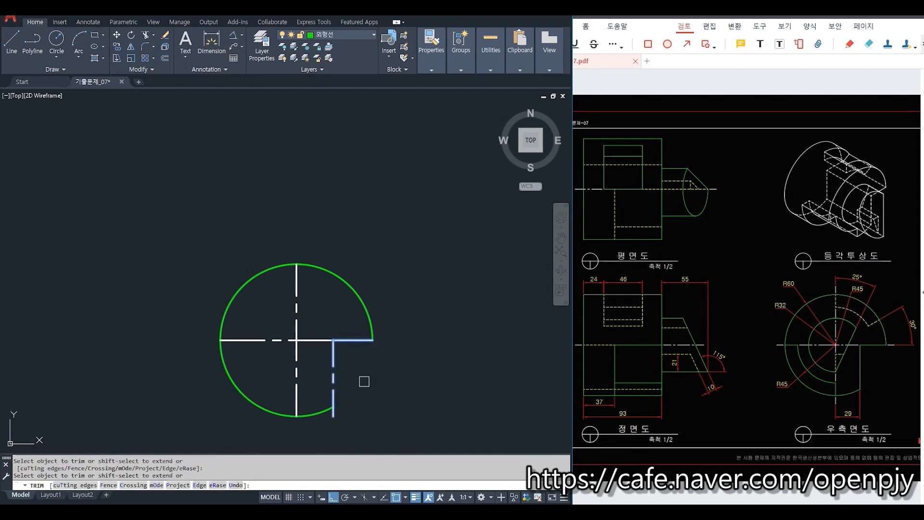
pyautogui.press('Escape')
pyautogui.click(330, 413)
# Match the two corner lines of the notch to the circle outline's properties.
pyautogui.write('ma')
pyautogui.press('Return')
pyautogui.click(338, 375)
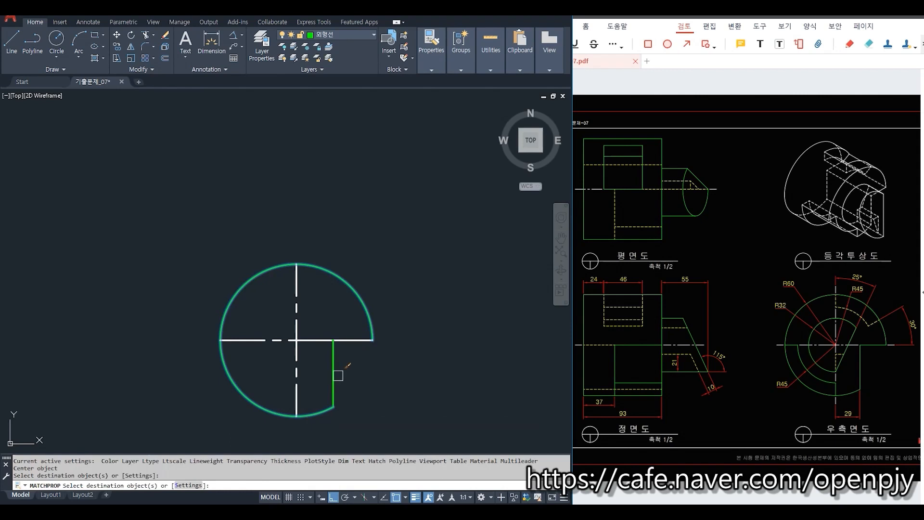
pyautogui.click(356, 341)
pyautogui.press('Escape')
# Move the whole right-side view to the right to make room for the front view.
pyautogui.scroll(-2, 394, 385)
pyautogui.moveTo(370, 422); pyautogui.dragTo(400, 371, button='middle')
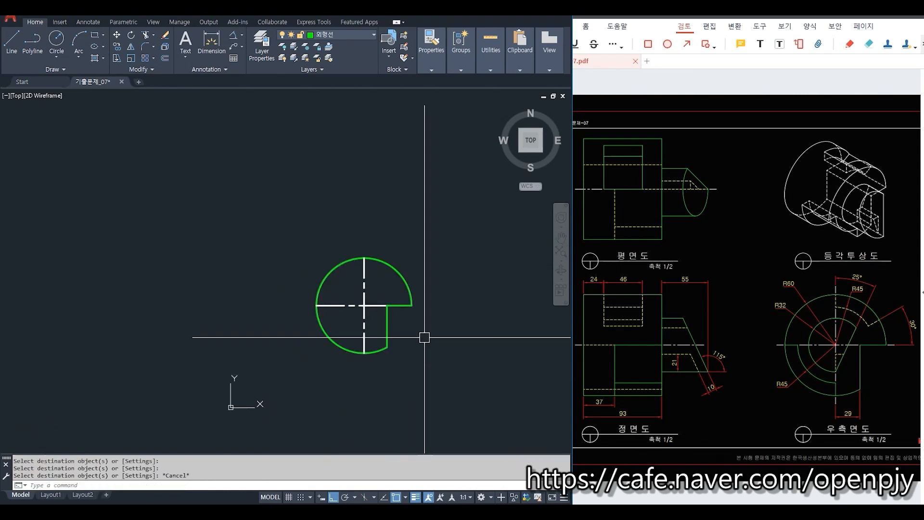
pyautogui.write('m')
pyautogui.press('Return')
pyautogui.click(430, 371)
pyautogui.click(295, 232)
pyautogui.press('Return')
pyautogui.click(322, 299)
pyautogui.click(428, 327)
pyautogui.press('Escape')
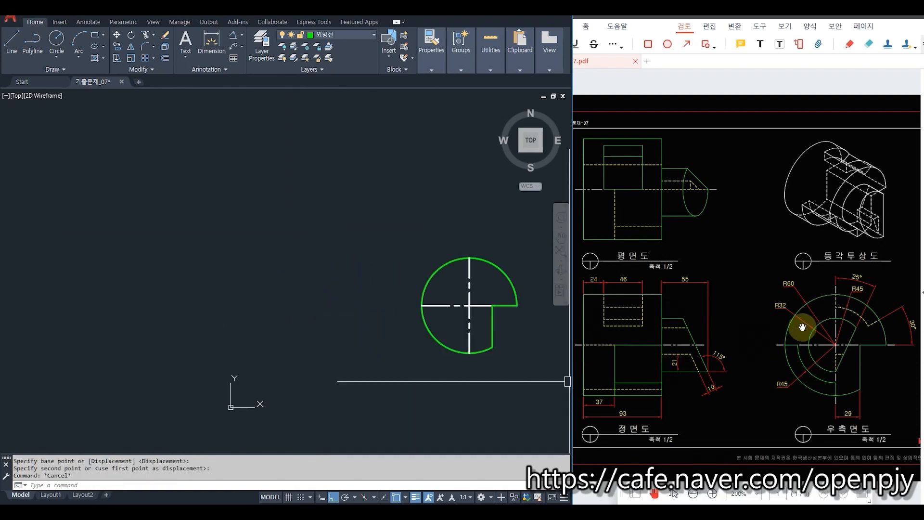
# Draw three horizontal rays to the left from the circle's top, bottom and left quadrants.
pyautogui.write('ray')
pyautogui.press('Return')
pyautogui.click(469, 258)
pyautogui.click(372, 260)
pyautogui.press('Return')
pyautogui.press('Return')
pyautogui.click(470, 352)
pyautogui.click(360, 360)
pyautogui.press('Return')
pyautogui.press('Return')
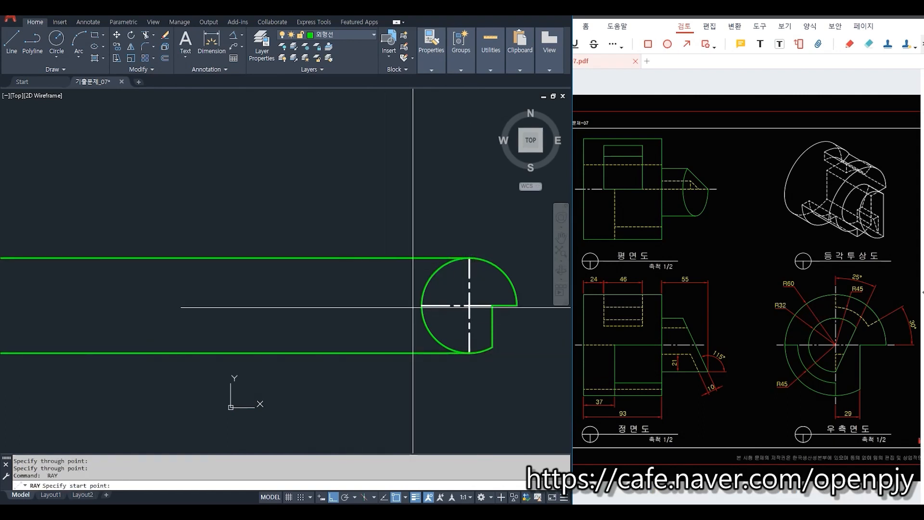
pyautogui.click(422, 305)
pyautogui.click(337, 316)
pyautogui.press('Return')
# Draw a vertical line crossing all three rays as the front view's right edge.
pyautogui.write('l')
pyautogui.press('Return')
pyautogui.click(321, 239)
pyautogui.click(322, 383)
pyautogui.press('Escape')
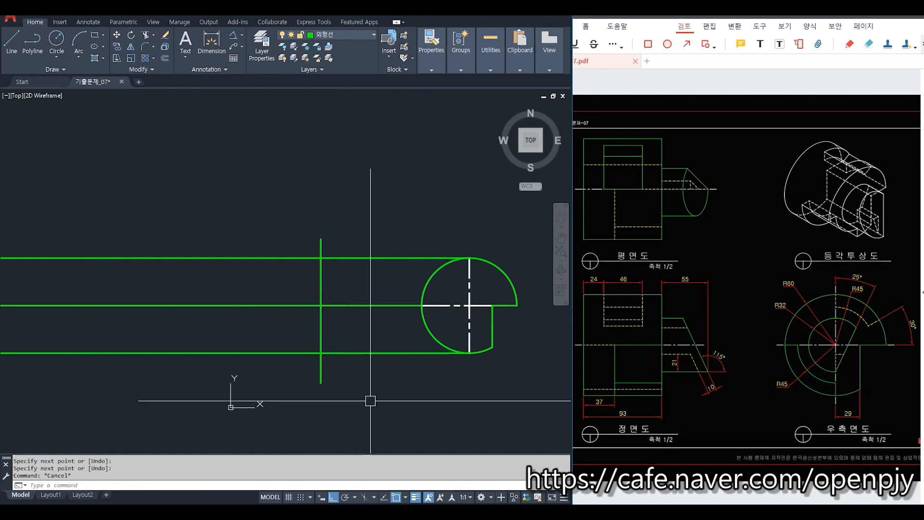
# Offset the vertical edge line 93 to the left.
pyautogui.write('o')
pyautogui.press('Return')
pyautogui.write('93')
pyautogui.press('Return')
pyautogui.click(321, 340)
pyautogui.click(323, 338)
pyautogui.click(269, 340)
pyautogui.press('Escape')
# Trim the rays and the two vertical lines into the front view's rectangle with a middle line.
pyautogui.write('tr')
pyautogui.press('Return')
pyautogui.click(319, 338)
pyautogui.click(248, 340)
pyautogui.press('Return')
pyautogui.click(402, 390)
pyautogui.click(351, 241)
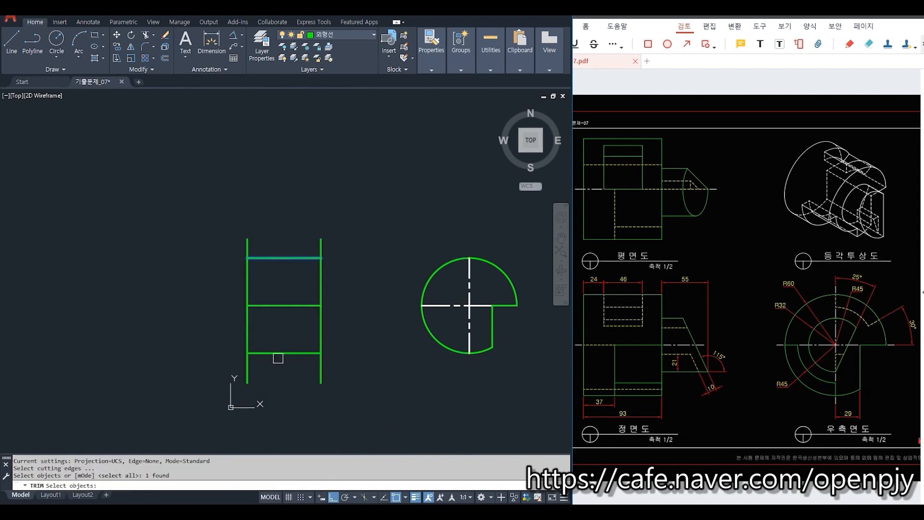
pyautogui.click(278, 353)
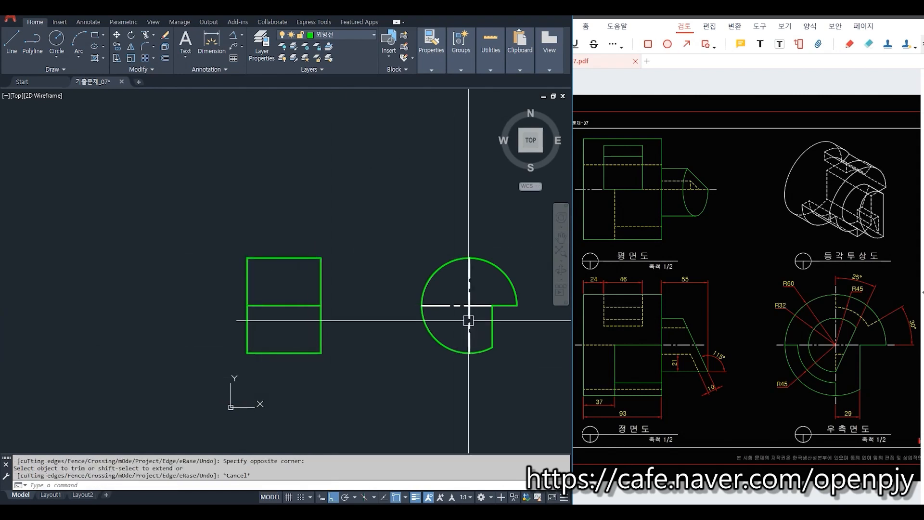
# Match the front view's middle line to the circle's horizontal centre line properties.
pyautogui.write('ma')
pyautogui.press('Return')
pyautogui.click(423, 305)
pyautogui.click(246, 312)
pyautogui.click(263, 305)
pyautogui.press('Escape')
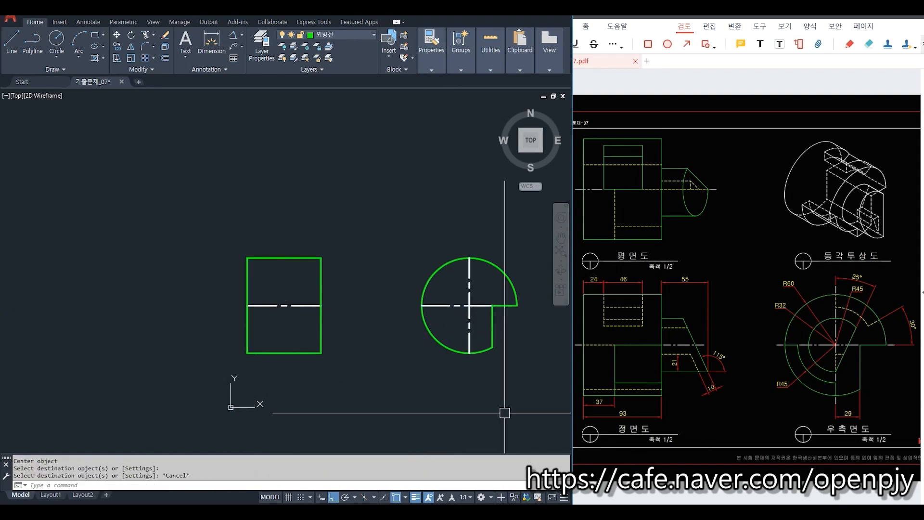
# Move the right-side view farther from the front view and put the front view's middle line on the 숨은선 layer.
pyautogui.moveTo(541, 399); pyautogui.dragTo(482, 388)
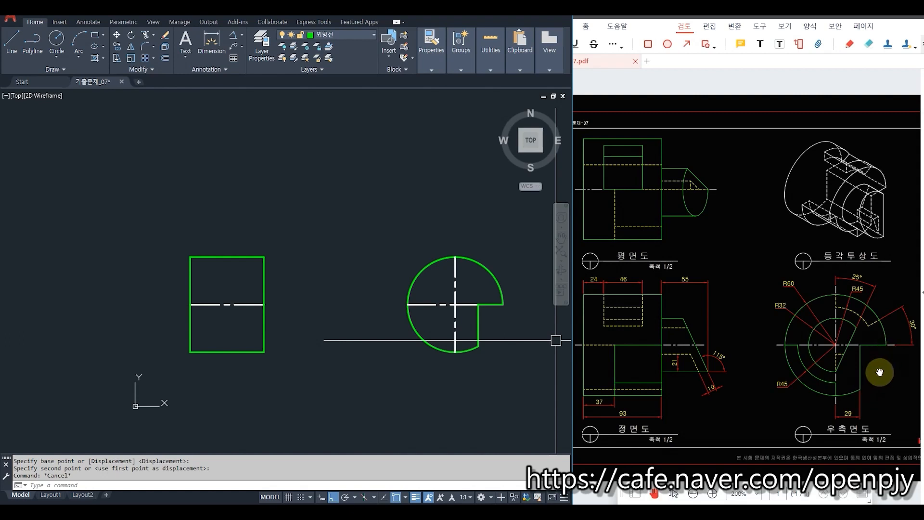
pyautogui.click(222, 304)
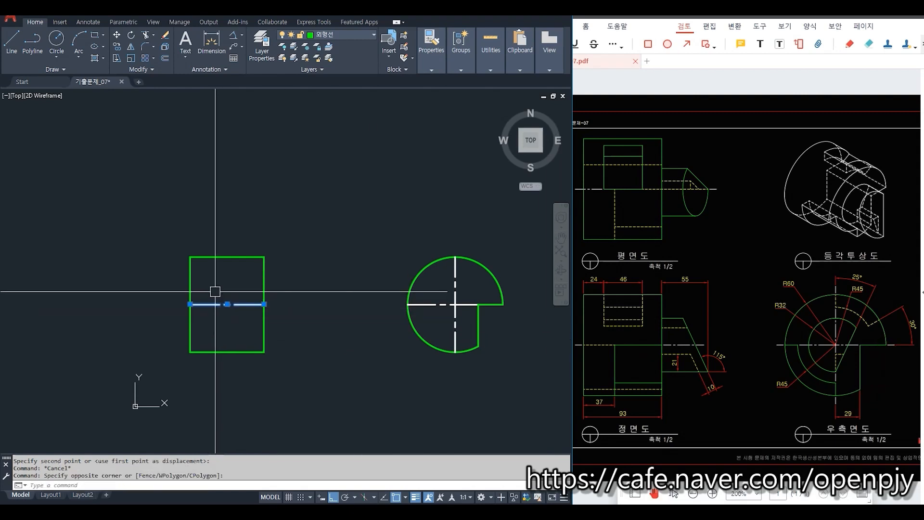
pyautogui.click(357, 36)
pyautogui.click(326, 108)
pyautogui.press('Escape')
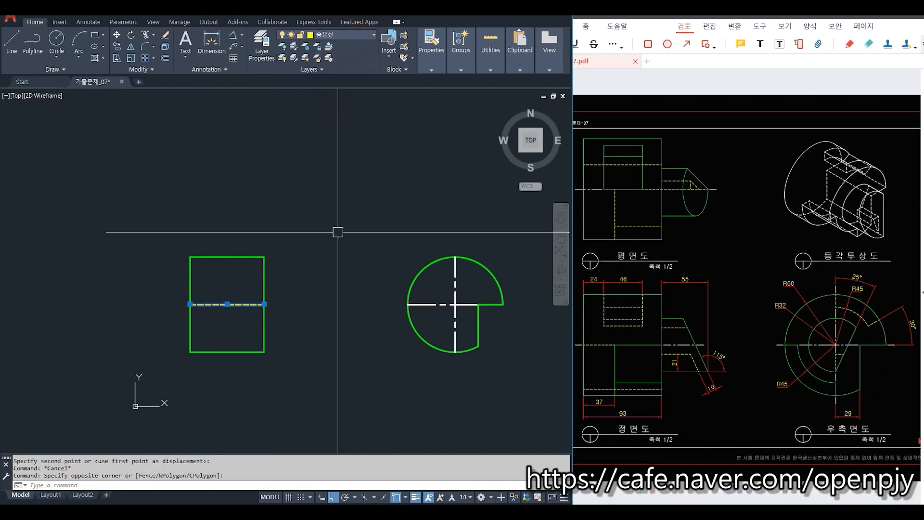
# Copy the front view's rectangle and middle line straight up as the base of the top view.
pyautogui.scroll(-2, 355, 382)
pyautogui.write('co')
pyautogui.press('space')
pyautogui.click(315, 388)
pyautogui.click(236, 274)
pyautogui.press('space')
pyautogui.click(349, 387)
pyautogui.click(350, 232)
pyautogui.press('Escape')
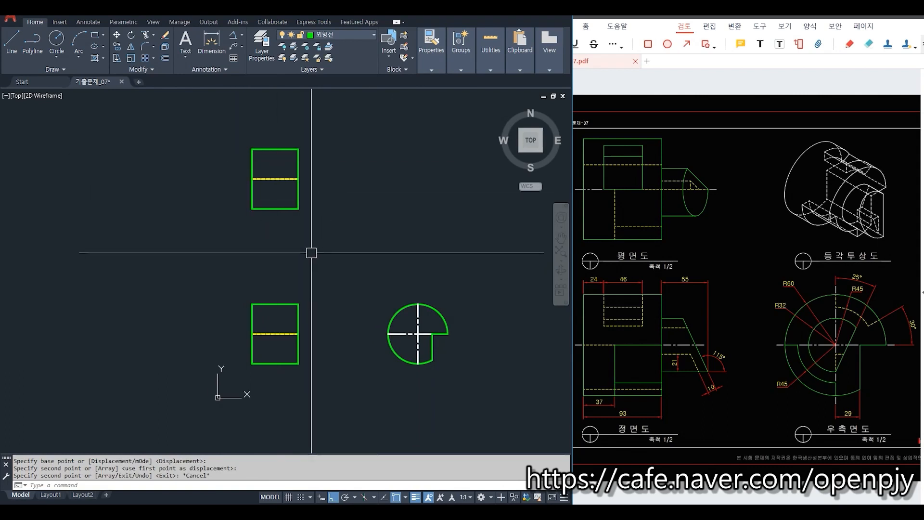
# Draw a ray rightward from the top view's middle line and another upward from the circle's top quadrant.
pyautogui.write('ray')
pyautogui.press('Return')
pyautogui.click(299, 179)
pyautogui.click(347, 179)
pyautogui.press('space')
pyautogui.press('space')
pyautogui.click(417, 305)
pyautogui.click(418, 245)
pyautogui.press('space')
pyautogui.press('Escape')
# Place a construction line at 45 degrees through the intersection of the two rays.
pyautogui.write('xl')
pyautogui.press('Return')
pyautogui.write('a')
pyautogui.press('Return')
pyautogui.write('45')
pyautogui.press('Return')
pyautogui.click(418, 179)
pyautogui.press('Escape')
# Delete the two helper rays that located the 45-degree construction line.
pyautogui.click(431, 223)
pyautogui.click(406, 231)
pyautogui.click(457, 169)
pyautogui.click(439, 197)
pyautogui.press('Delete')
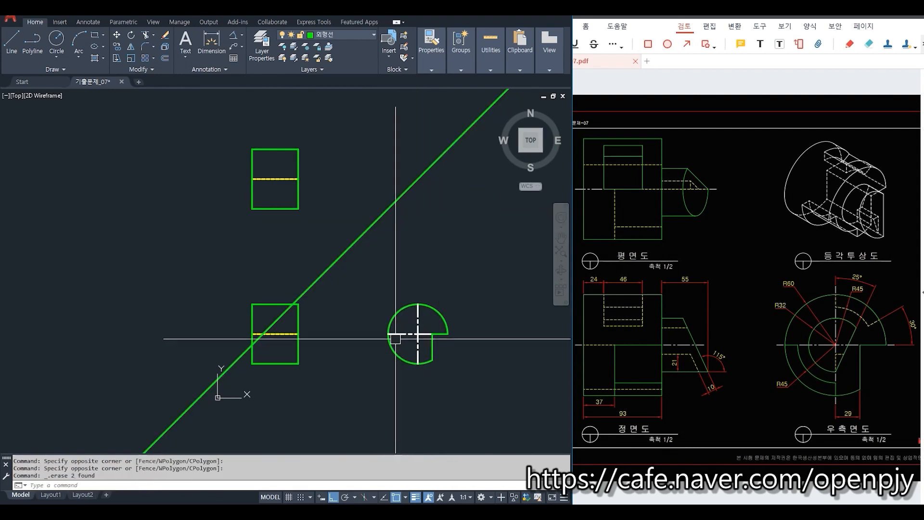
# Project the right-side view's notch edge up to the 45-degree line and across the top view, trimming the horizontal projection to the view's outline.
pyautogui.write('ray')
pyautogui.press('Return')
pyautogui.click(433, 333)
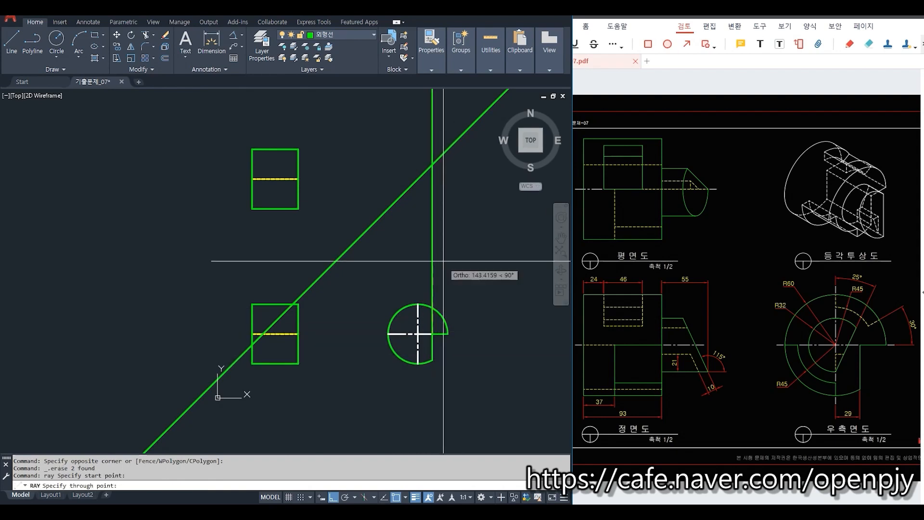
pyautogui.click(433, 164)
pyautogui.press('Return')
pyautogui.press('Escape')
pyautogui.write('tr')
pyautogui.press('Return')
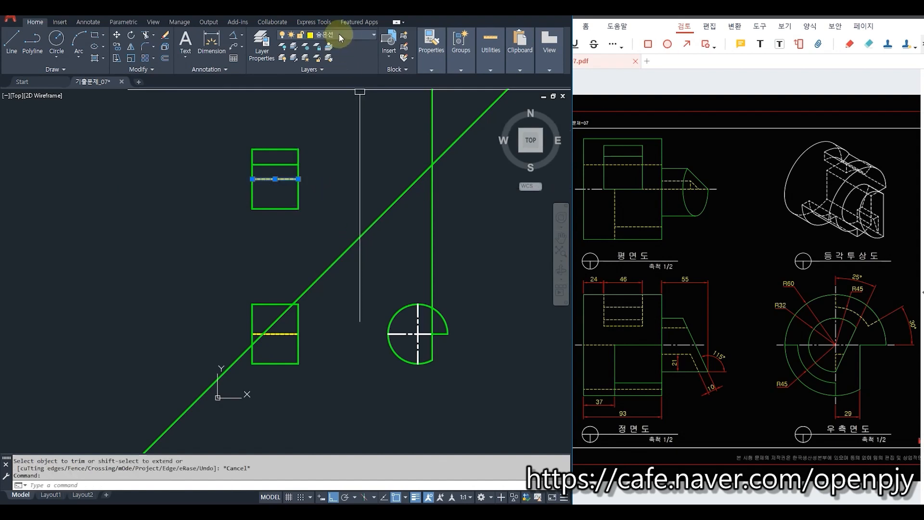
# Put the top view's middle line on the 중심선 layer.
pyautogui.click(339, 33)
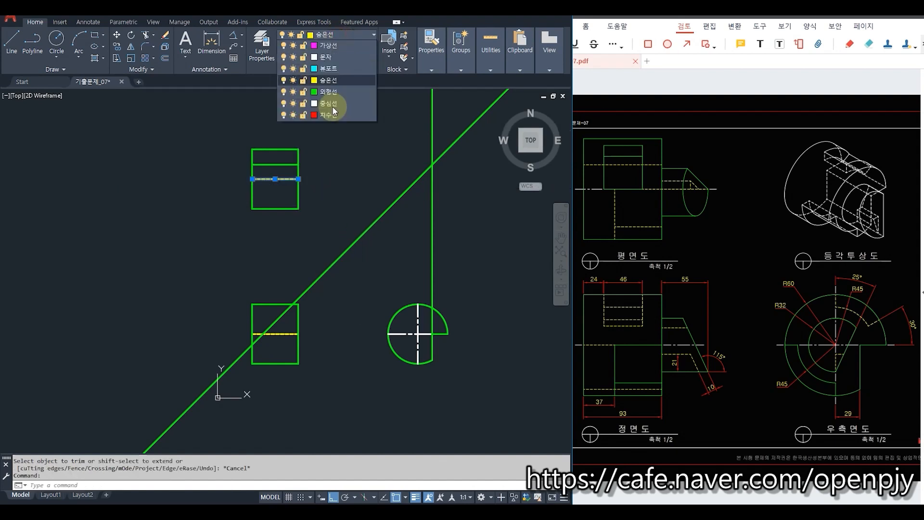
pyautogui.click(330, 103)
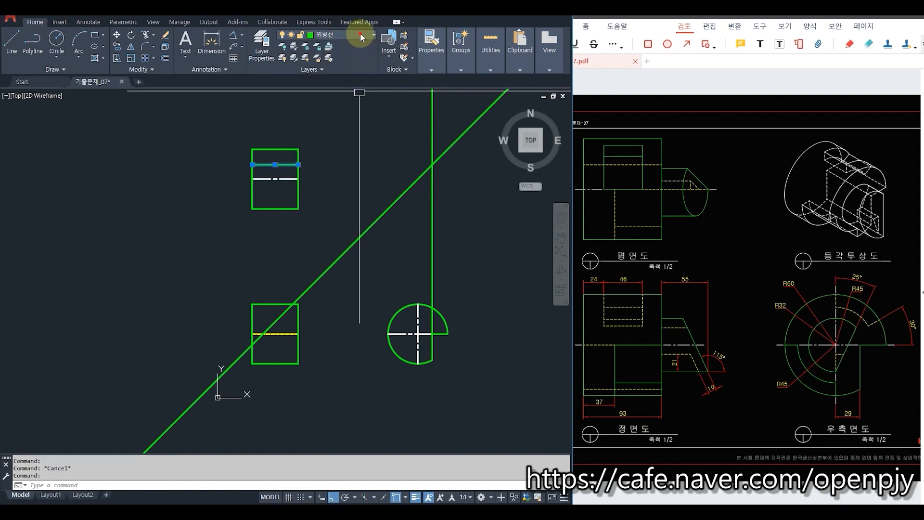
# Put the top view's upper horizontal line on the 숨은선 layer.
pyautogui.click(360, 34)
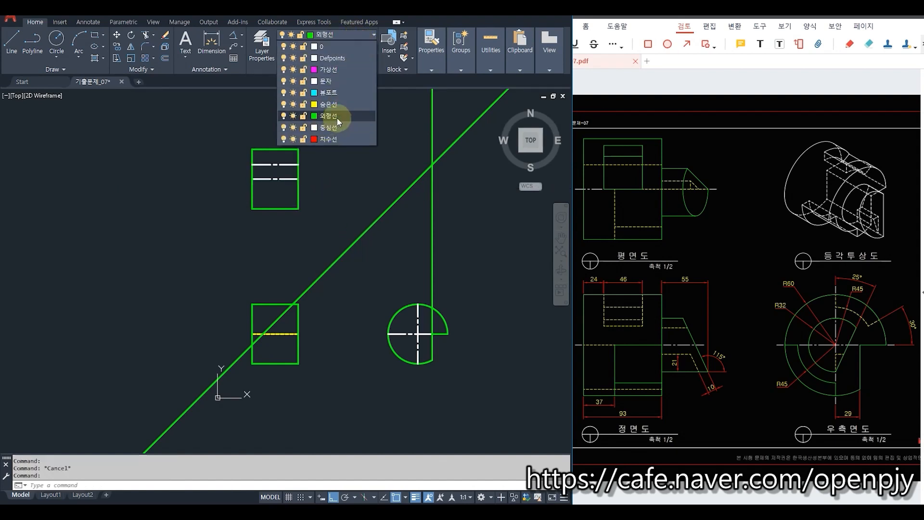
pyautogui.click(338, 106)
pyautogui.press('Escape')
pyautogui.press('Escape')
# Delete the vertical projection ray rising from the right-side view.
pyautogui.click(452, 250)
pyautogui.click(407, 238)
pyautogui.press('Delete')
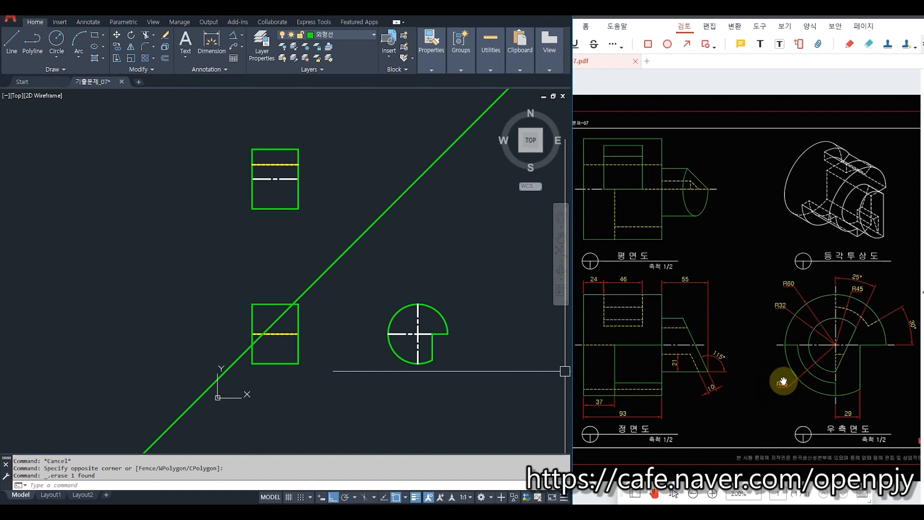
# Draw a circle of radius 45 centred on the right-side view's centre-line intersection.
pyautogui.press('Escape')
pyautogui.write('c')
pyautogui.press('Return')
pyautogui.press('Escape')
pyautogui.scroll(4, 400, 358)
pyautogui.write('c')
pyautogui.press('Return')
pyautogui.click(467, 299)
pyautogui.write('45')
pyautogui.press('Return')
pyautogui.press('Escape')
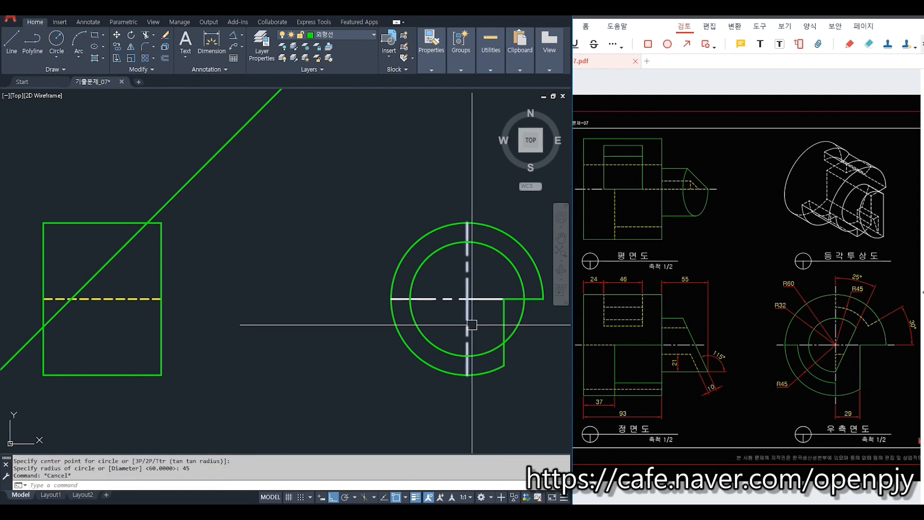
# Break the right-side view's horizontal and vertical centre lines where they cross the R45 circle on the left and at the bottom.
pyautogui.click(138, 70)
pyautogui.click(141, 97)
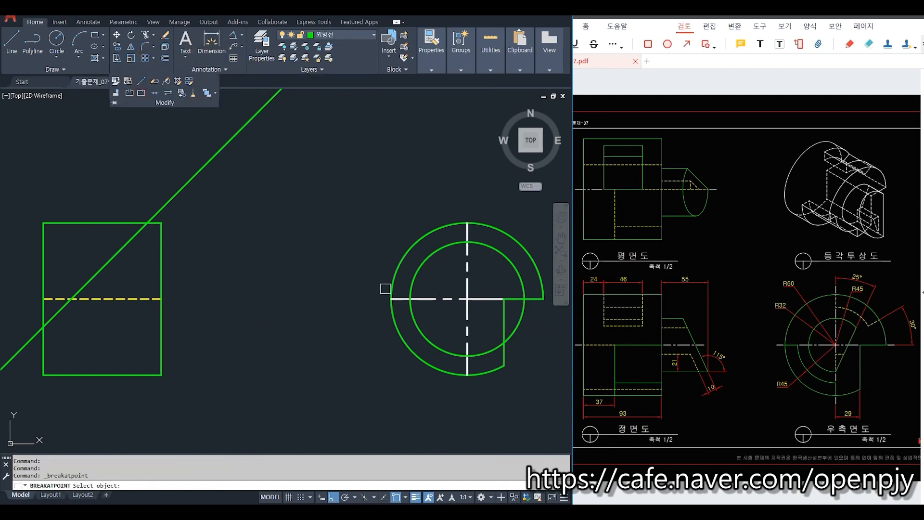
pyautogui.scroll(4, 398, 298)
pyautogui.click(399, 295)
pyautogui.click(422, 295)
pyautogui.scroll(-5, 423, 295)
pyautogui.moveTo(515, 359); pyautogui.dragTo(434, 303, button='middle')
pyautogui.click(141, 72)
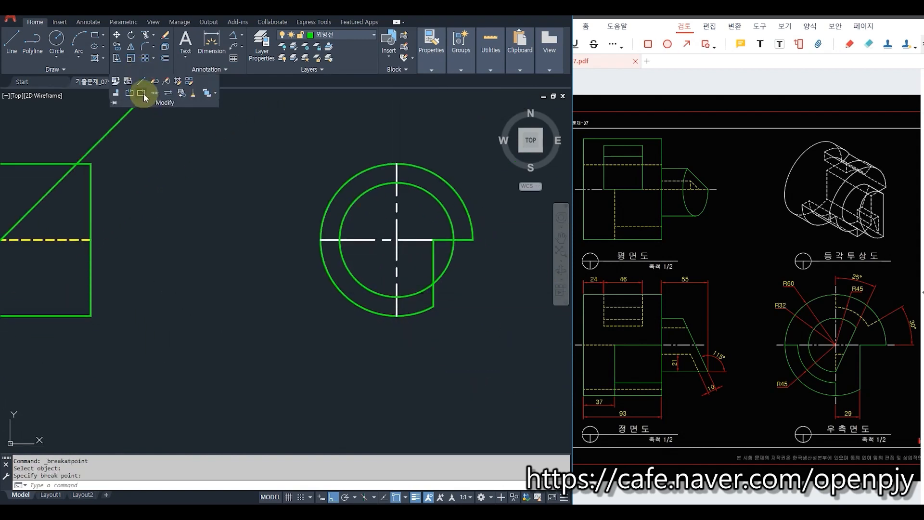
pyautogui.scroll(4, 389, 315)
pyautogui.click(413, 299)
pyautogui.click(409, 268)
# Match the two centre-line segments between the R45 and R60 circles to the outline properties of the R45 circle.
pyautogui.write('ma')
pyautogui.press('space')
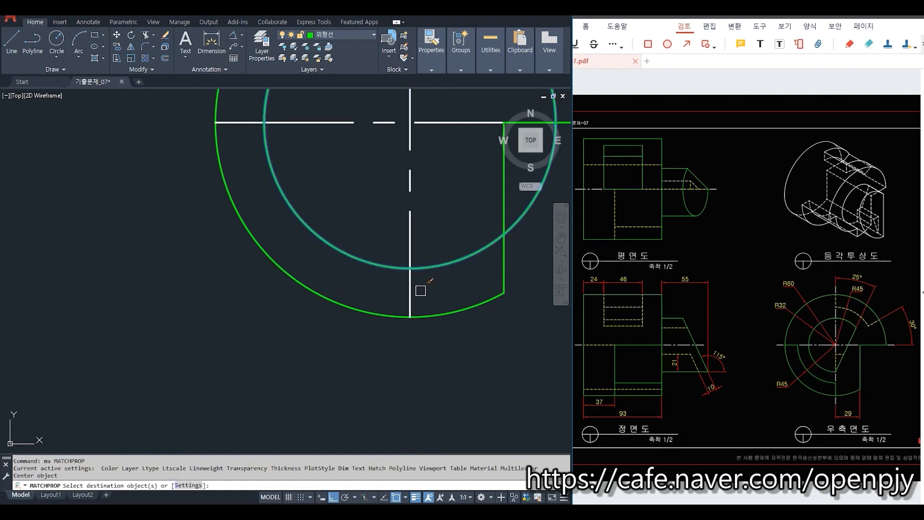
pyautogui.click(407, 286)
pyautogui.click(252, 123)
pyautogui.press('space')
# Trim the R45 circle to its lower-left quarter arc between the two outline segments.
pyautogui.write('tr')
pyautogui.press('space')
pyautogui.click(255, 122)
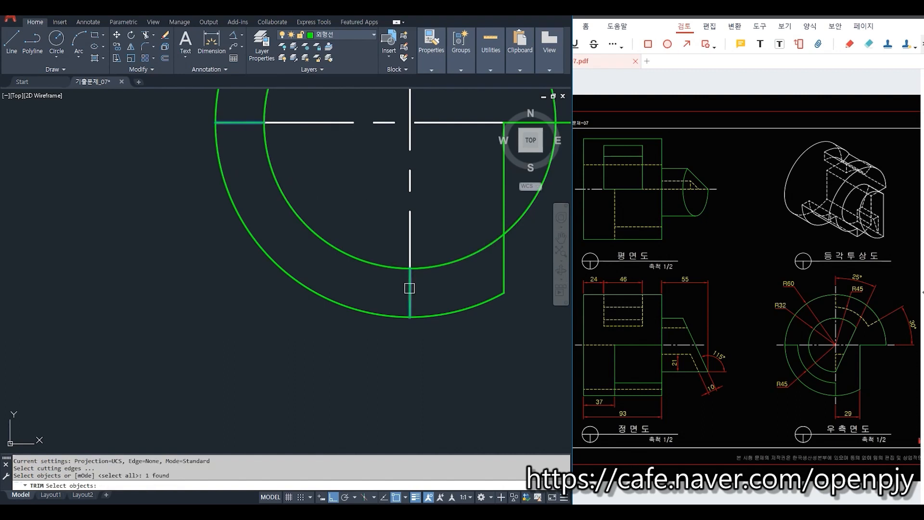
pyautogui.press('space')
pyautogui.scroll(-2, 471, 272)
pyautogui.moveTo(452, 275); pyautogui.dragTo(433, 289, button='middle')
pyautogui.press('Escape')
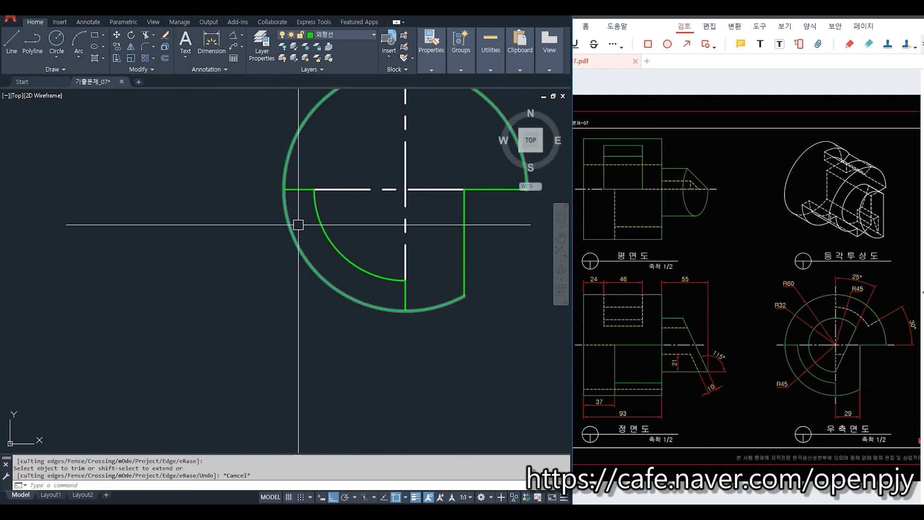
pyautogui.scroll(-3, 379, 313)
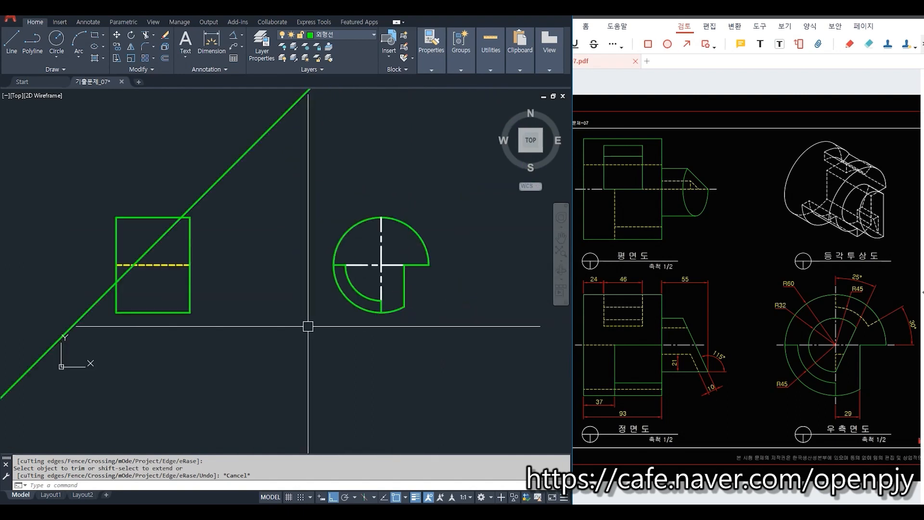
# Offset the front view's left edge inward by 37, trim it below the middle line, and make the middle line's right part a visible outline.
pyautogui.moveTo(306, 324); pyautogui.dragTo(376, 314, button='middle')
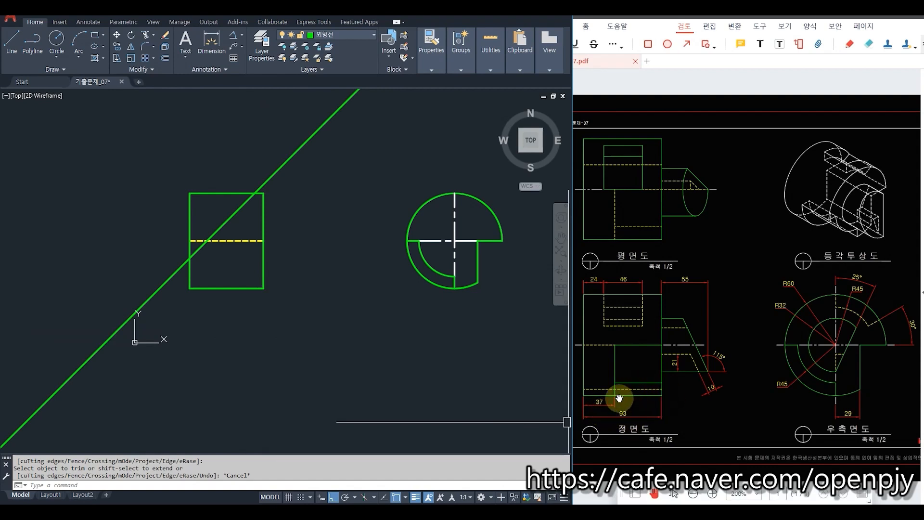
pyautogui.write('o')
pyautogui.press('Return')
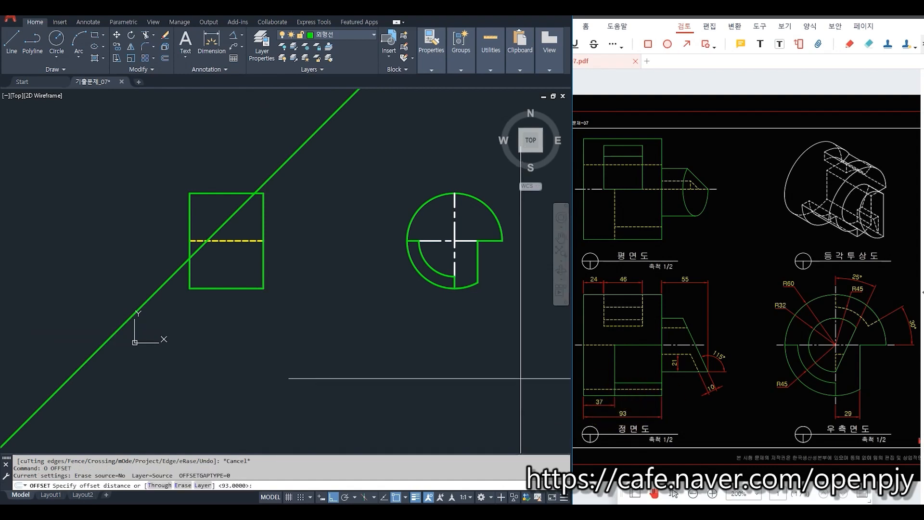
pyautogui.write('37')
pyautogui.press('Return')
pyautogui.click(191, 278)
pyautogui.click(249, 270)
pyautogui.press('Escape')
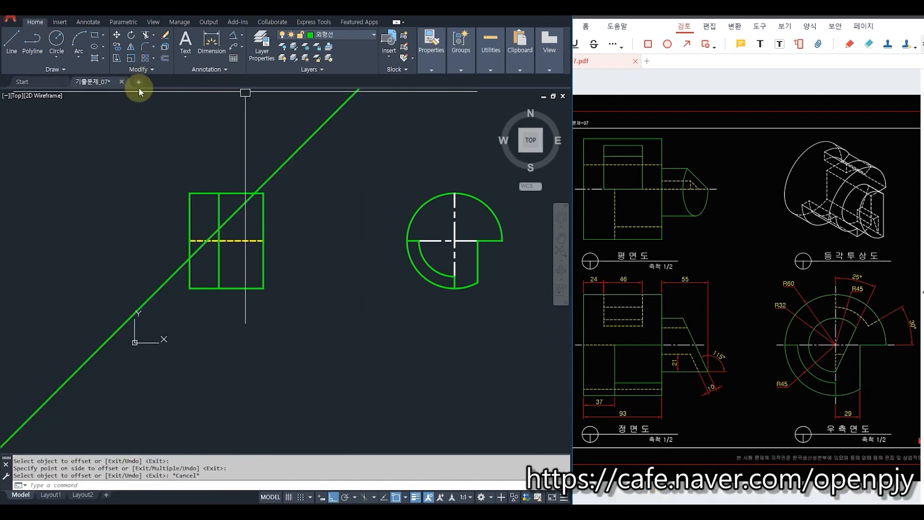
pyautogui.click(140, 70)
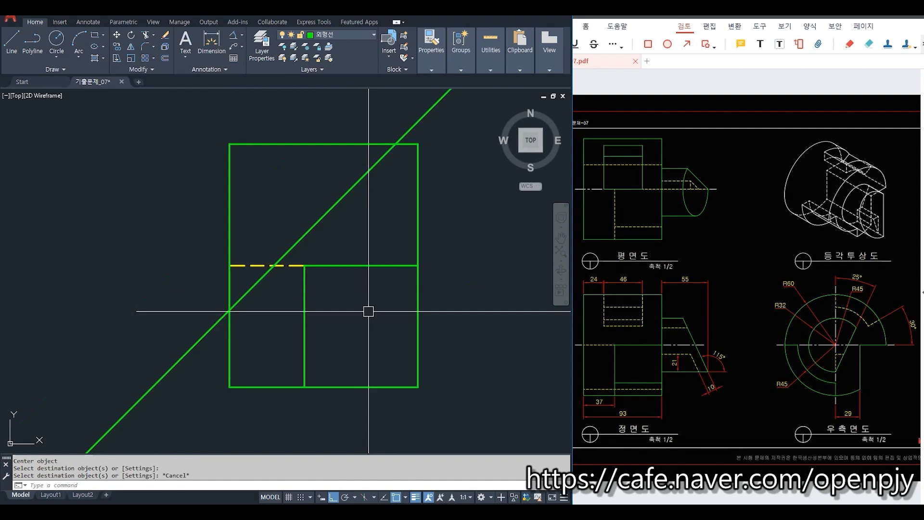
# Project the R45 arc's lower end horizontally into the front view and trim the ray left of the inner vertical line.
pyautogui.moveTo(368, 311); pyautogui.dragTo(377, 268, button='middle')
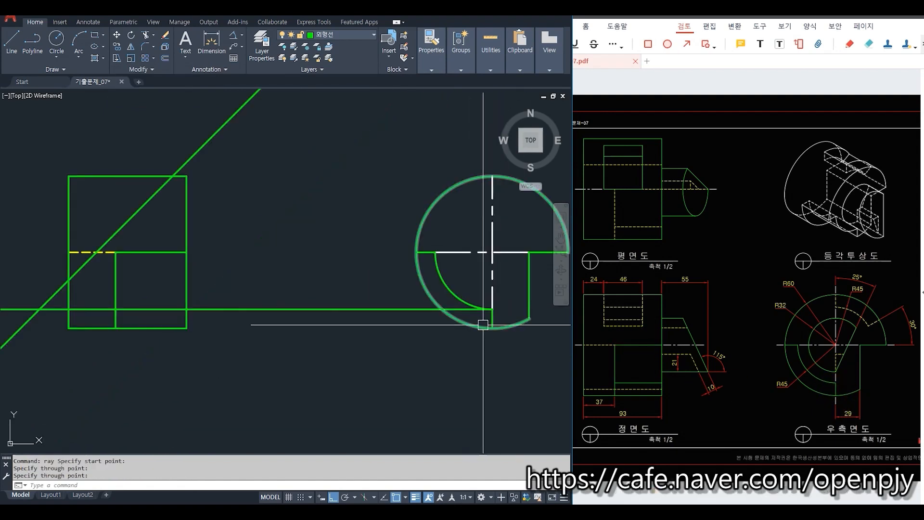
pyautogui.write('tr')
pyautogui.press('space')
pyautogui.click(118, 320)
pyautogui.press('space')
pyautogui.click(97, 311)
pyautogui.press('Escape')
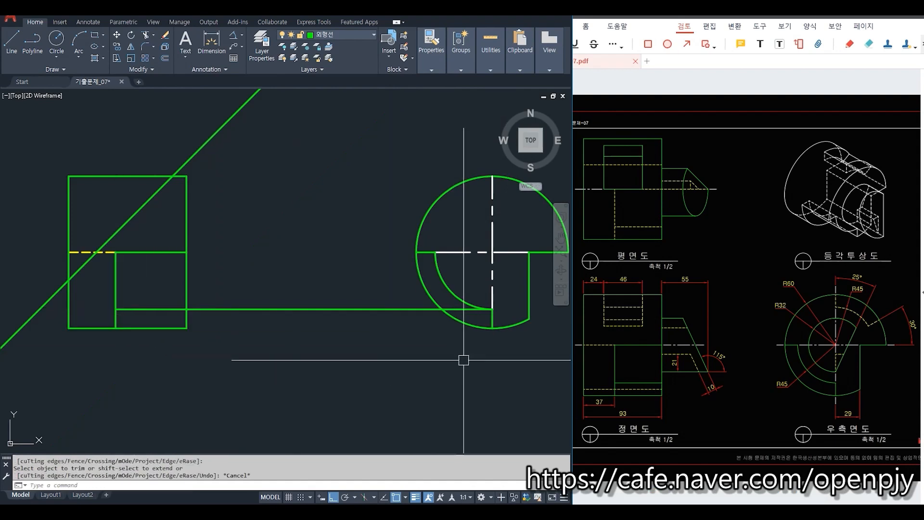
# Project the right-side view notch's lower corner across the front view and trim both projection lines to the view's outline.
pyautogui.write('ray')
pyautogui.press('space')
pyautogui.click(530, 319)
pyautogui.click(381, 337)
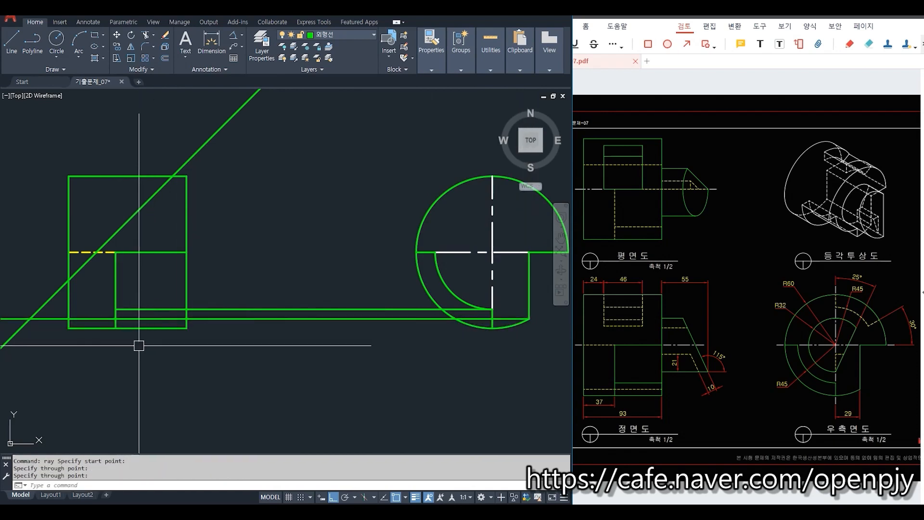
pyautogui.write('tr')
pyautogui.press('space')
pyautogui.click(187, 294)
pyautogui.click(161, 327)
pyautogui.press('space')
pyautogui.click(220, 350)
pyautogui.click(55, 302)
pyautogui.press('Escape')
# Match the front view's lowest projected line to the dashed hidden line's properties.
pyautogui.click(83, 251)
pyautogui.write('ma')
pyautogui.press('space')
pyautogui.click(91, 251)
pyautogui.press('Escape')
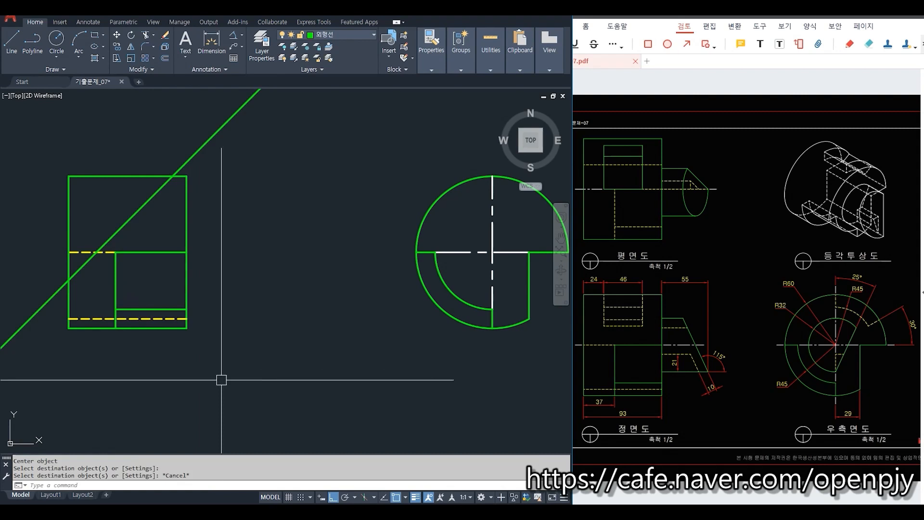
# Project the R45 arc's left end up to the 45-degree line and horizontally across the top view with rays.
pyautogui.moveTo(247, 374); pyautogui.dragTo(303, 375, button='middle')
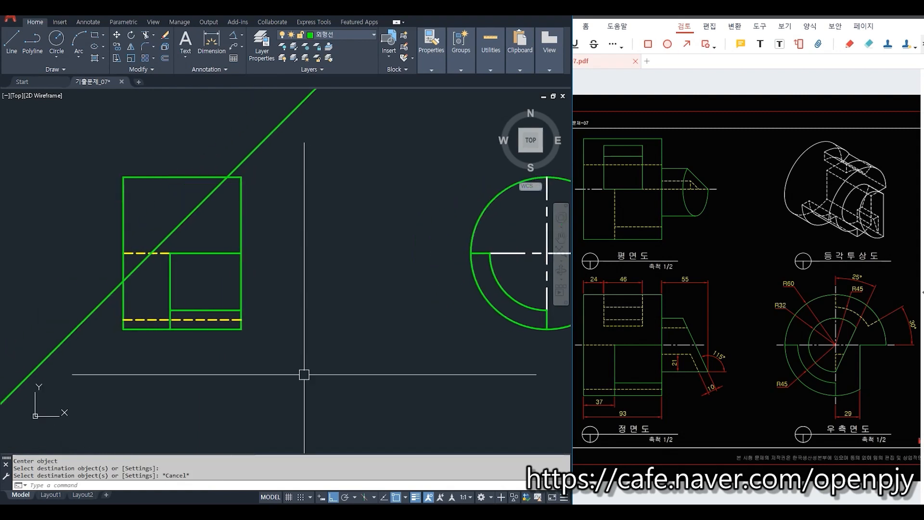
pyautogui.scroll(-2, 304, 374)
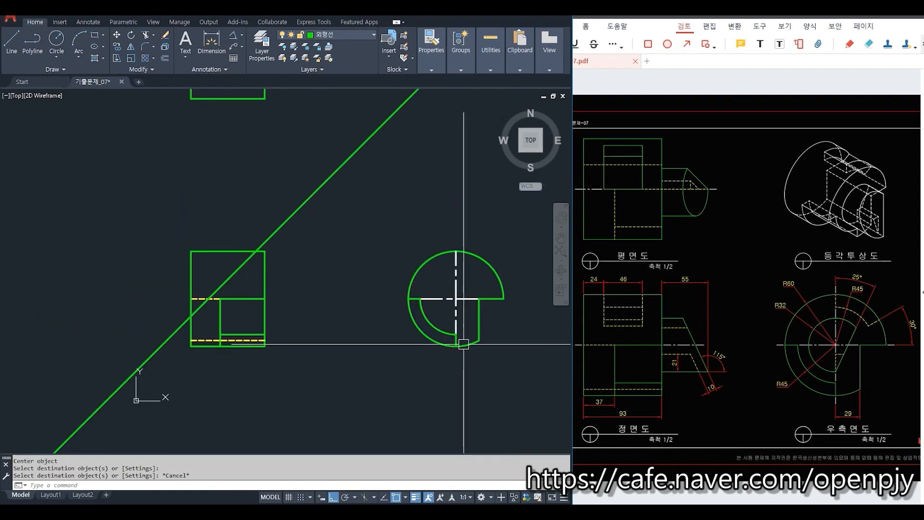
pyautogui.scroll(-2, 470, 347)
pyautogui.moveTo(447, 263); pyautogui.dragTo(443, 305, button='middle')
pyautogui.click(626, 253)
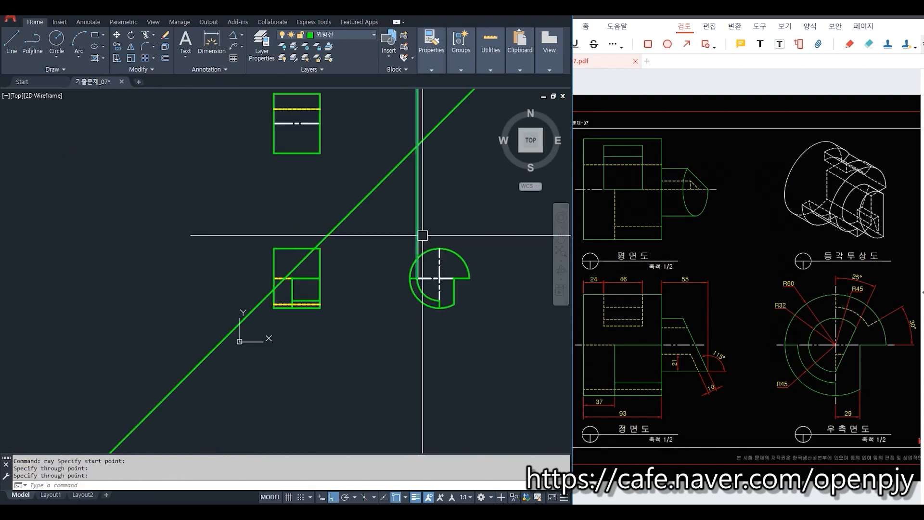
pyautogui.moveTo(423, 233); pyautogui.dragTo(424, 303, button='middle')
pyautogui.click(433, 215)
pyautogui.click(423, 236)
pyautogui.press('Escape')
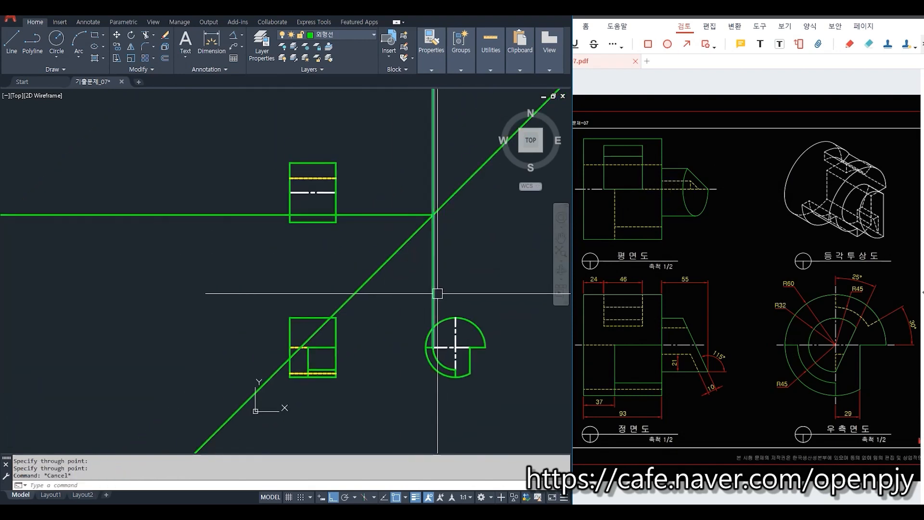
# Project the front view's inner vertical line up through the top view with a ray.
pyautogui.scroll(2, 310, 368)
pyautogui.write('ray')
pyautogui.press('Return')
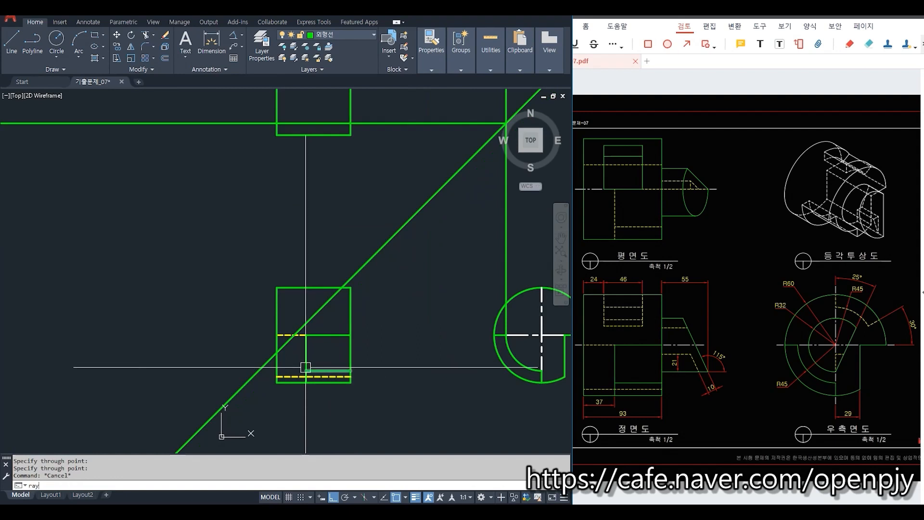
pyautogui.scroll(4, 302, 358)
pyautogui.click(314, 309)
pyautogui.click(308, 233)
pyautogui.press('Return')
pyautogui.scroll(-2, 340, 233)
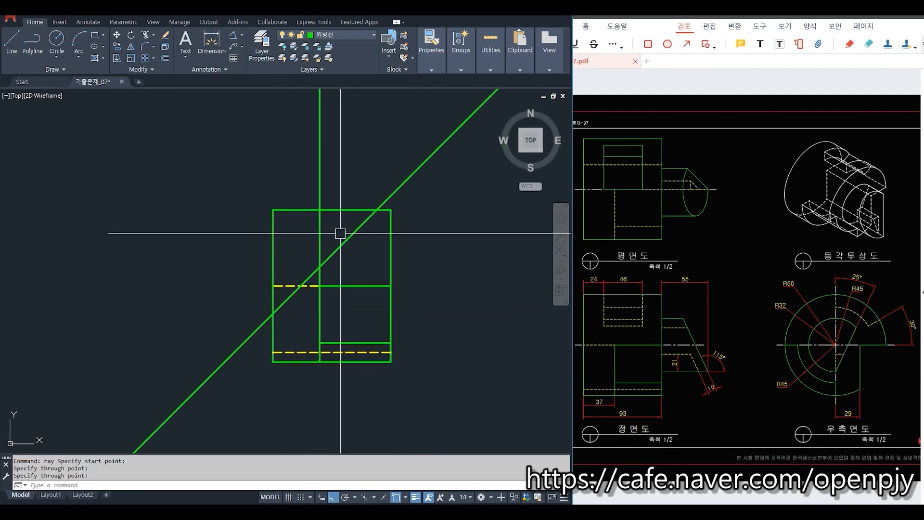
pyautogui.moveTo(340, 233); pyautogui.dragTo(342, 111, button='middle')
pyautogui.moveTo(364, 276); pyautogui.dragTo(355, 340, button='middle')
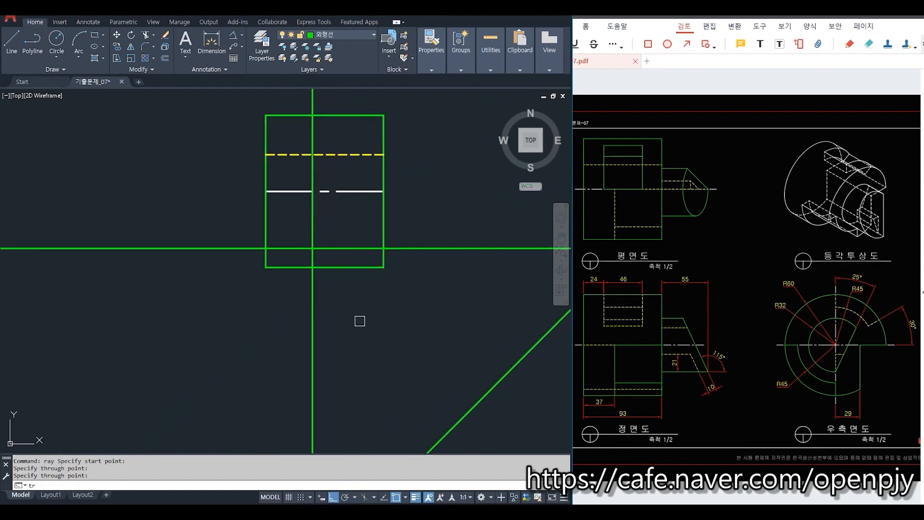
# Trim the vertical ray in the top view to the part between the centre line and the lower edge.
pyautogui.write('tr')
pyautogui.press('Return')
pyautogui.click(331, 268)
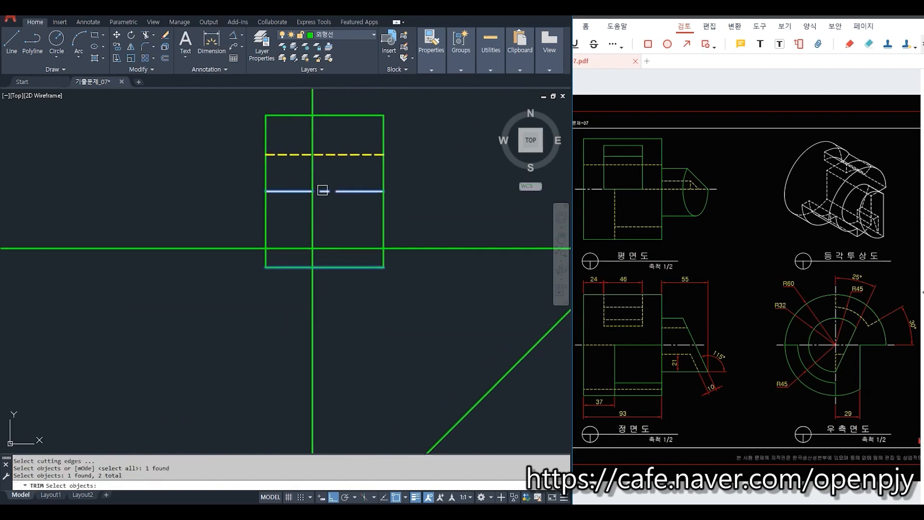
pyautogui.press('Return')
pyautogui.press('Return')
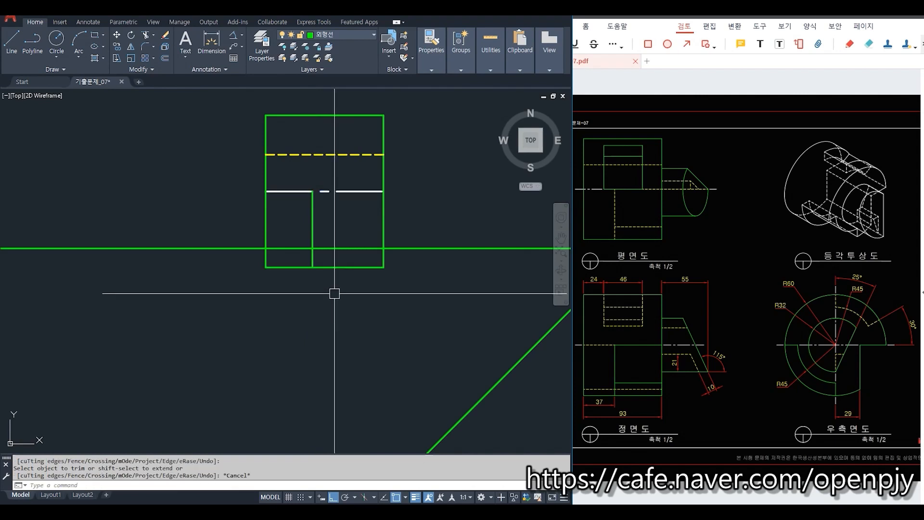
# Trim the horizontal ray in the top view to the part between the inner vertical line and the right edge.
pyautogui.press('Return')
pyautogui.click(312, 231)
pyautogui.press('Return')
pyautogui.click(289, 249)
pyautogui.press('Return')
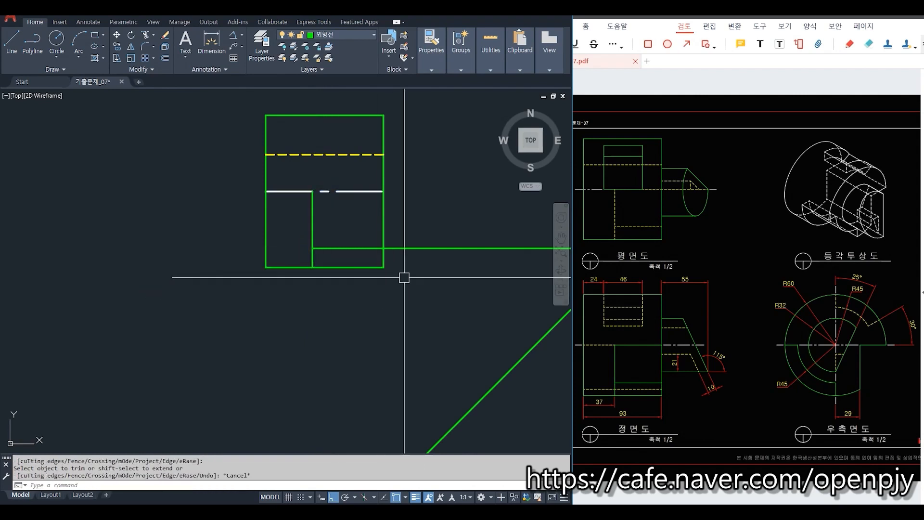
pyautogui.press('Return')
pyautogui.click(384, 221)
pyautogui.press('Return')
pyautogui.press('Escape')
# Match the top view's new vertical and horizontal inner lines to the dashed hidden line's properties.
pyautogui.click(359, 155)
pyautogui.write('ma')
pyautogui.press('Return')
pyautogui.click(327, 261)
pyautogui.click(299, 242)
pyautogui.press('Escape')
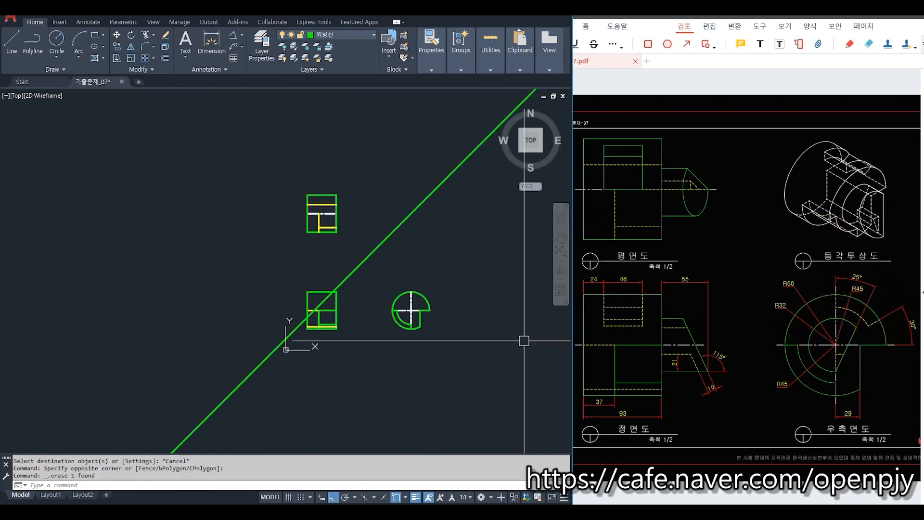
# Draw another circle of radius 45 at the centre of the right-side view.
pyautogui.scroll(6, 418, 313)
pyautogui.moveTo(439, 303); pyautogui.dragTo(392, 314, button='middle')
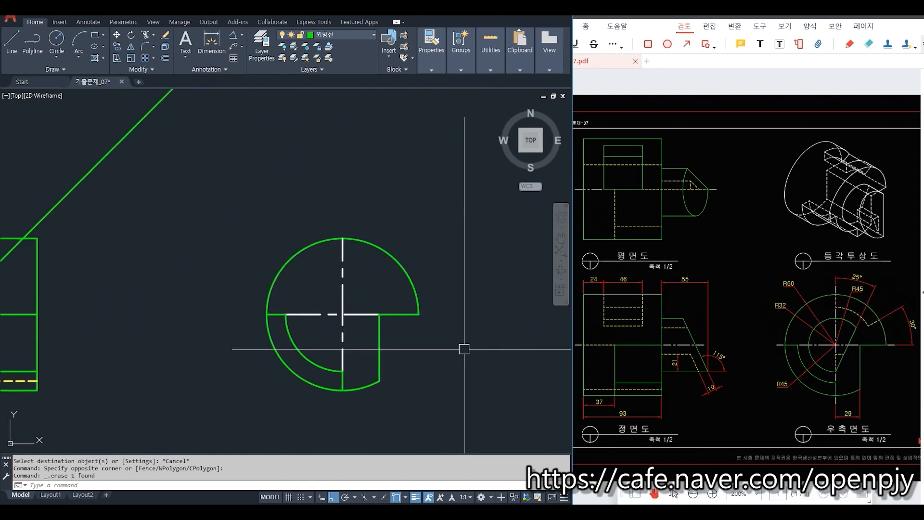
pyautogui.write('c')
pyautogui.press('Return')
pyautogui.click(343, 314)
pyautogui.write('45')
pyautogui.press('Return')
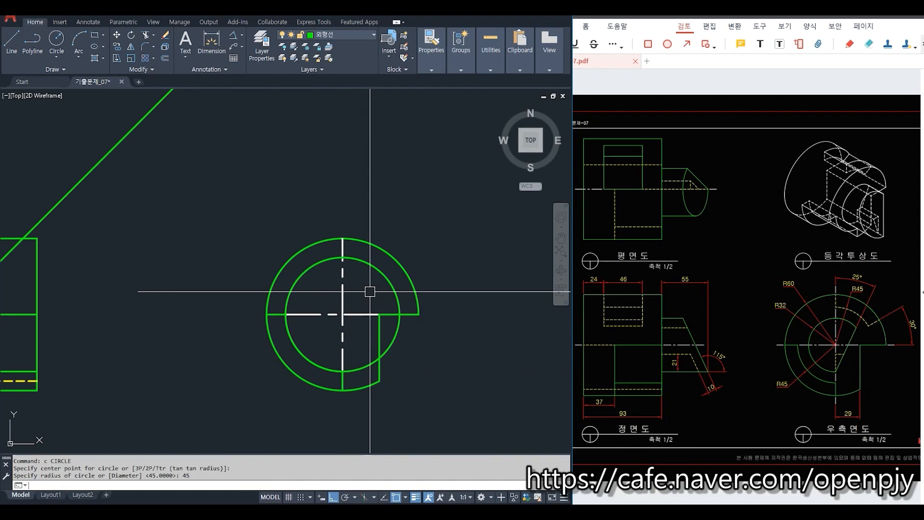
# Break the right-side view's vertical centre line where it crosses the top of the new R45 circle.
pyautogui.click(138, 69)
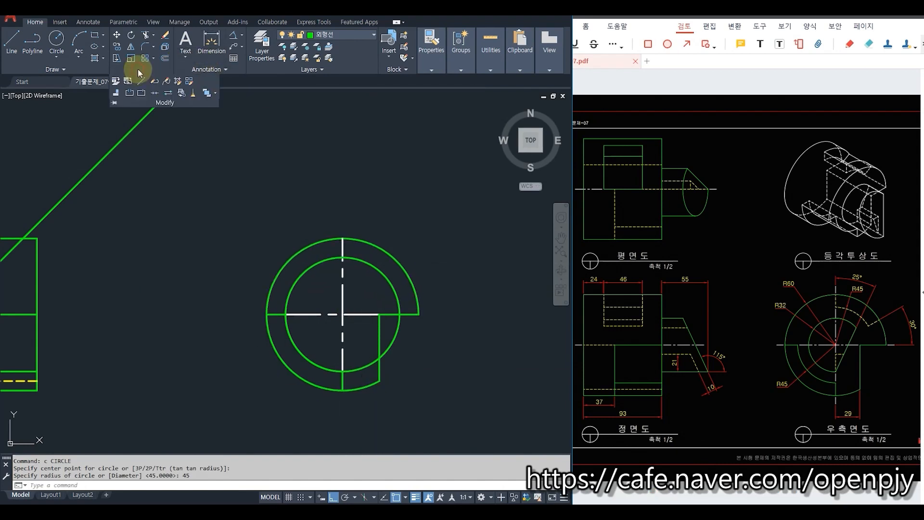
pyautogui.click(143, 91)
pyautogui.scroll(4, 342, 271)
pyautogui.click(345, 236)
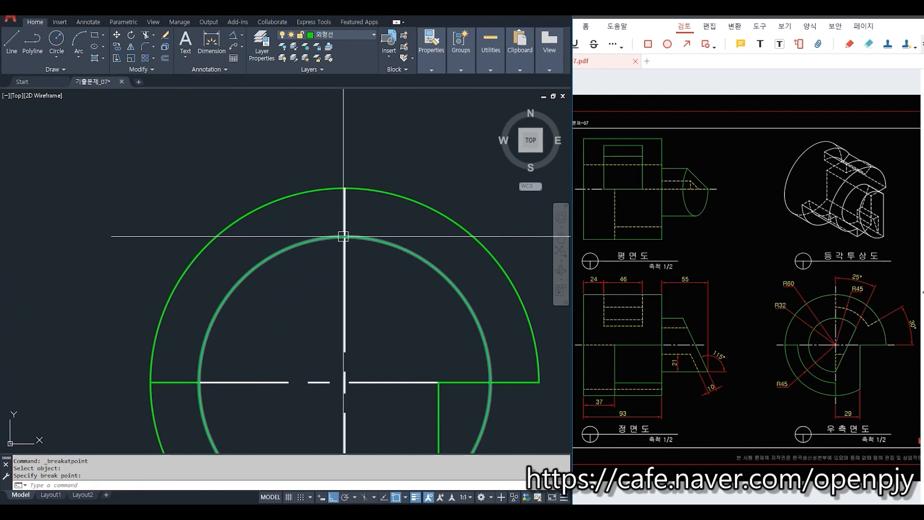
# Place a construction line at 30 degrees through the centre of the right-side view.
pyautogui.scroll(-2, 485, 298)
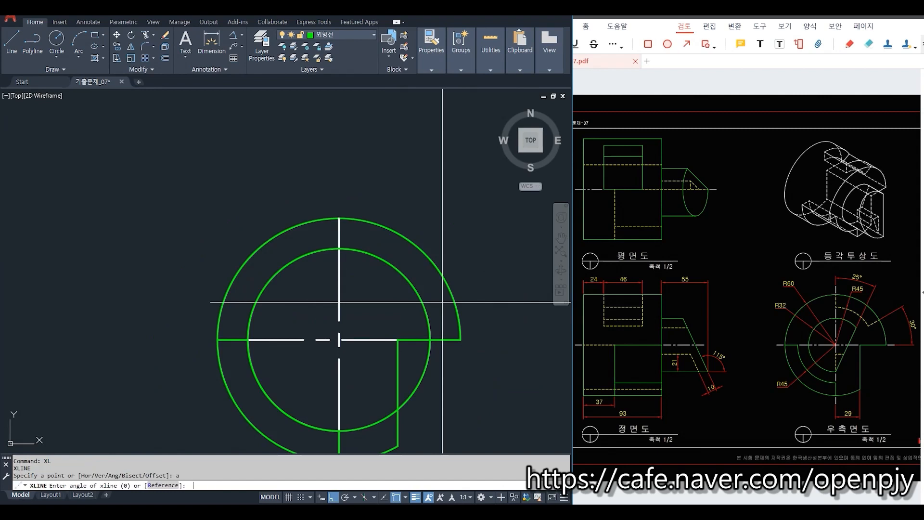
pyautogui.press('Return')
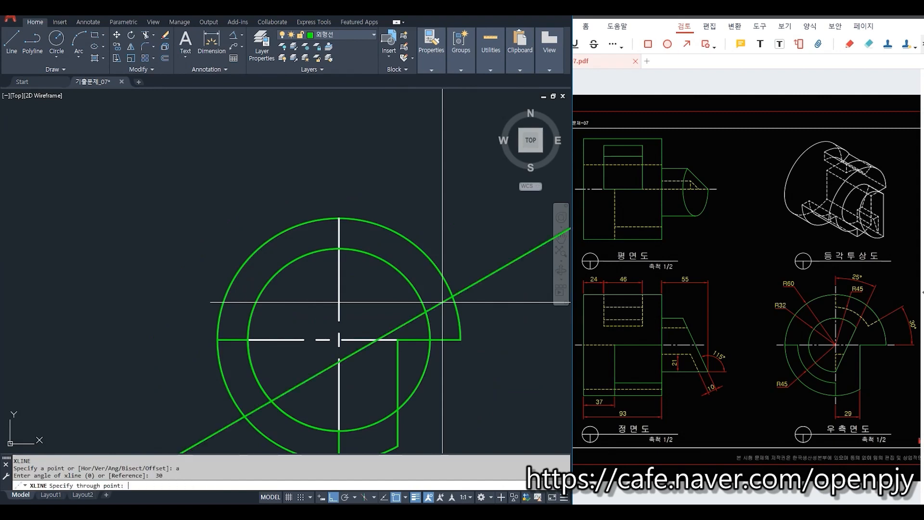
pyautogui.click(350, 336)
pyautogui.press('Escape')
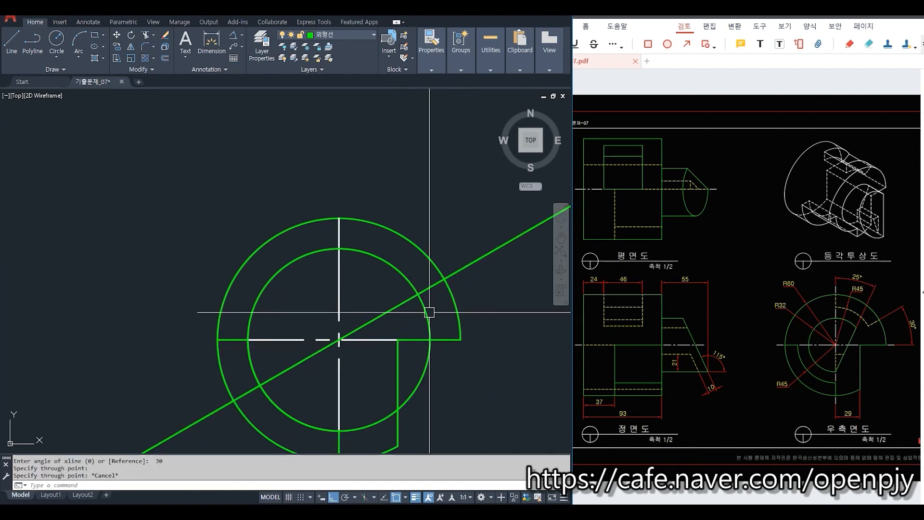
# Trim the 30-degree construction line to the span between the R45 circle and R60 arc, and delete its leftover piece.
pyautogui.write('tr')
pyautogui.press('Return')
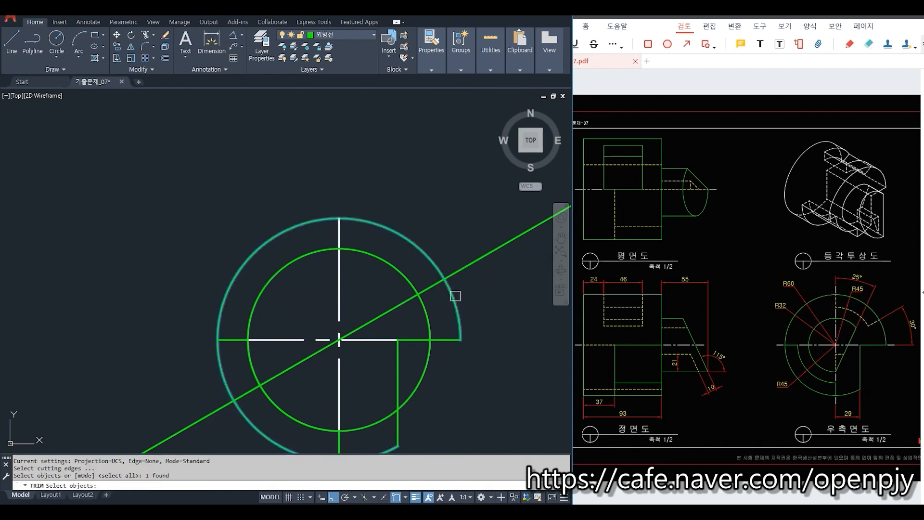
pyautogui.click(413, 298)
pyautogui.press('Escape')
pyautogui.moveTo(206, 200); pyautogui.dragTo(151, 403)
pyautogui.press('Delete')
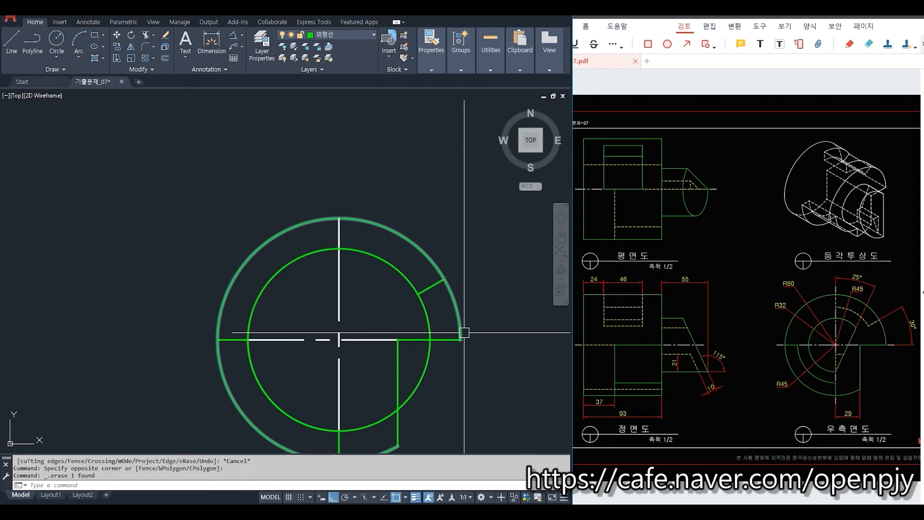
# Trim the new R45 circle to the arc between the vertical centre line and the 30-degree line.
pyautogui.write('tr')
pyautogui.press('Return')
pyautogui.click(342, 240)
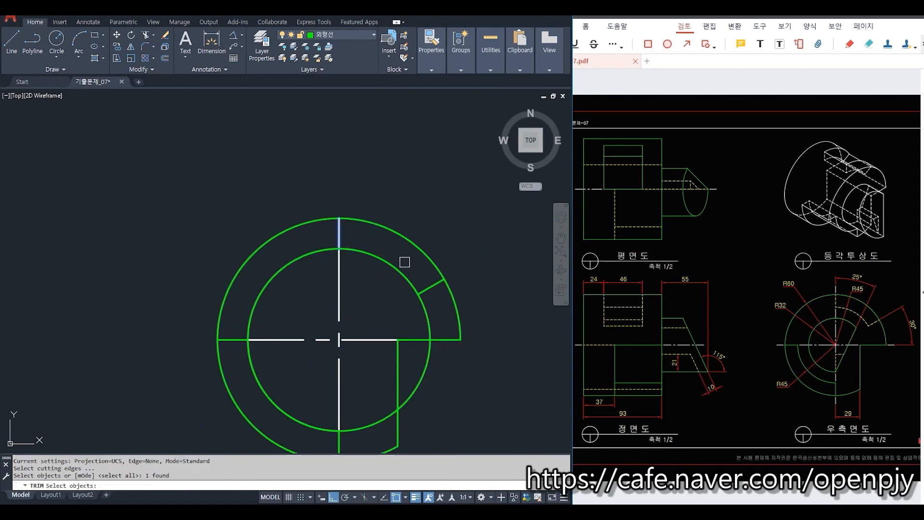
pyautogui.press('Return')
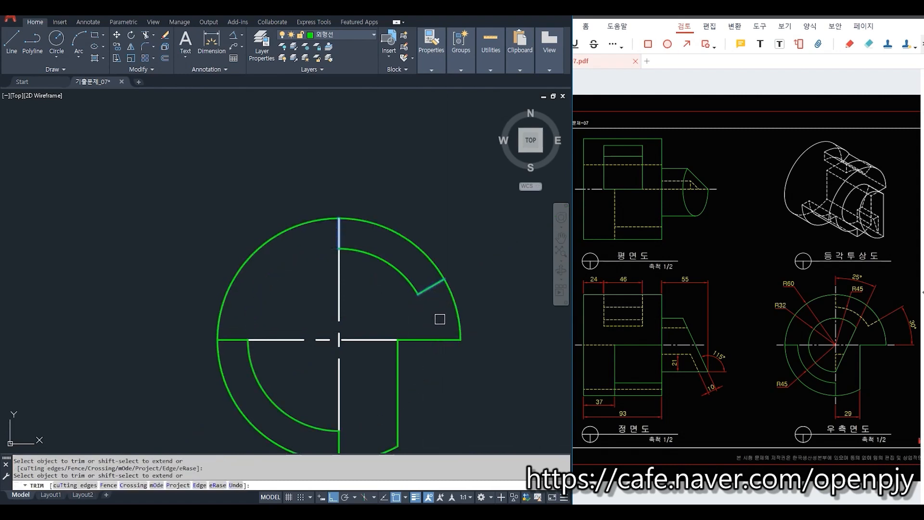
pyautogui.press('Escape')
pyautogui.press('Escape')
# Move the upper R45 arc, the 30-degree line and the short vertical segment above the arc to the hidden line layer (숨은선).
pyautogui.click(440, 307)
pyautogui.click(404, 282)
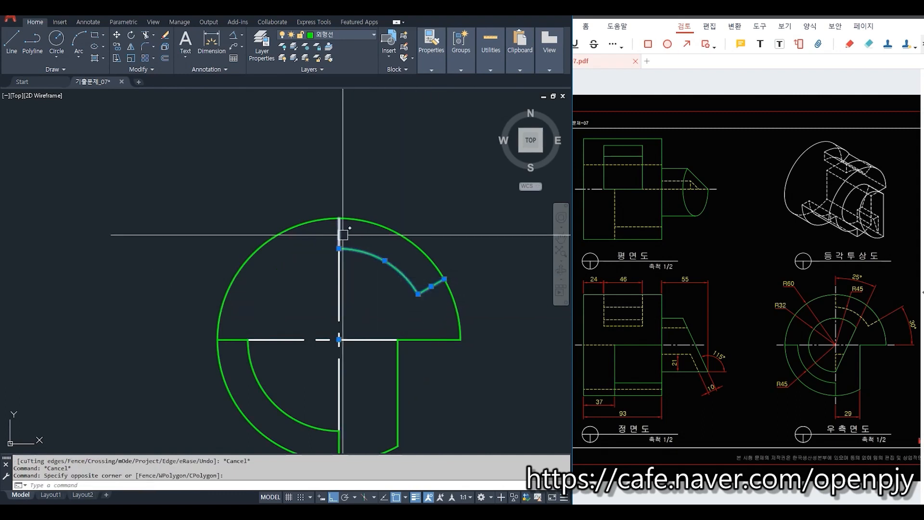
pyautogui.click(320, 35)
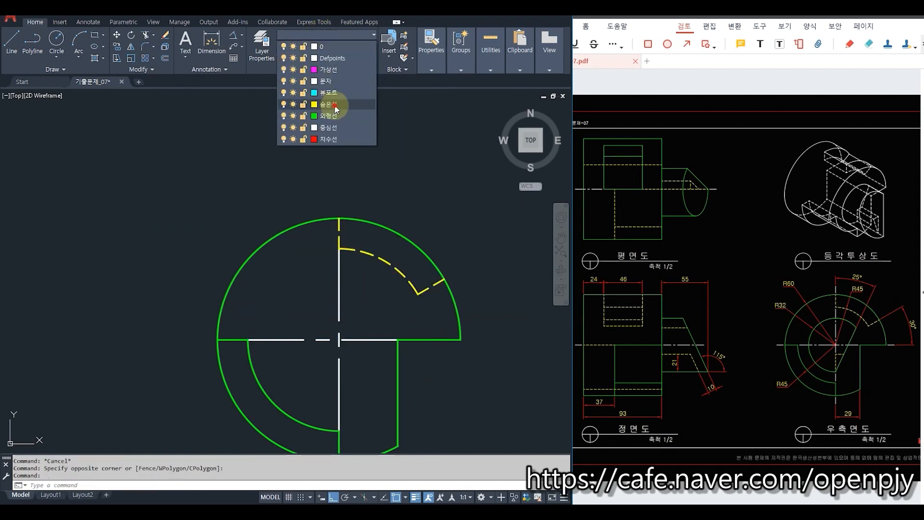
pyautogui.click(335, 105)
pyautogui.press('Escape')
pyautogui.press('Escape')
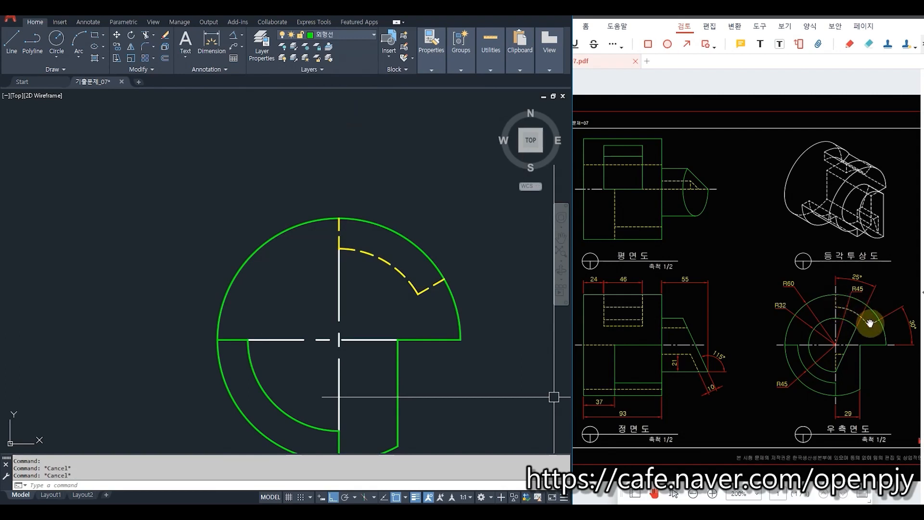
# Project horizontal rays from both ends of the hidden R45 arc in the right-side view across the front view.
pyautogui.scroll(-3, 530, 376)
pyautogui.write('ra')
pyautogui.press('Return')
pyautogui.click(417, 299)
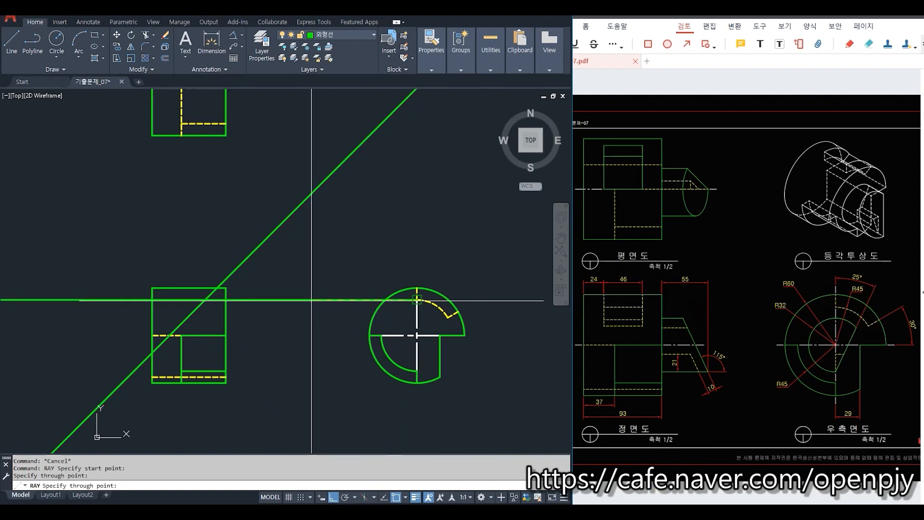
pyautogui.click(299, 311)
pyautogui.press('Return')
pyautogui.press('Return')
pyautogui.click(448, 317)
pyautogui.click(307, 330)
pyautogui.press('Return')
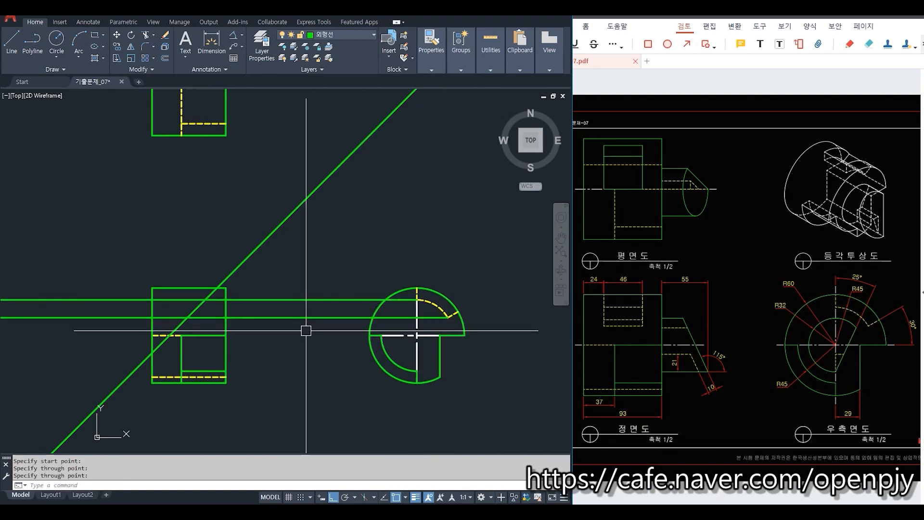
# Project a horizontal ray from the outer end of the 30-degree line across the front view.
pyautogui.scroll(4, 442, 319)
pyautogui.press('Return')
pyautogui.click(482, 291)
pyautogui.click(214, 290)
pyautogui.press('Return')
pyautogui.scroll(-4, 481, 306)
pyautogui.moveTo(269, 340); pyautogui.dragTo(376, 347, button='middle')
pyautogui.scroll(2, 271, 335)
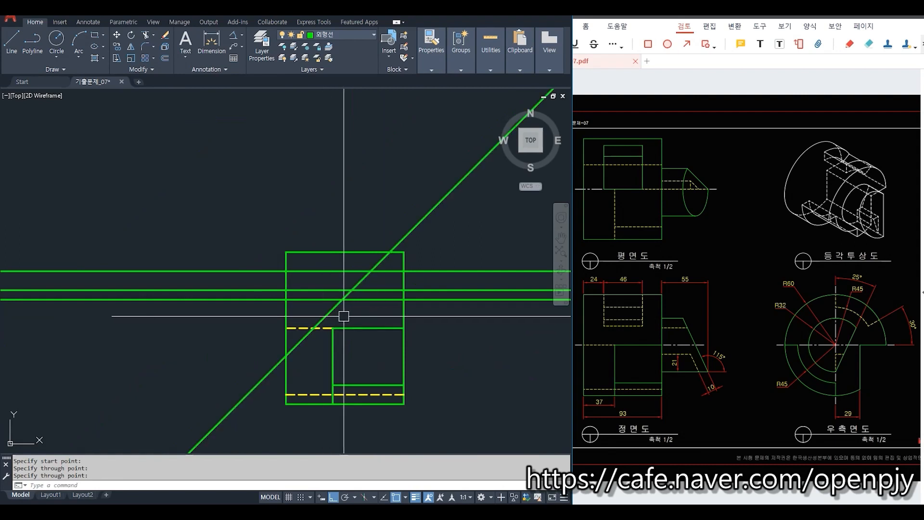
# Offset the front view's left edge 24 inward.
pyautogui.scroll(2, 331, 296)
pyautogui.write('o')
pyautogui.press('Return')
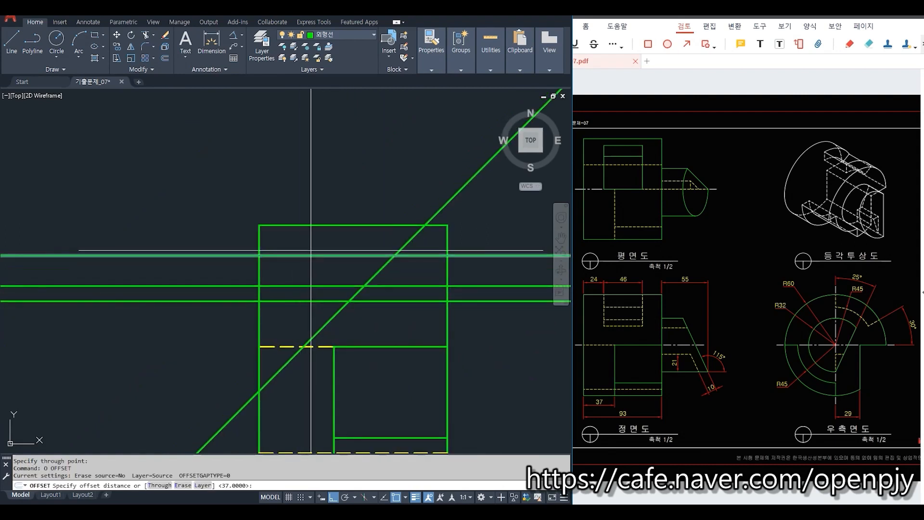
pyautogui.write('24')
pyautogui.press('Return')
pyautogui.click(260, 236)
pyautogui.click(281, 239)
pyautogui.press('Return')
# Trim the front view's projected rays left of the 24 mm offset line and cut that line off at the lowest ray.
pyautogui.write('tr')
pyautogui.press('Return')
pyautogui.click(308, 279)
pyautogui.press('Return')
pyautogui.click(287, 306)
pyautogui.click(276, 246)
pyautogui.press('Escape')
pyautogui.write('tr')
pyautogui.press('Return')
pyautogui.click(316, 302)
pyautogui.press('Return')
pyautogui.click(308, 319)
pyautogui.press('Escape')
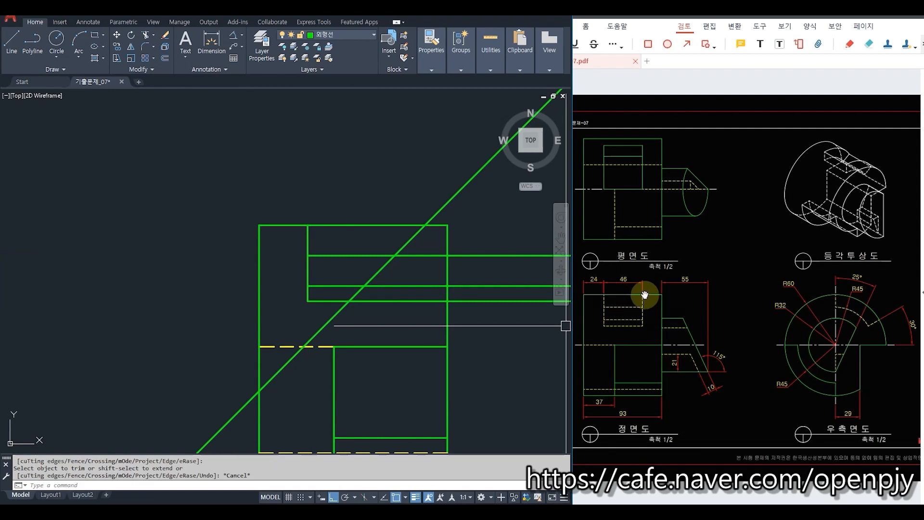
# Offset the slot's left line in the front view 46 to the right and trim the projected rays beyond the new line.
pyautogui.press('Return')
pyautogui.press('Return')
pyautogui.click(306, 233)
pyautogui.click(347, 239)
pyautogui.press('Escape')
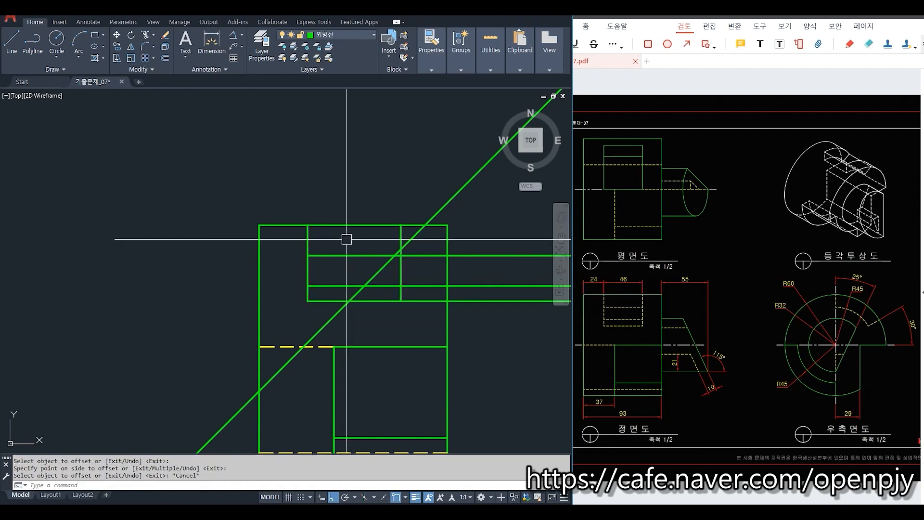
pyautogui.write('tr')
pyautogui.press('Return')
pyautogui.click(404, 269)
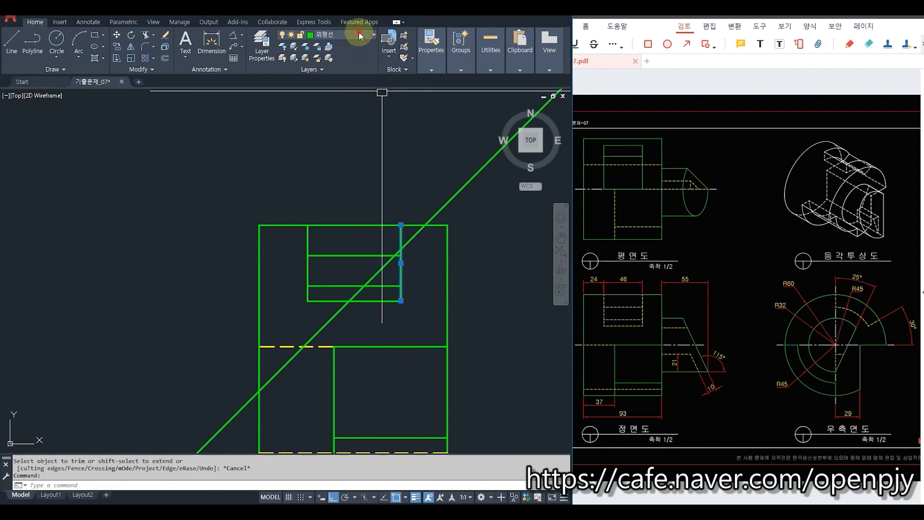
# Put the slot's right line on the hidden line layer (숨은선) and match the other slot lines to it.
pyautogui.click(359, 35)
pyautogui.click(329, 104)
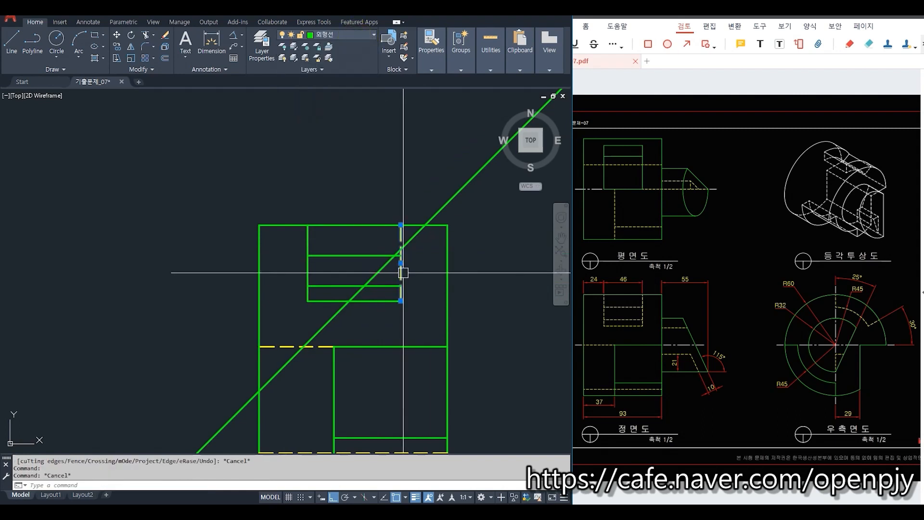
pyautogui.write('ma')
pyautogui.press('Return')
pyautogui.click(322, 279)
pyautogui.click(315, 308)
pyautogui.click(309, 255)
pyautogui.press('Escape')
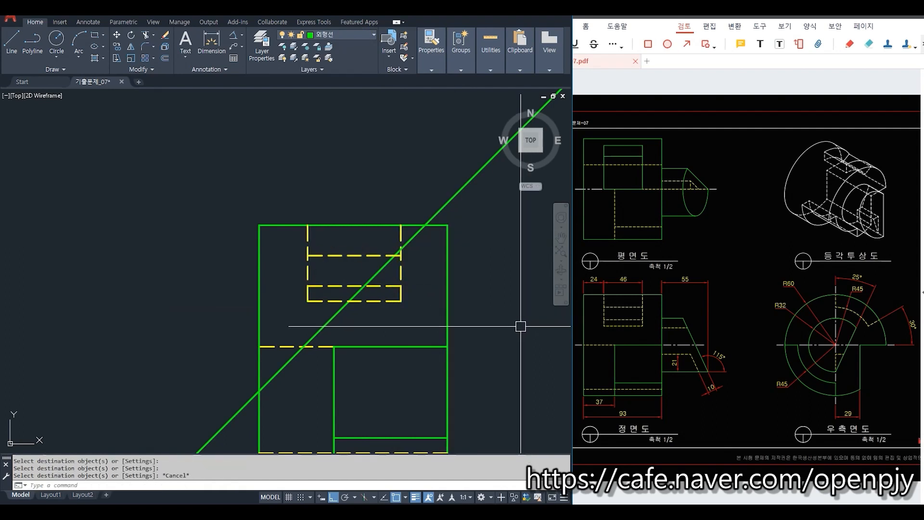
# Project vertical rays from the upper ends of the front view's two slot sides up through the top view.
pyautogui.scroll(-4, 459, 325)
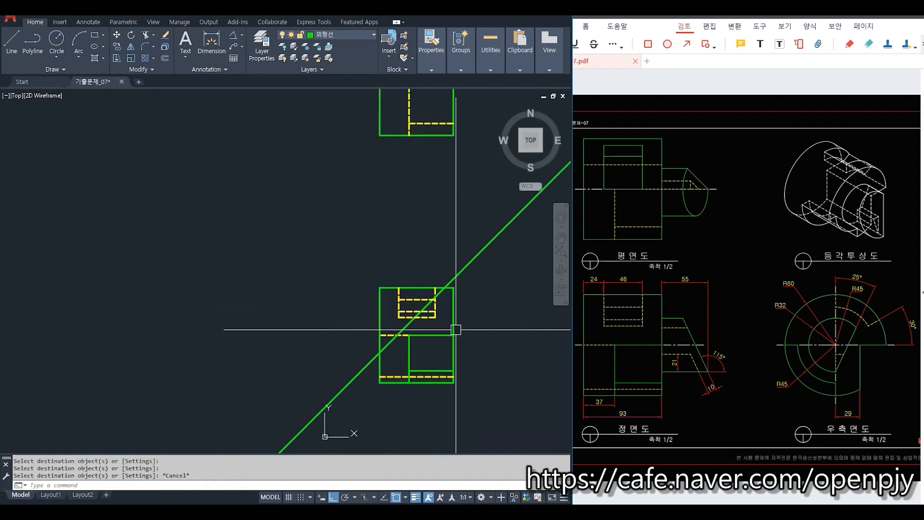
pyautogui.moveTo(442, 254); pyautogui.dragTo(384, 326, button='middle')
pyautogui.write('ray')
pyautogui.press('Return')
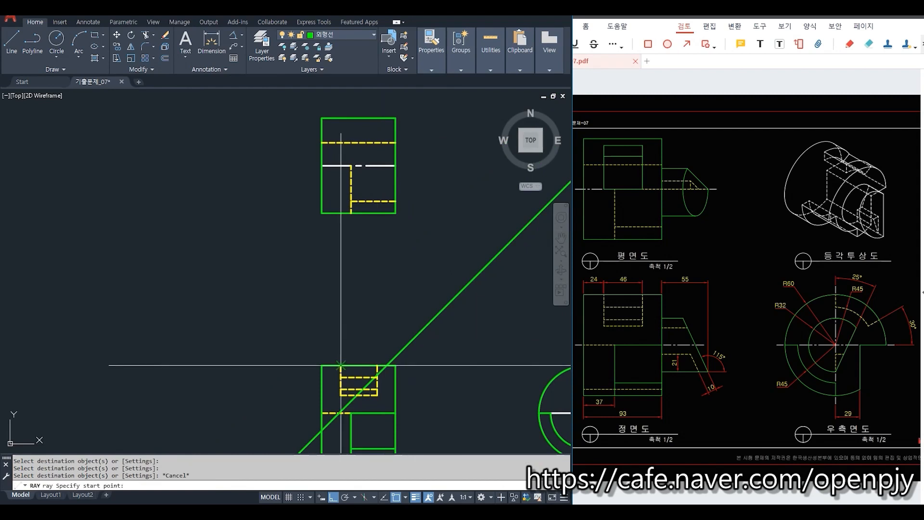
pyautogui.click(341, 378)
pyautogui.click(378, 362)
pyautogui.press('Return')
pyautogui.moveTo(443, 271); pyautogui.dragTo(453, 357, button='middle')
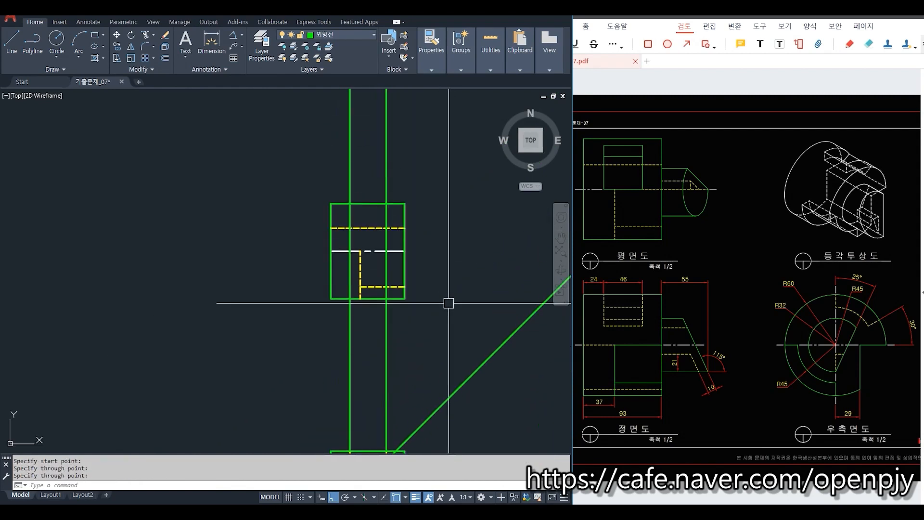
# Break the top view's horizontal centre line at both projected vertical rays.
pyautogui.scroll(4, 354, 255)
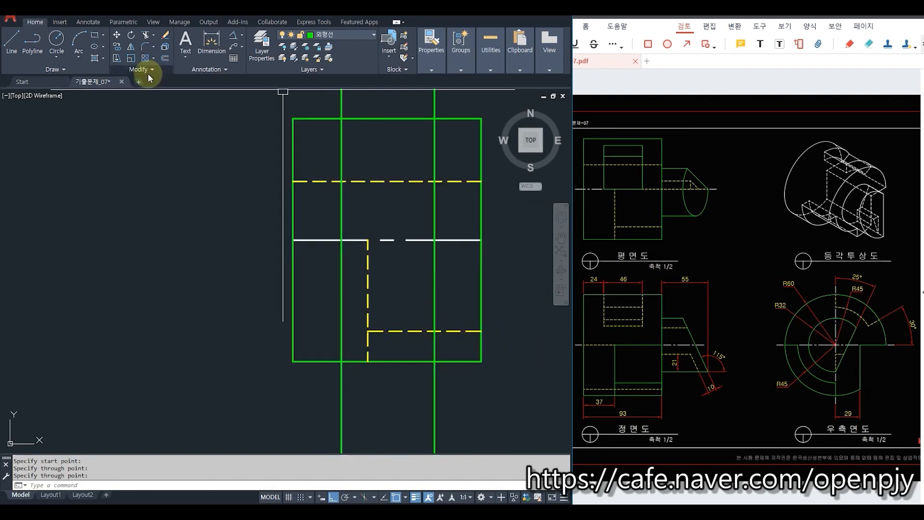
pyautogui.click(144, 70)
pyautogui.click(140, 97)
pyautogui.click(343, 239)
pyautogui.click(341, 240)
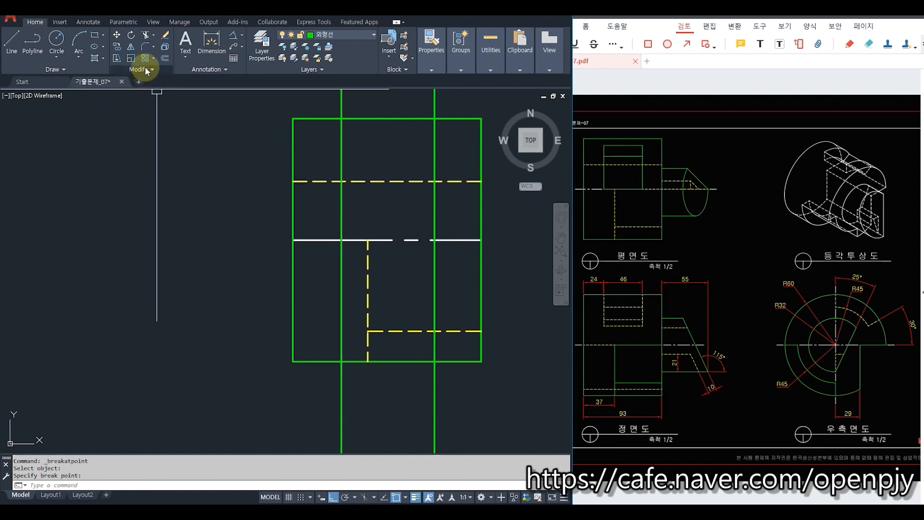
pyautogui.click(143, 93)
pyautogui.click(387, 240)
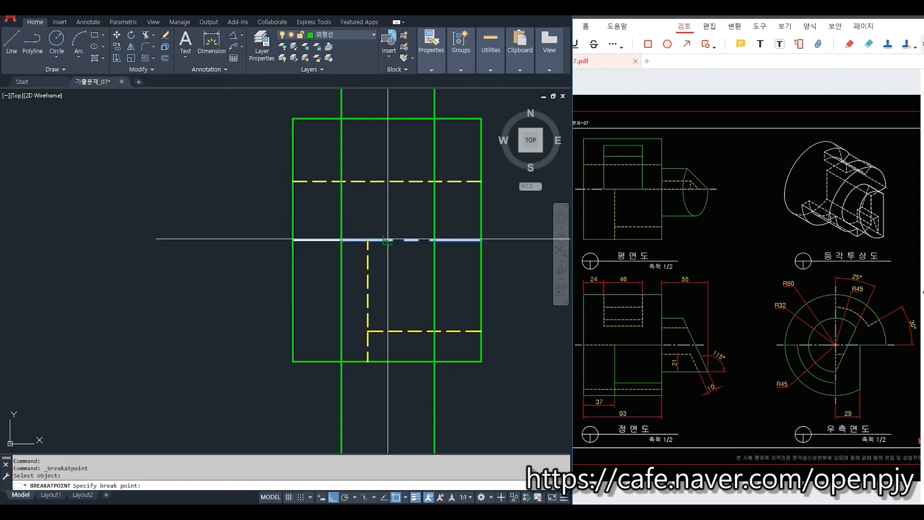
pyautogui.click(433, 240)
pyautogui.press('Escape')
# Fillet the two vertical rays into sharp corners with the middle centre-line segment of the top view.
pyautogui.write('f')
pyautogui.press('Return')
pyautogui.click(355, 237)
pyautogui.click(342, 226)
pyautogui.press('Return')
pyautogui.click(418, 239)
pyautogui.click(434, 231)
pyautogui.press('Escape')
# Match the middle centre-line segment between the two vertical lines to the outline's properties.
pyautogui.click(435, 221)
pyautogui.write('ma')
pyautogui.press('Return')
pyautogui.click(417, 239)
pyautogui.press('Escape')
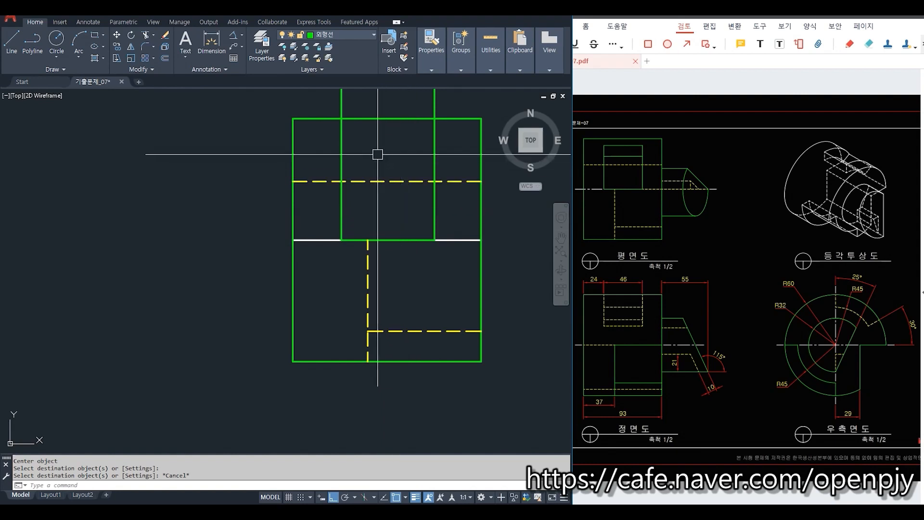
# Project vertical rays upward from the outer and inner ends of the right-side view's 30-degree hidden line.
pyautogui.scroll(-5, 391, 155)
pyautogui.moveTo(441, 268); pyautogui.dragTo(367, 268, button='middle')
pyautogui.scroll(4, 440, 308)
pyautogui.moveTo(501, 317); pyautogui.dragTo(381, 314, button='middle')
pyautogui.scroll(2, 381, 314)
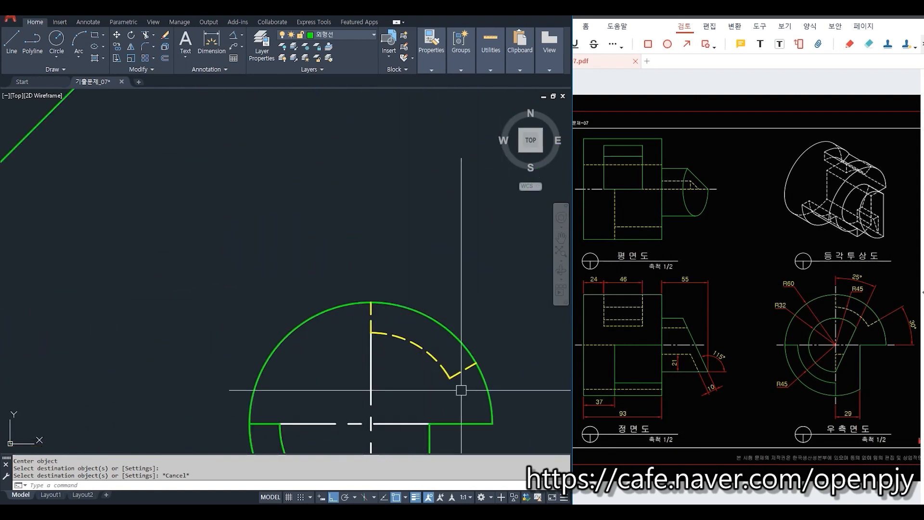
pyautogui.write('ray')
pyautogui.press('Return')
pyautogui.click(476, 363)
pyautogui.click(475, 295)
pyautogui.press('Return')
pyautogui.click(450, 378)
pyautogui.click(449, 266)
pyautogui.press('Return')
# Project horizontal rays from where the two vertical rays meet the 45-degree line, across the top view.
pyautogui.scroll(-6, 472, 324)
pyautogui.moveTo(464, 228); pyautogui.dragTo(458, 308, button='middle')
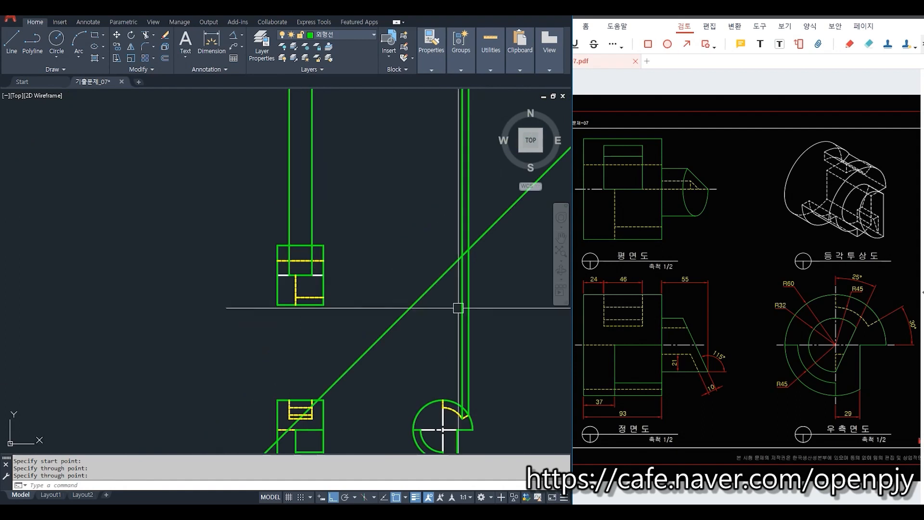
pyautogui.scroll(3, 460, 265)
pyautogui.press('Return')
pyautogui.click(466, 241)
pyautogui.click(386, 241)
pyautogui.press('Return')
pyautogui.press('Return')
pyautogui.click(483, 225)
pyautogui.click(351, 227)
pyautogui.press('Return')
pyautogui.moveTo(206, 270); pyautogui.dragTo(394, 288, button='middle')
pyautogui.press('Escape')
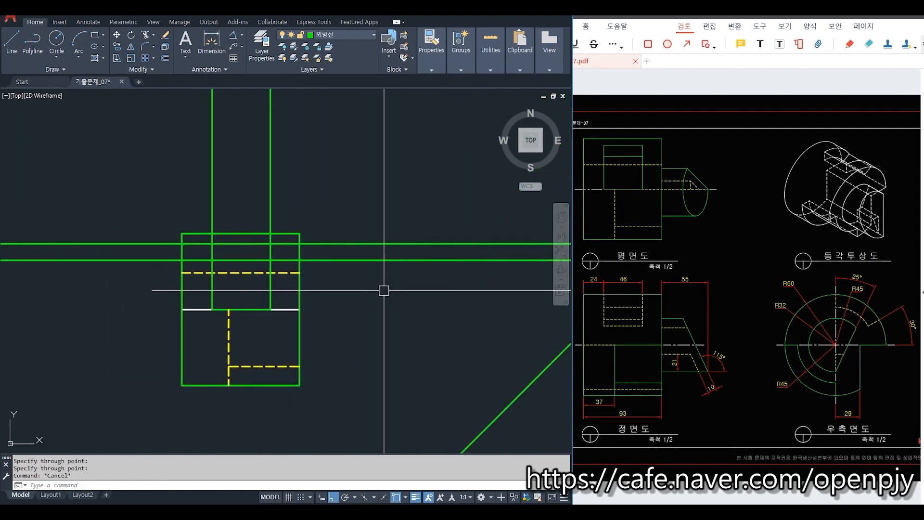
# Trim the top view's two vertical projection lines above the upper horizontal ray.
pyautogui.write('tr')
pyautogui.press('Return')
pyautogui.scroll(2, 295, 272)
pyautogui.click(292, 144)
pyautogui.click(125, 197)
pyautogui.press('Escape')
# Trim both horizontal rays outside the two vertical slot lines in the top view.
pyautogui.write('tr')
pyautogui.press('Return')
pyautogui.click(254, 299)
pyautogui.press('Return')
pyautogui.click(392, 292)
pyautogui.click(367, 192)
pyautogui.click(78, 275)
pyautogui.click(68, 202)
pyautogui.press('Escape')
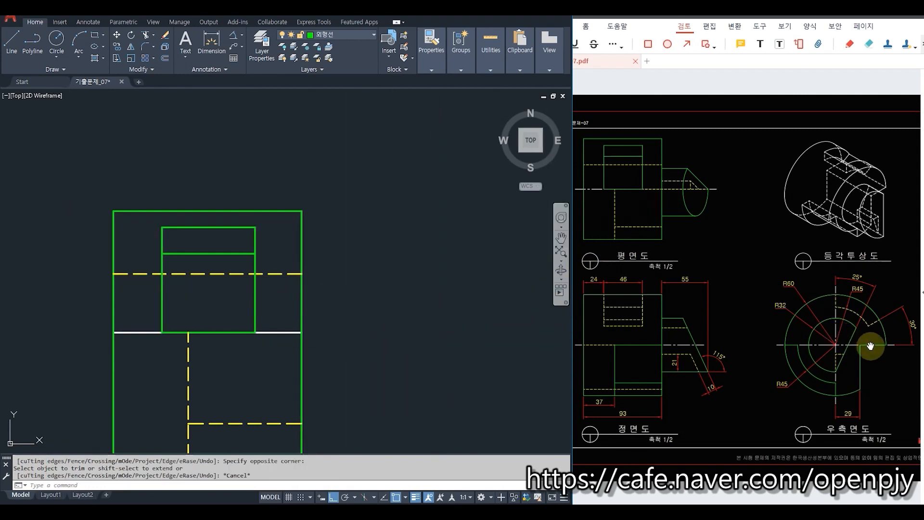
# Delete the two vertical projection rays above the right-side view.
pyautogui.scroll(-4, 470, 350)
pyautogui.moveTo(425, 423); pyautogui.dragTo(334, 250, button='middle')
pyautogui.moveTo(382, 409); pyautogui.dragTo(377, 303, button='middle')
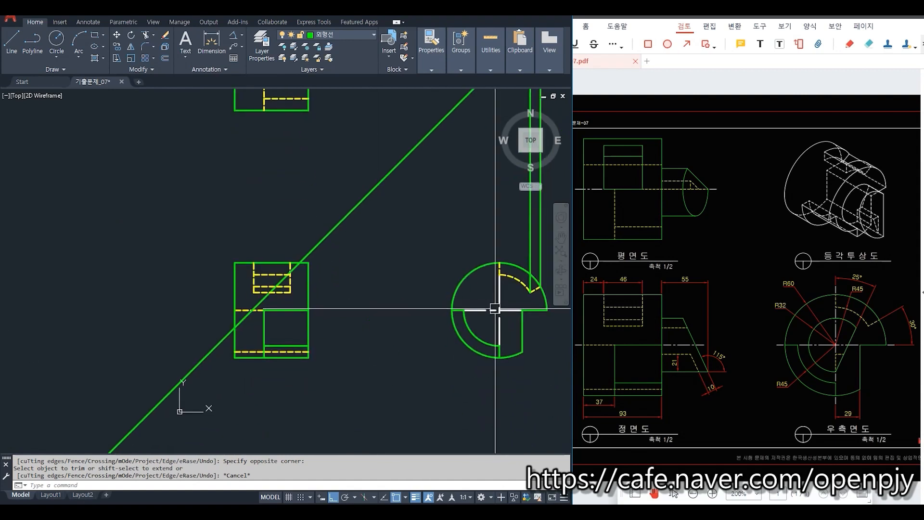
pyautogui.moveTo(495, 309); pyautogui.dragTo(404, 332, button='middle')
pyautogui.click(473, 265)
pyautogui.click(412, 225)
pyautogui.press('Delete')
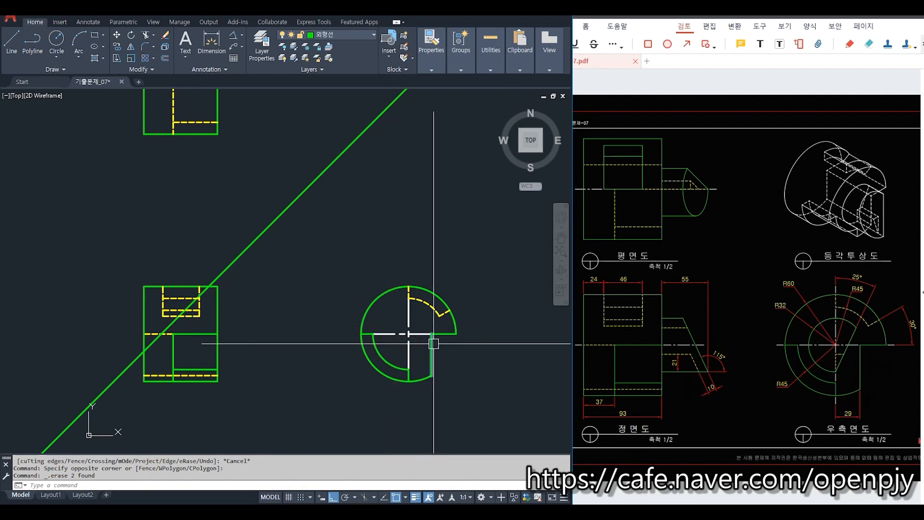
# Draw a radius 32 circle centred on the right-side view's centre.
pyautogui.write('c')
pyautogui.press('Return')
pyautogui.scroll(4, 421, 341)
pyautogui.click(391, 325)
pyautogui.write('32')
pyautogui.press('Return')
pyautogui.click(352, 294)
pyautogui.click(268, 226)
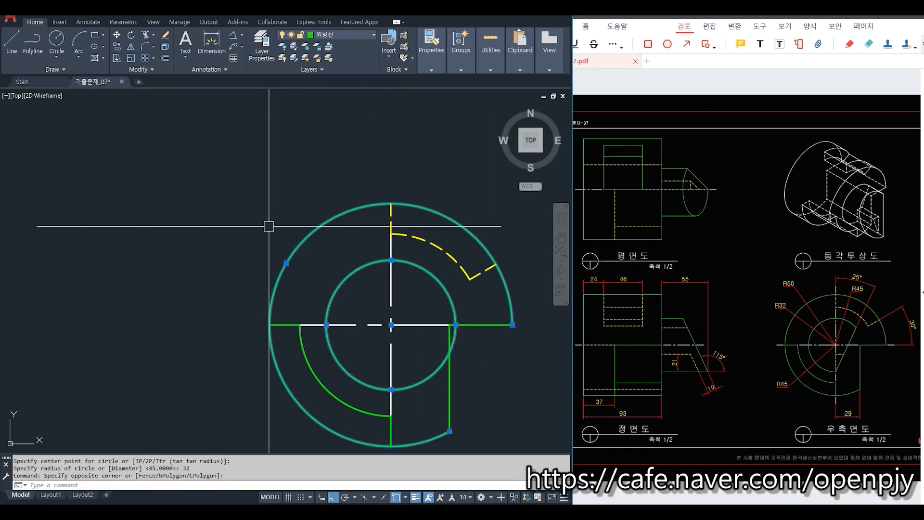
pyautogui.press('Escape')
pyautogui.press('Escape')
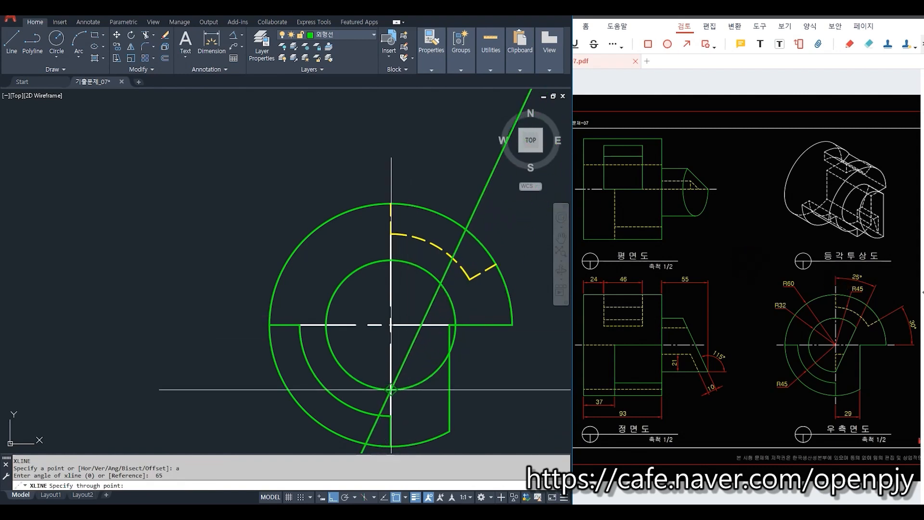
# Place a 65° construction line through the R32 circle's bottom quadrant and trim the circle to the right of that line.
pyautogui.click(392, 389)
pyautogui.press('Escape')
pyautogui.write('t')
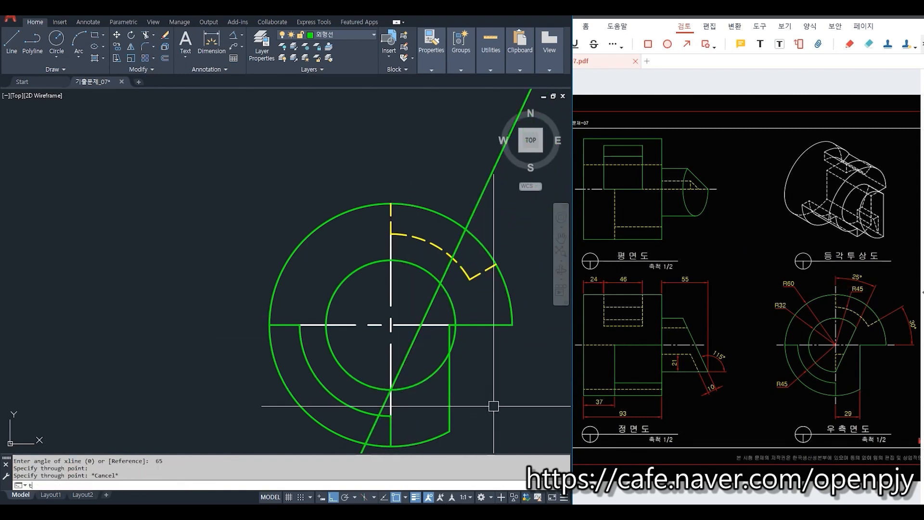
pyautogui.write('r')
pyautogui.press('Return')
pyautogui.click(409, 357)
pyautogui.press('Return')
pyautogui.click(421, 381)
pyautogui.press('Escape')
# Trim the 65° construction line beyond both ends of the R32 arc.
pyautogui.press('Return')
pyautogui.click(373, 380)
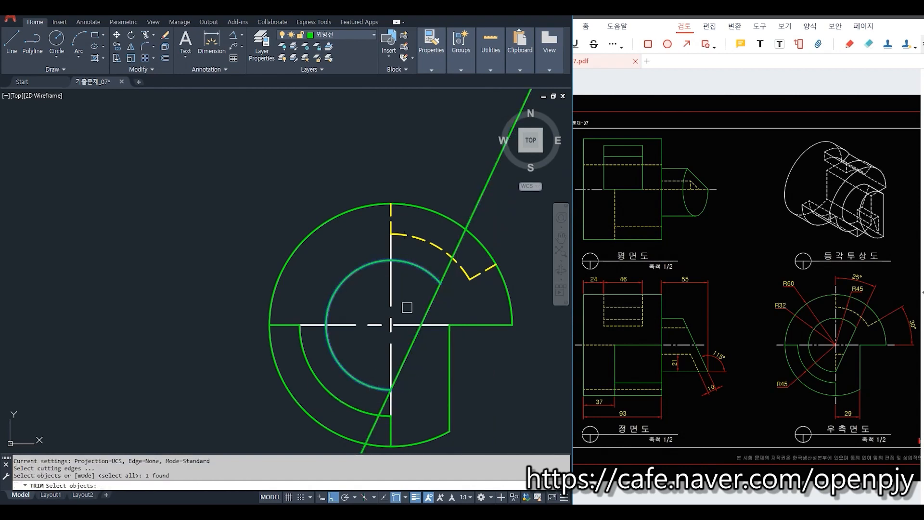
pyautogui.press('Return')
pyautogui.click(384, 401)
pyautogui.press('Escape')
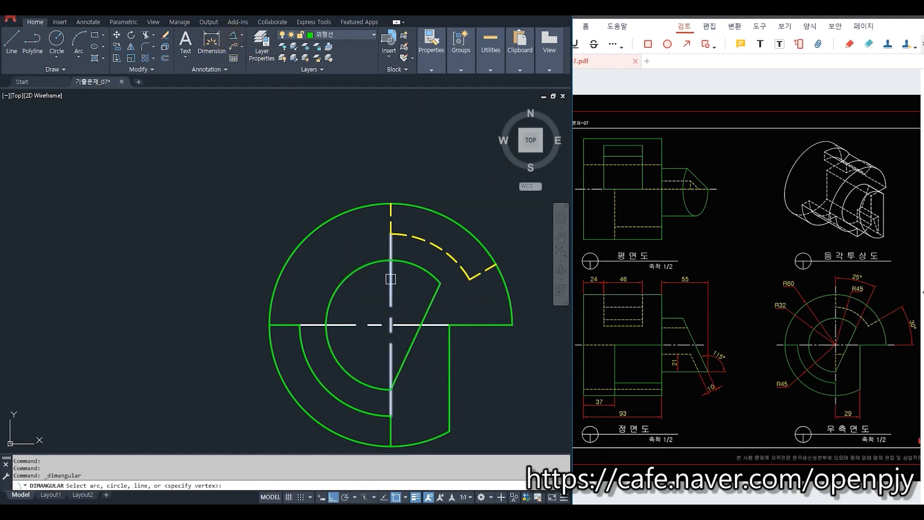
# Measure the angle between the vertical centreline and the slanted line in the right-side view.
pyautogui.click(430, 303)
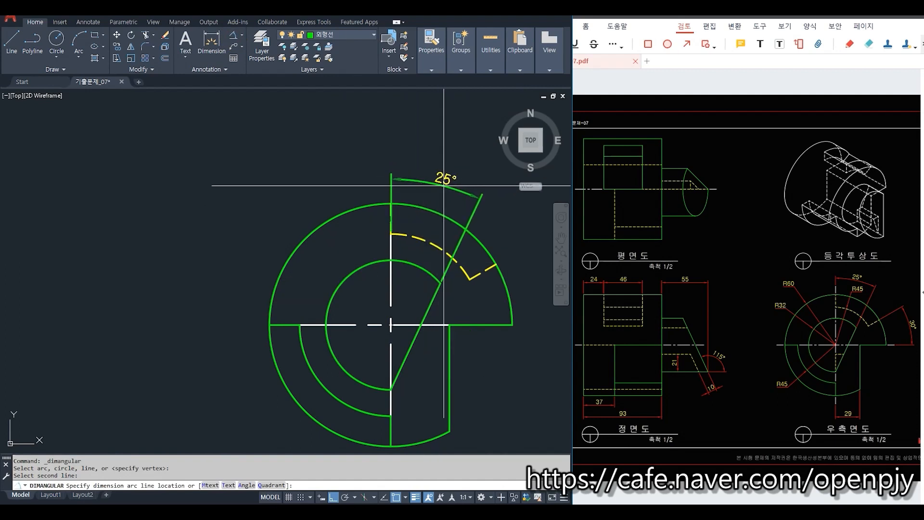
pyautogui.press('Escape')
pyautogui.click(847, 373)
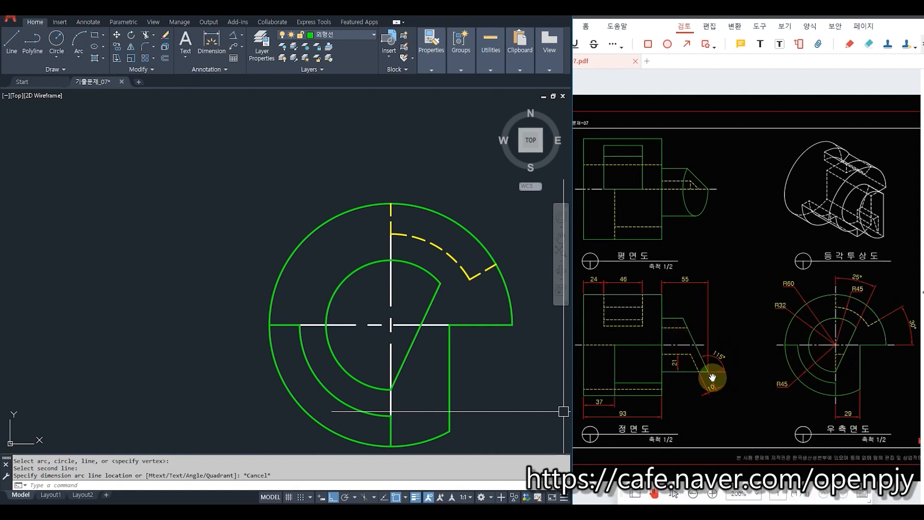
pyautogui.press('Escape')
# Project horizontal rays from the R32 arc's top and bottom quadrants across the front view.
pyautogui.scroll(-2, 333, 314)
pyautogui.write('ray')
pyautogui.press('Return')
pyautogui.click(445, 268)
pyautogui.click(329, 305)
pyautogui.press('Return')
pyautogui.press('Return')
pyautogui.click(445, 349)
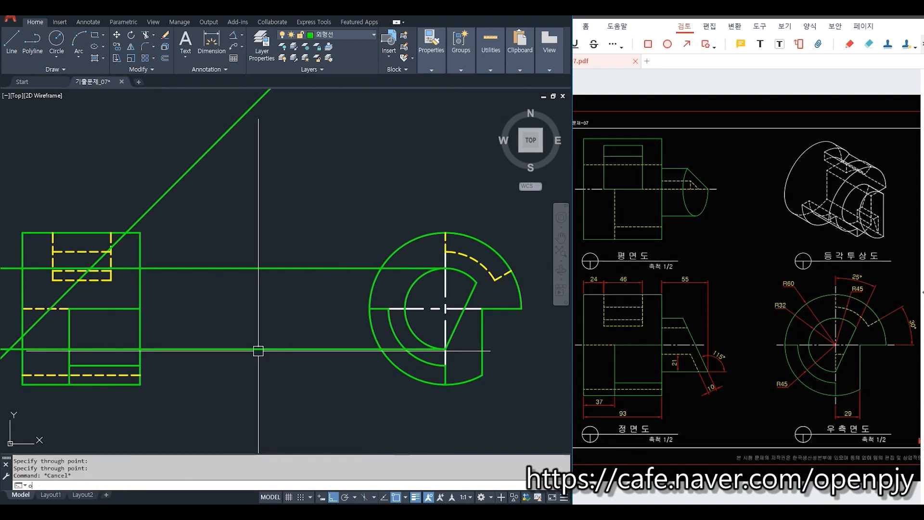
# Offset the front view's right vertical edge outward to the right by 55.
pyautogui.press('Return')
pyautogui.write('55')
pyautogui.press('Return')
pyautogui.click(140, 291)
pyautogui.click(185, 297)
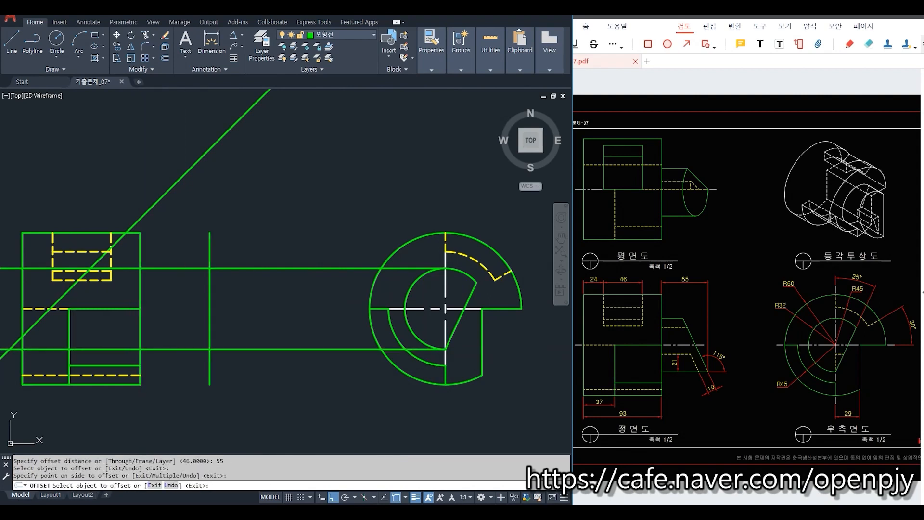
pyautogui.press('Escape')
# Trim both horizontal projection rays to the left of the front view body's right edge.
pyautogui.write('tr')
pyautogui.press('Return')
pyautogui.click(140, 294)
pyautogui.press('Return')
pyautogui.click(126, 268)
pyautogui.click(126, 349)
pyautogui.press('Escape')
# Fillet both rays with the outer vertical line into sharp corners, closing the boss rectangle in the front view.
pyautogui.write('f')
pyautogui.press('Return')
pyautogui.click(200, 351)
pyautogui.click(209, 336)
pyautogui.press('Return')
pyautogui.click(209, 289)
pyautogui.click(197, 271)
pyautogui.press('Escape')
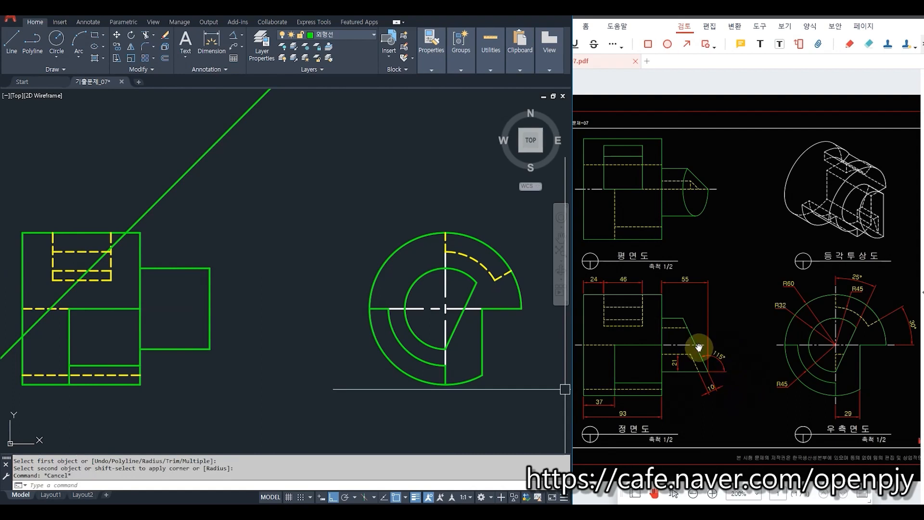
# Place a 115° construction line through the lower right corner of the front view's boss rectangle.
pyautogui.write('a')
pyautogui.press('Return')
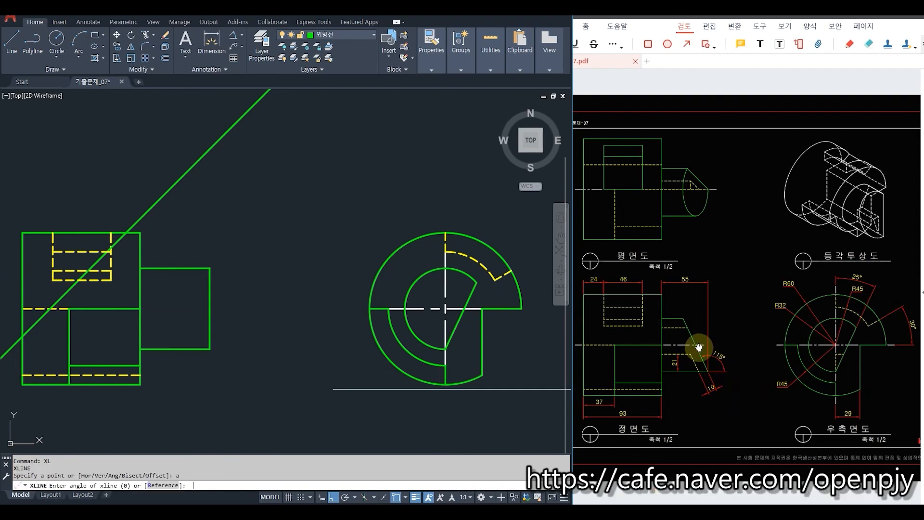
pyautogui.write('1154')
pyautogui.press('Return')
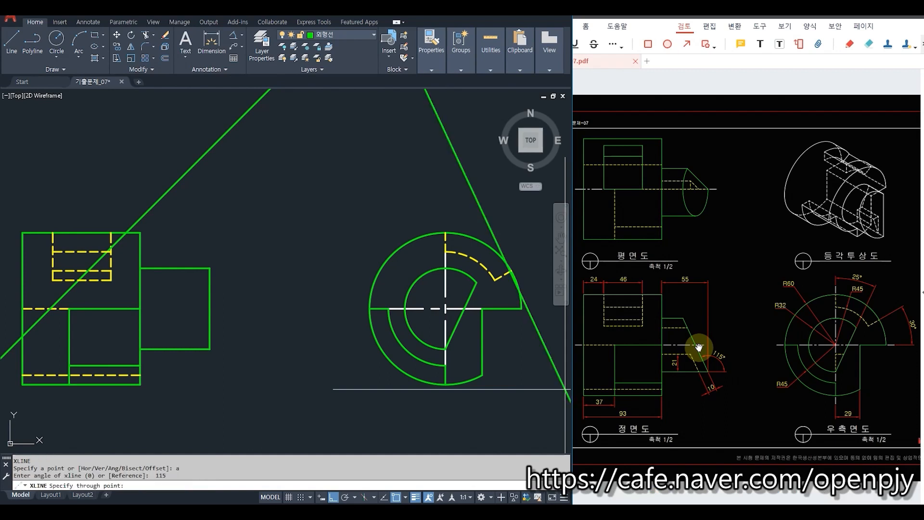
pyautogui.click(210, 349)
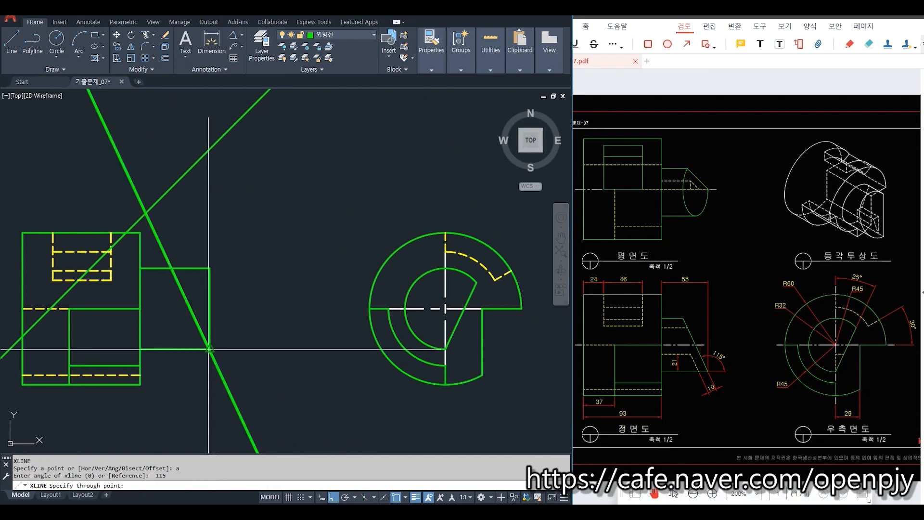
pyautogui.press('Escape')
# Fillet the 115° line to the boss outline's horizontal edges as sharp corners and delete the boss's outer vertical line.
pyautogui.write('f')
pyautogui.press('Return')
pyautogui.click(199, 331)
pyautogui.click(160, 269)
pyautogui.press('Escape')
pyautogui.click(223, 289)
pyautogui.click(205, 275)
pyautogui.press('Delete')
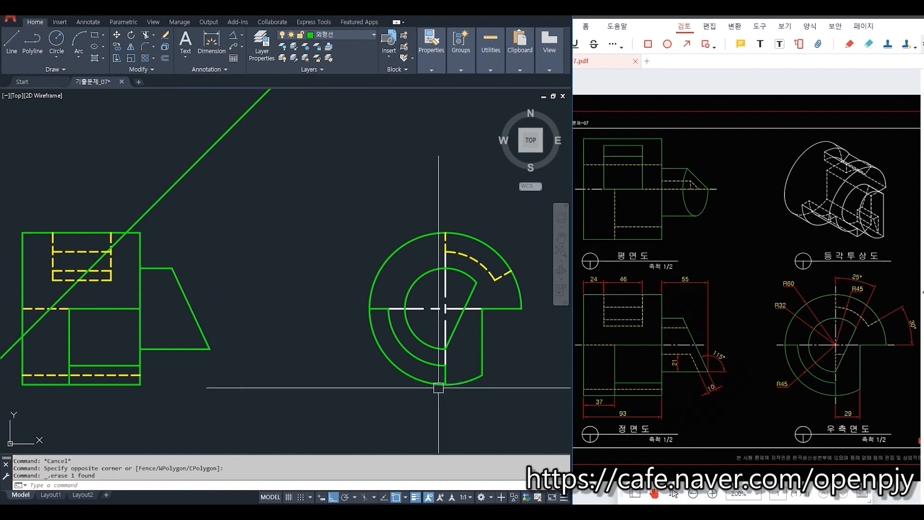
# Offset the lower edge of the front view's boss upward by 21.
pyautogui.scroll(2, 241, 337)
pyautogui.press('Escape')
pyautogui.write('o')
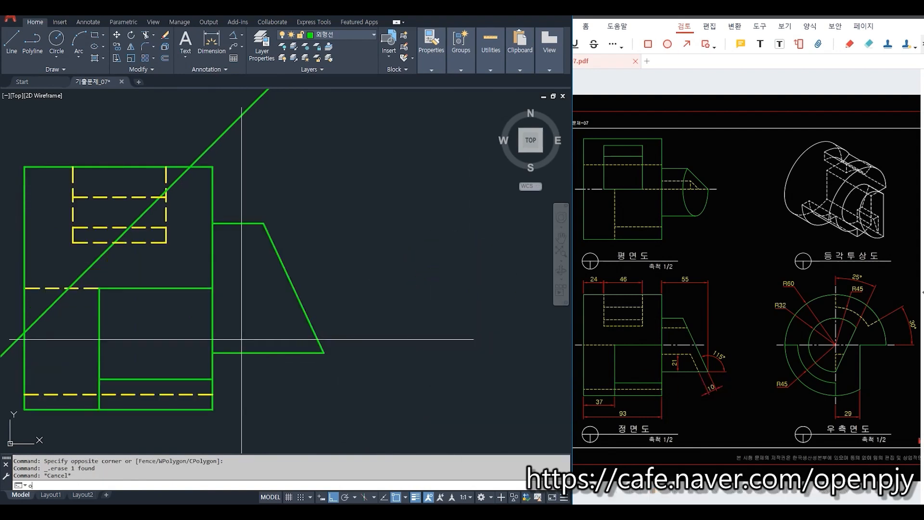
pyautogui.press('Return')
pyautogui.write('21')
pyautogui.press('Return')
pyautogui.click(229, 353)
pyautogui.click(248, 331)
pyautogui.press('Escape')
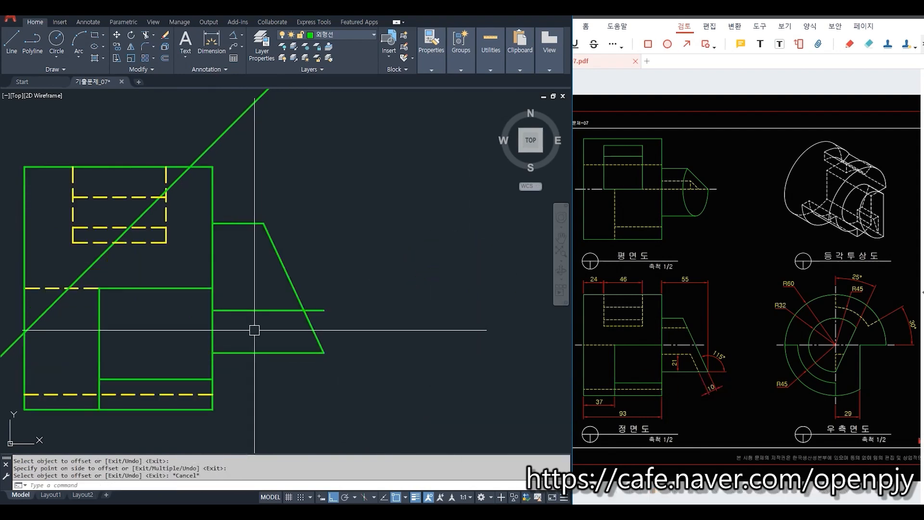
# Offset the boss's slanted edge inward by 10 in the front view.
pyautogui.write('o')
pyautogui.press('Return')
pyautogui.write('1')
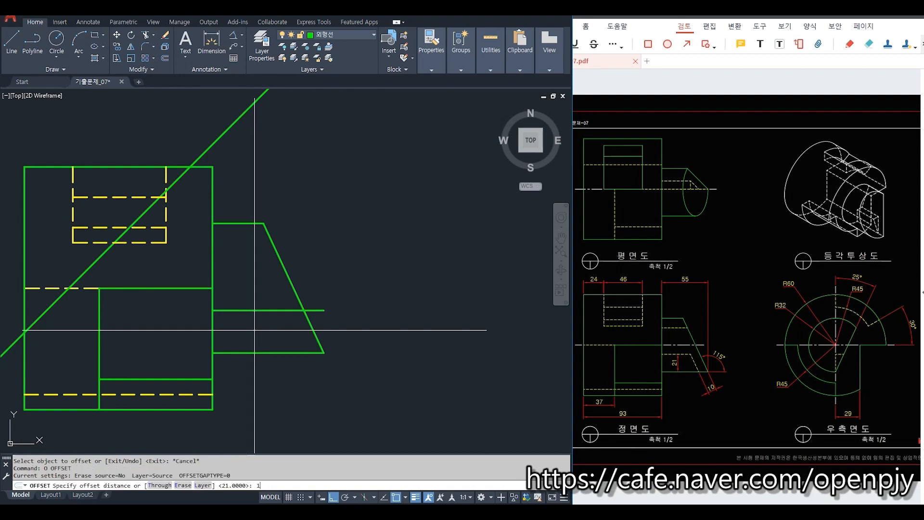
pyautogui.write('0')
pyautogui.press('Return')
pyautogui.click(311, 326)
pyautogui.click(290, 331)
pyautogui.press('Escape')
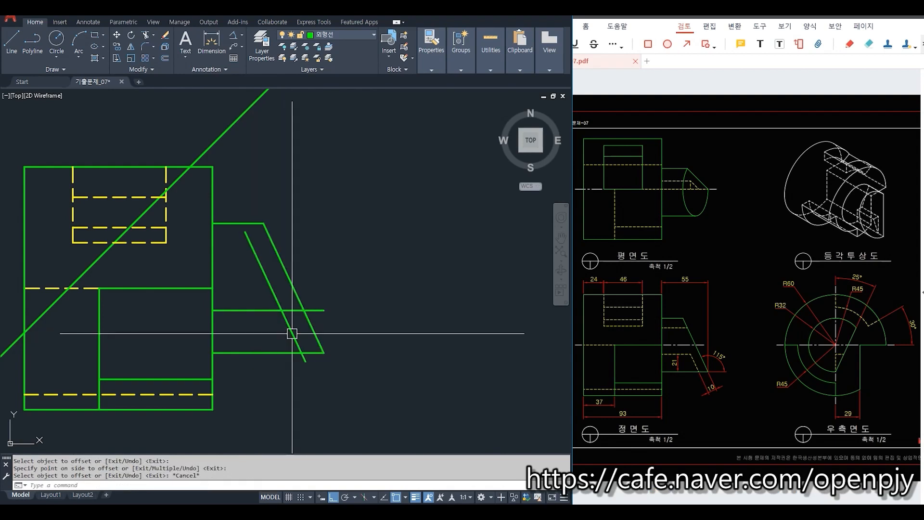
# Join the two offset lines in a sharp corner and trim the slanted one below the boss's lower edge.
pyautogui.write('f')
pyautogui.press('Return')
pyautogui.click(290, 327)
pyautogui.click(259, 310)
pyautogui.press('Escape')
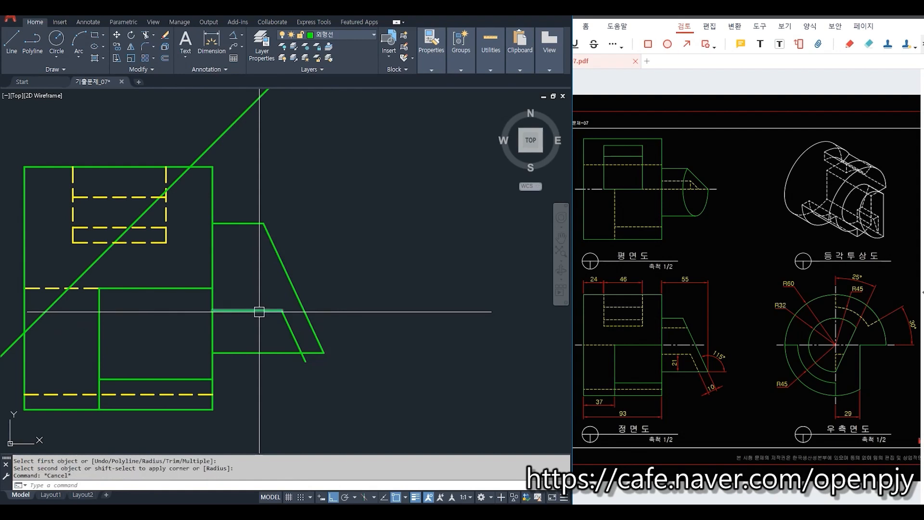
pyautogui.write('t')
pyautogui.press('Return')
pyautogui.click(305, 359)
pyautogui.press('Escape')
# Match the boss's two inner offset lines to the properties of the front view's lower hidden line.
pyautogui.click(150, 394)
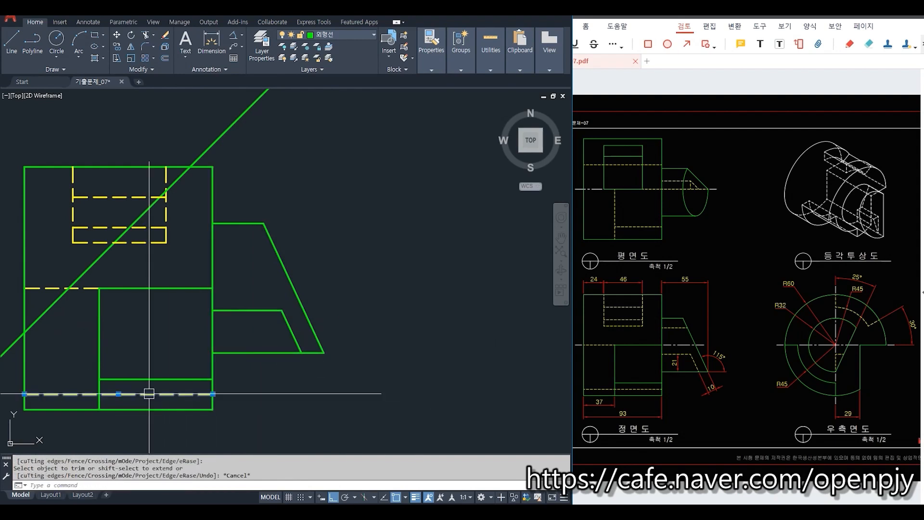
pyautogui.write('ma')
pyautogui.press('Return')
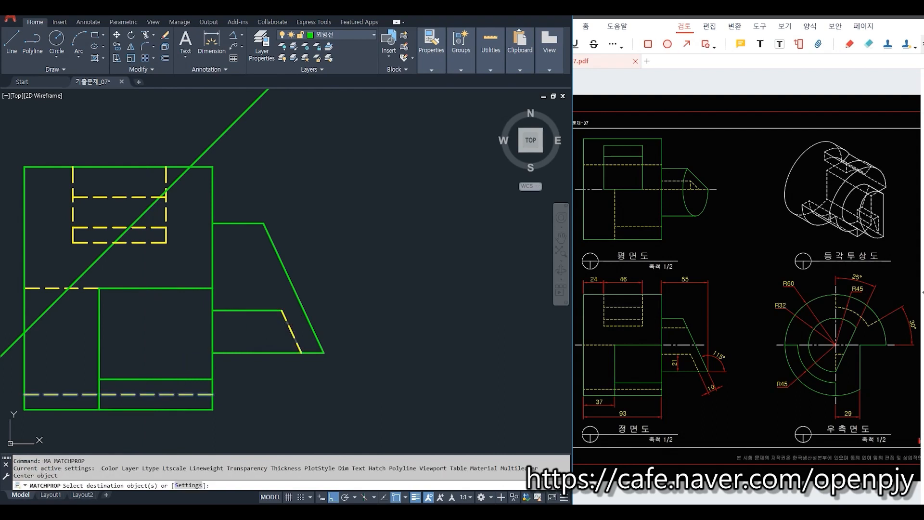
pyautogui.click(264, 311)
pyautogui.press('Escape')
# Project a horizontal ray from the corner of the boss's hidden lines across the right-side view.
pyautogui.write('ray')
pyautogui.press('Return')
pyautogui.click(282, 311)
pyautogui.click(361, 320)
pyautogui.press('Return')
# Break the right-side view's vertical centreline at the R32 arc's bottom end and at the horizontal ray.
pyautogui.scroll(-3, 436, 361)
pyautogui.scroll(4, 439, 346)
pyautogui.scroll(2, 446, 332)
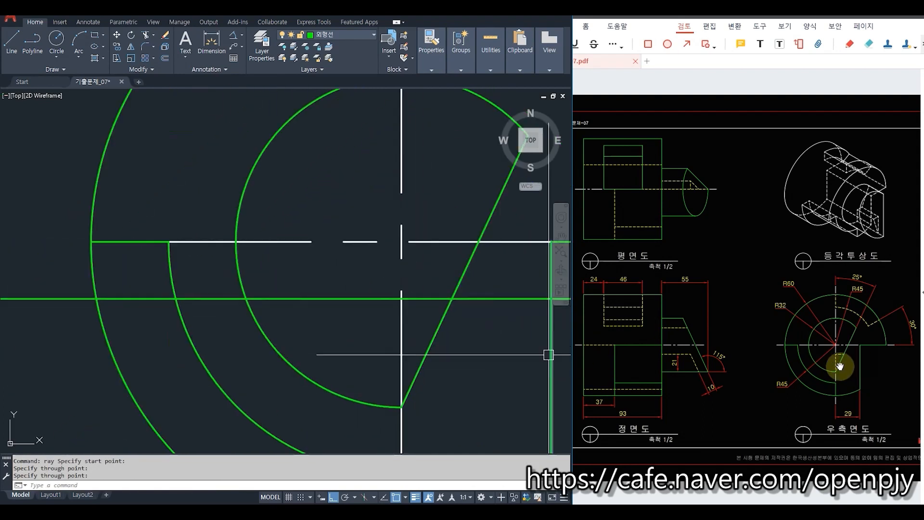
pyautogui.click(138, 69)
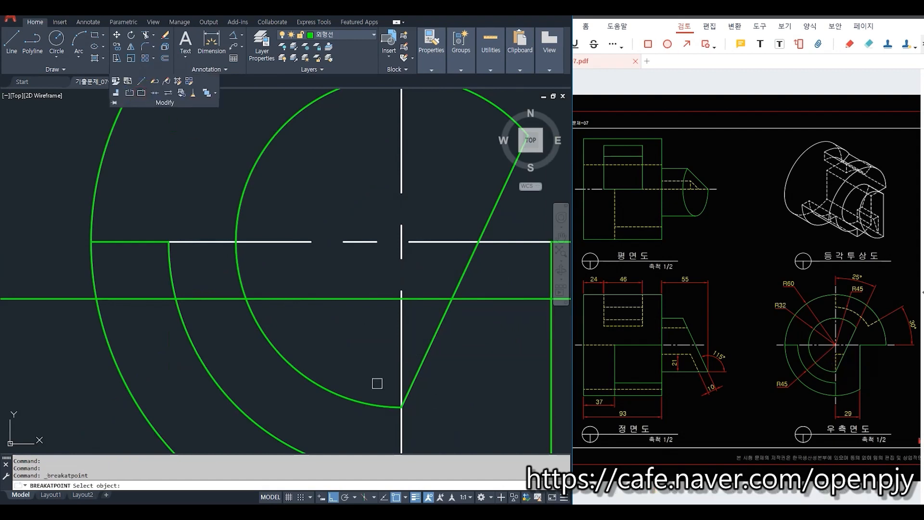
pyautogui.click(402, 406)
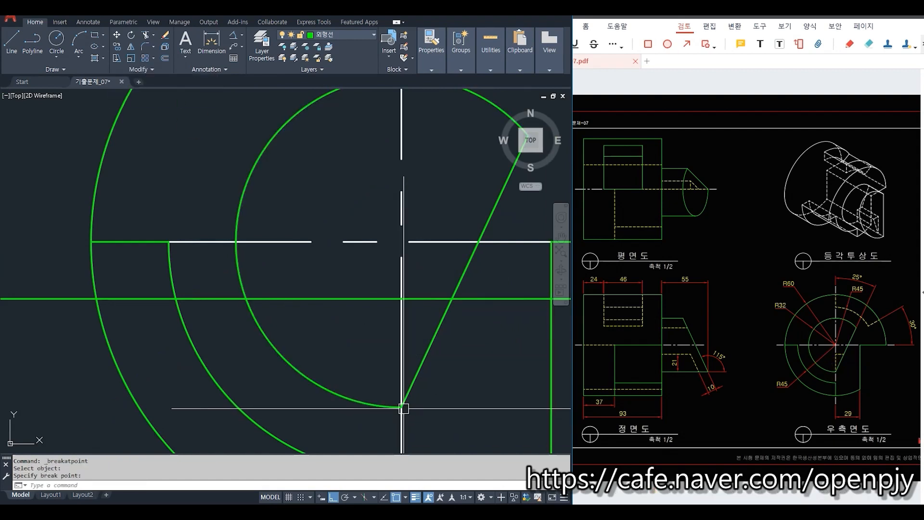
pyautogui.click(236, 165)
pyautogui.click(141, 93)
pyautogui.click(400, 300)
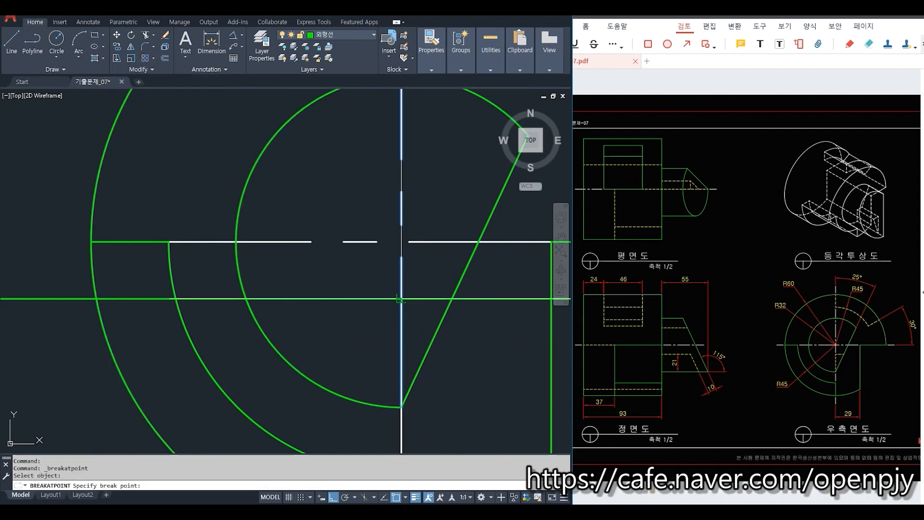
pyautogui.click(402, 299)
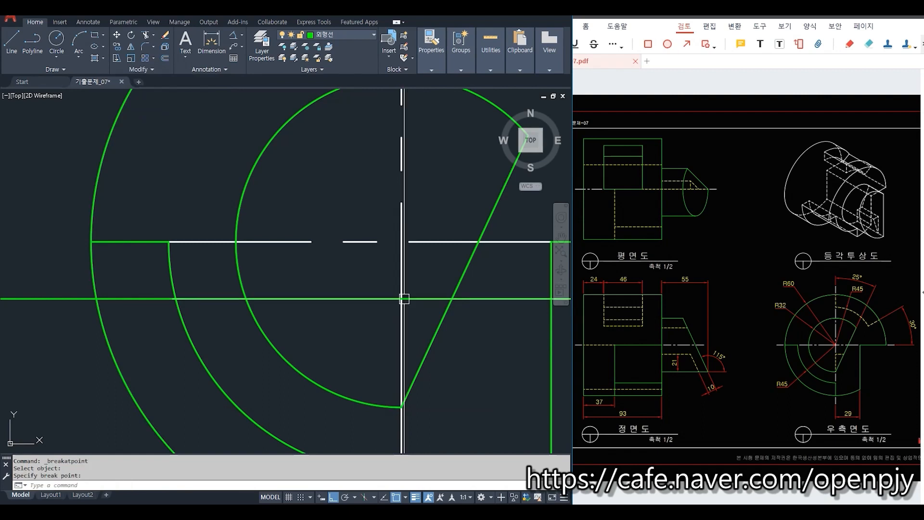
# Trim the horizontal ray outside the vertical centreline segment and the slanted line in the right-side view.
pyautogui.write('tr')
pyautogui.press('space')
pyautogui.click(459, 346)
pyautogui.click(378, 320)
pyautogui.press('space')
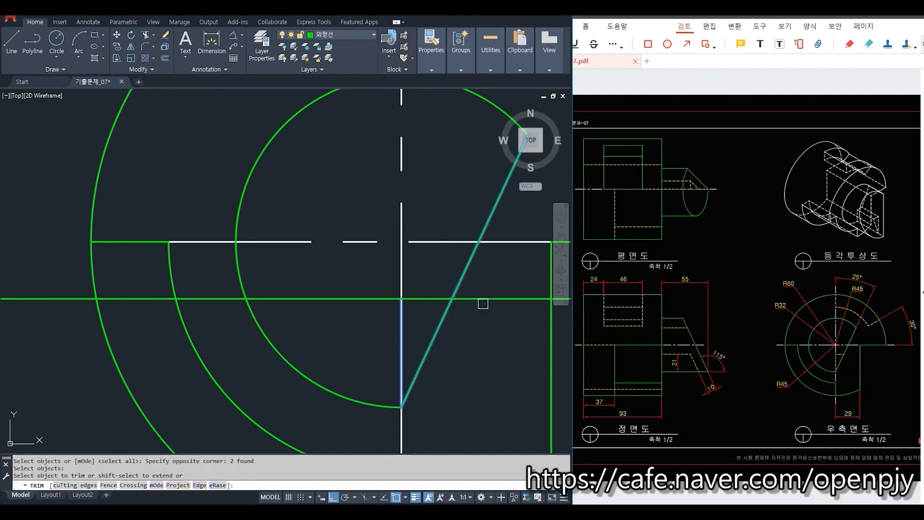
pyautogui.press('Escape')
# Move the short horizontal line and the broken-off vertical segment to the 숨은선 (hidden line) layer.
pyautogui.click(422, 299)
pyautogui.click(402, 311)
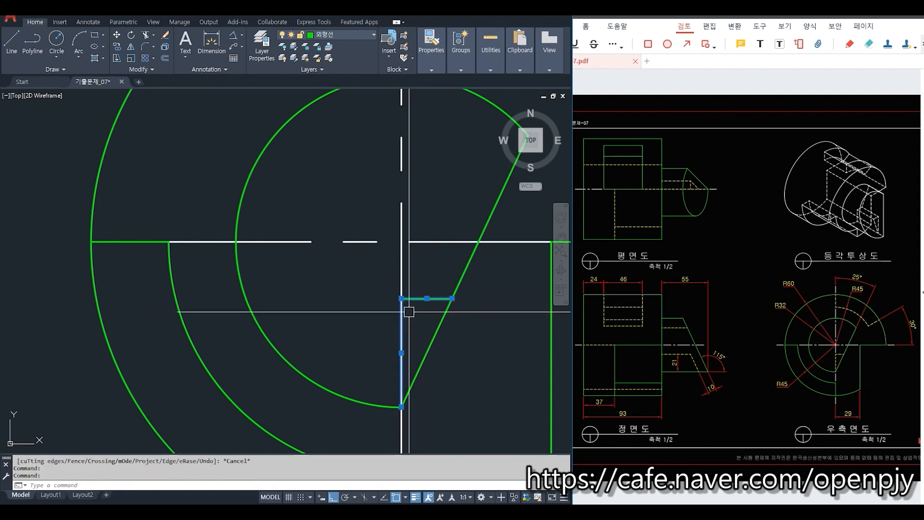
pyautogui.click(326, 35)
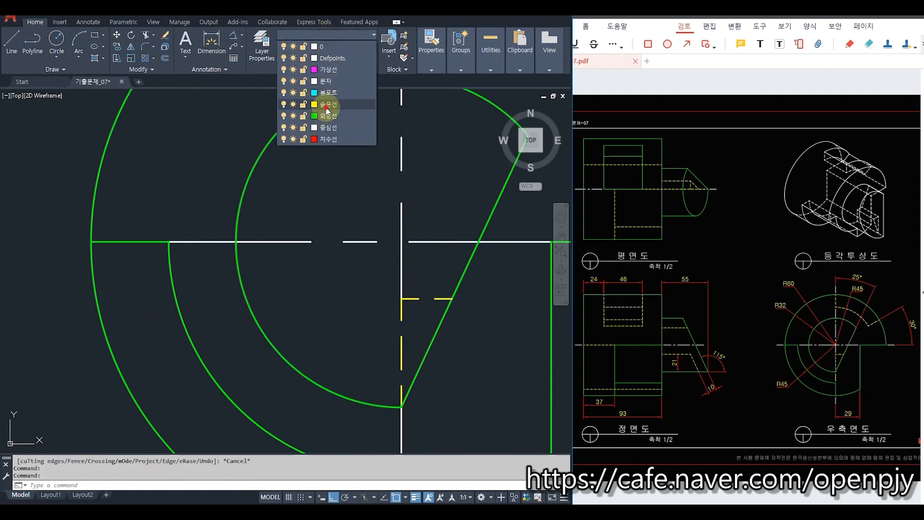
pyautogui.click(326, 107)
pyautogui.press('Escape')
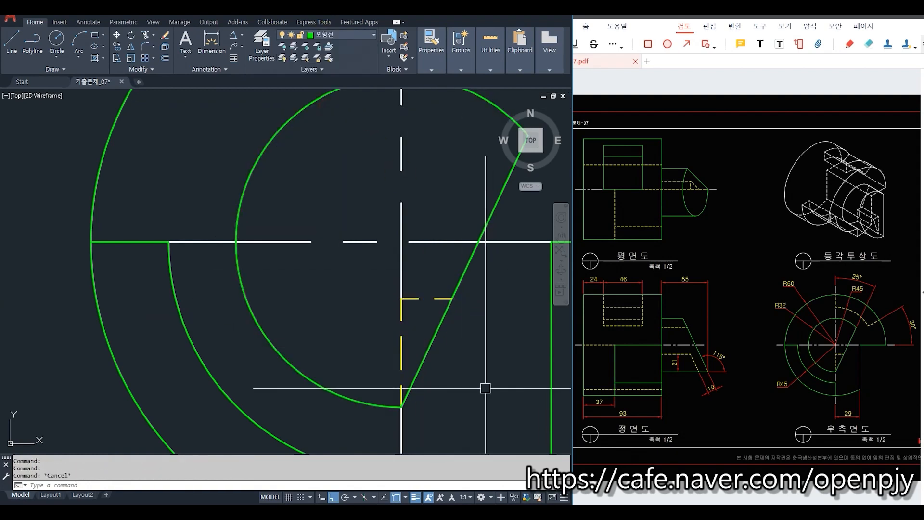
# Project a horizontal ray from the upper end of the right-side view's slanted line across the front view.
pyautogui.scroll(-5, 481, 385)
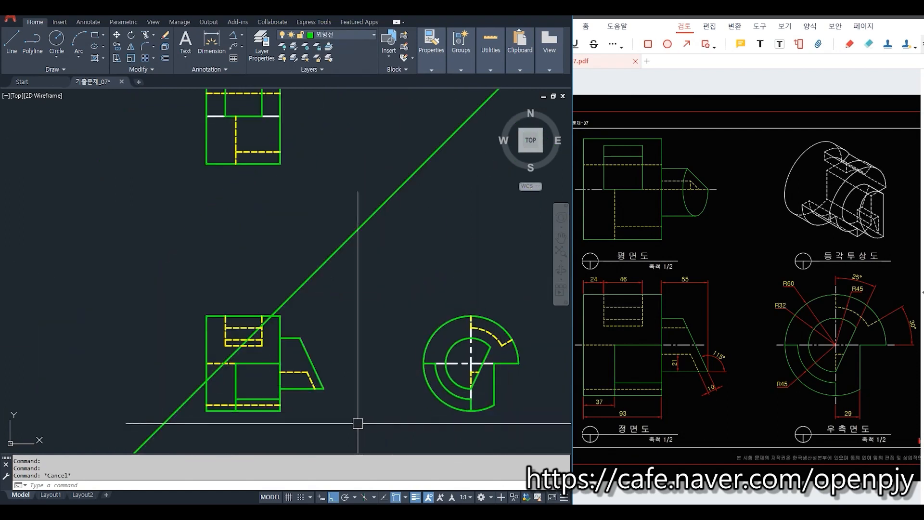
pyautogui.scroll(2, 356, 423)
pyautogui.moveTo(424, 378); pyautogui.dragTo(293, 412, button='middle')
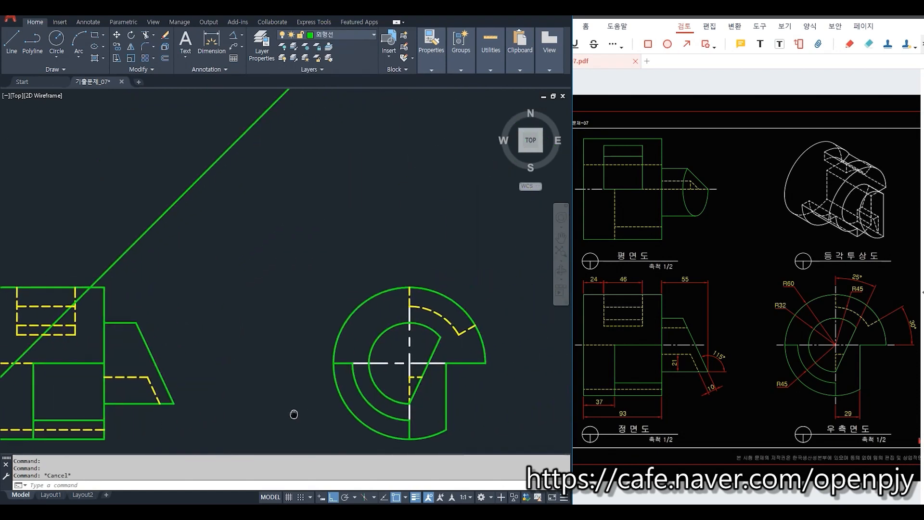
pyautogui.scroll(4, 432, 357)
pyautogui.write('ray')
pyautogui.press('Return')
pyautogui.click(451, 288)
pyautogui.press('Return')
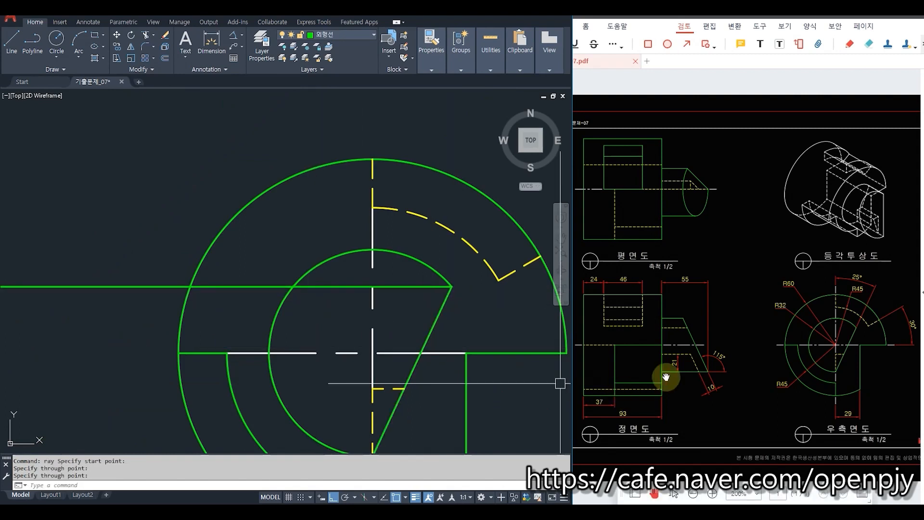
# Trim the projected horizontal ray to the segment between the front view body's right edge and the boss's slanted edge.
pyautogui.scroll(-4, 491, 345)
pyautogui.moveTo(101, 332); pyautogui.dragTo(235, 337, button='middle')
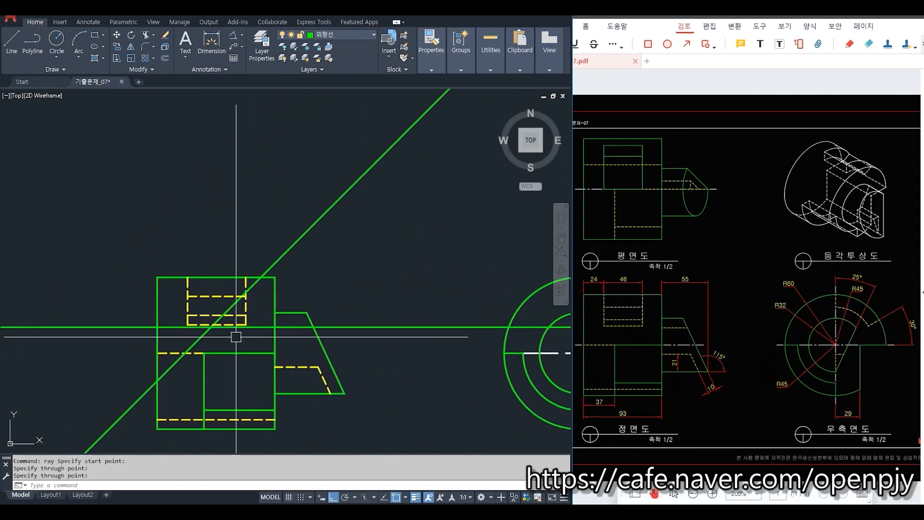
pyautogui.scroll(2, 235, 336)
pyautogui.click(370, 336)
pyautogui.click(294, 335)
pyautogui.click(294, 335)
pyautogui.click(306, 352)
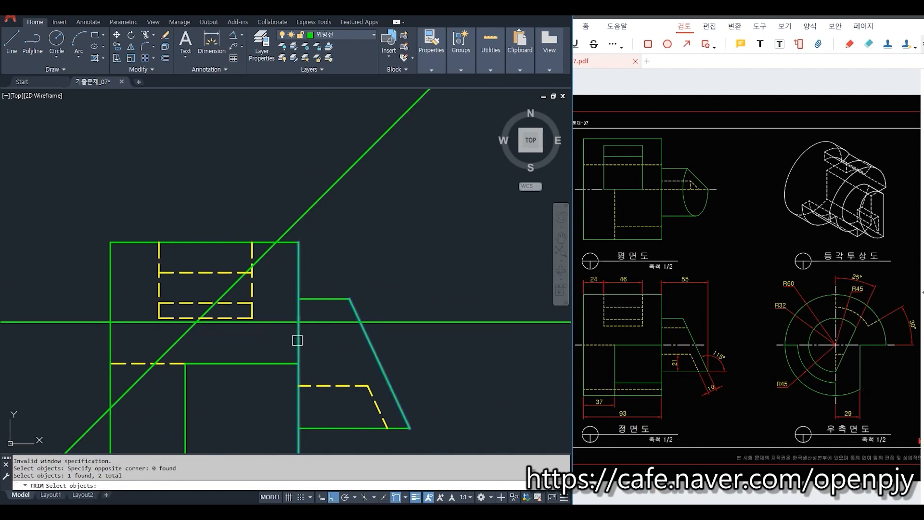
pyautogui.press('Return')
pyautogui.click(289, 323)
pyautogui.click(397, 323)
pyautogui.press('Escape')
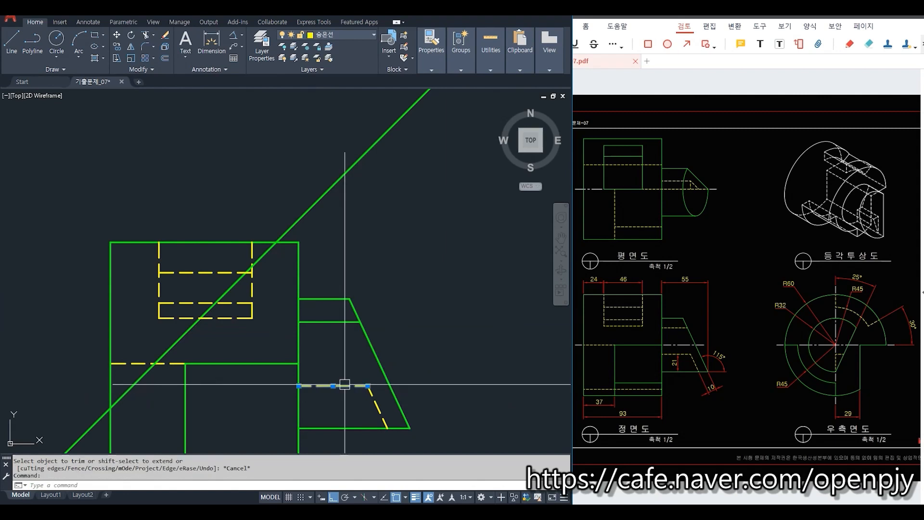
# Match the trimmed segment in the front view's boss to the hidden line below it.
pyautogui.press('Return')
pyautogui.click(354, 374)
pyautogui.click(330, 322)
pyautogui.press('Escape')
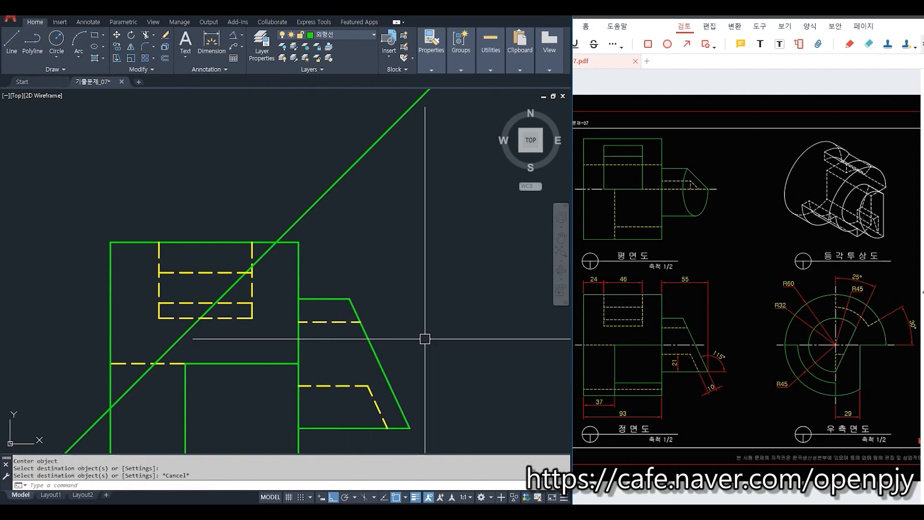
# Draw a horizontal line along the boss's axis from the body's right edge to the slanted edge in the front view.
pyautogui.scroll(-2, 448, 388)
pyautogui.moveTo(448, 388); pyautogui.dragTo(434, 354, button='middle')
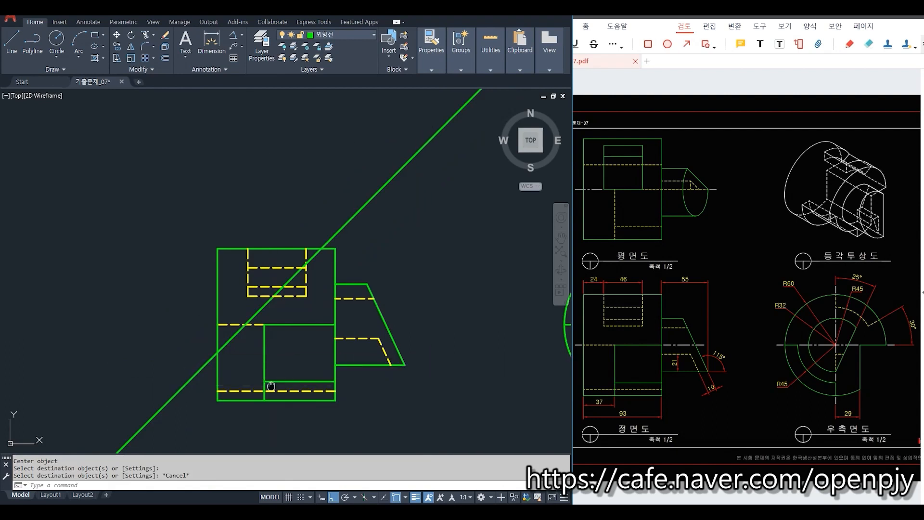
pyautogui.moveTo(271, 386); pyautogui.dragTo(332, 387, button='middle')
pyautogui.write('l')
pyautogui.press('Return')
pyautogui.click(396, 325)
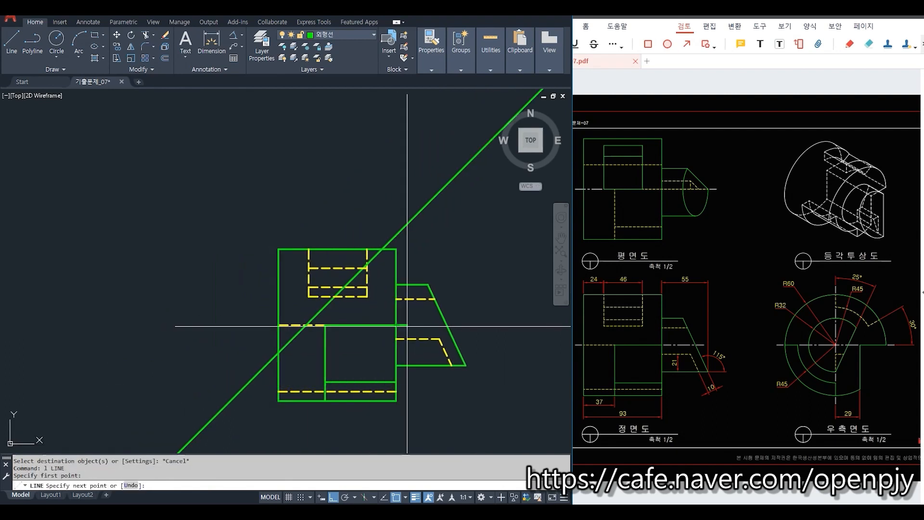
pyautogui.scroll(5, 457, 326)
pyautogui.click(406, 336)
pyautogui.press('Return')
# Move the boss's axis line in the front view to the 중심선 (centreline) layer.
pyautogui.click(301, 336)
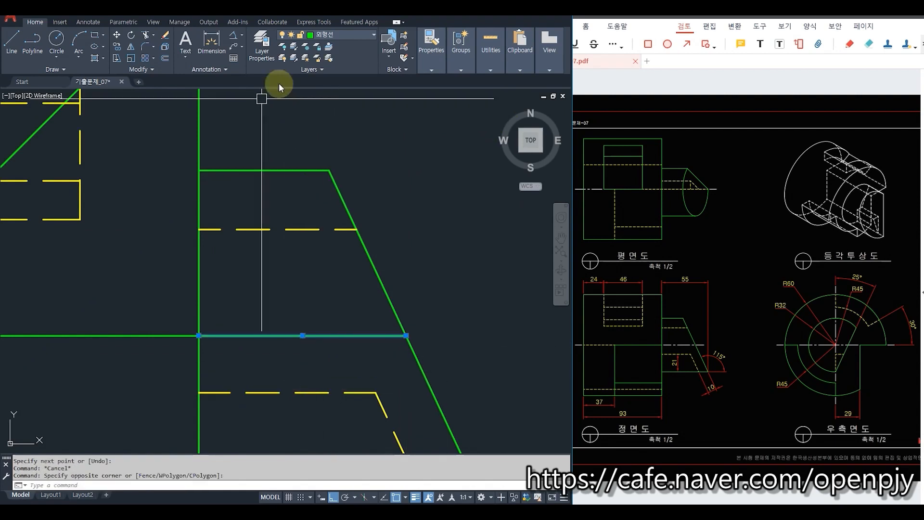
pyautogui.click(343, 34)
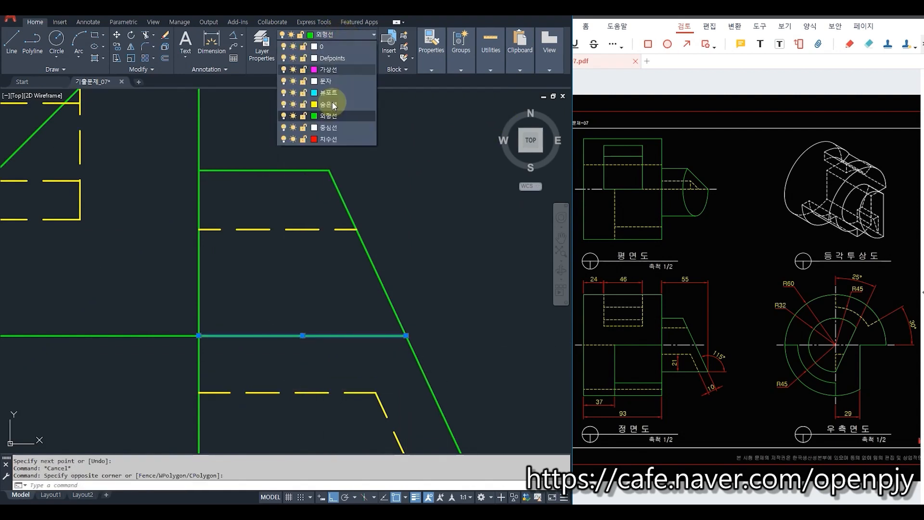
pyautogui.click(337, 127)
pyautogui.press('Escape')
pyautogui.scroll(-3, 440, 270)
pyautogui.moveTo(451, 330); pyautogui.dragTo(470, 316, button='middle')
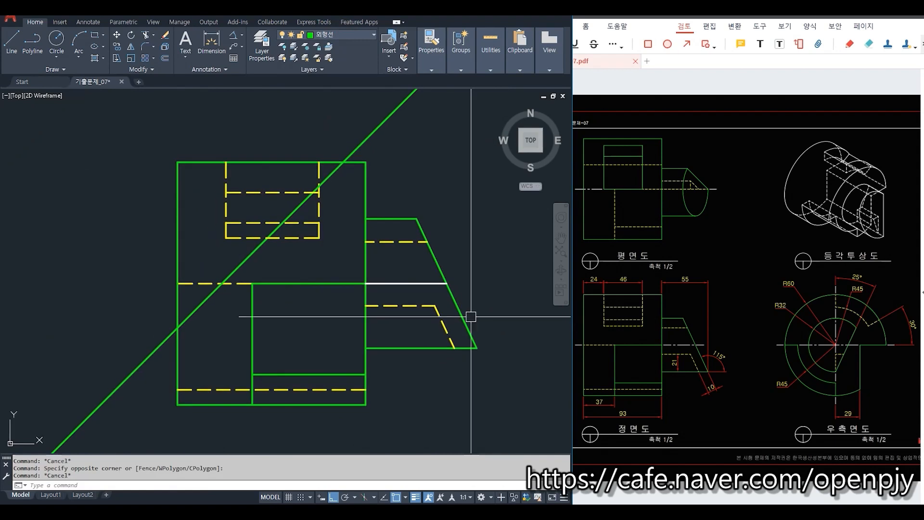
# Lengthen the boss's centreline past the slanted edge with a delta of 10.
pyautogui.write('len')
pyautogui.press('Return')
pyautogui.write('de')
pyautogui.press('Return')
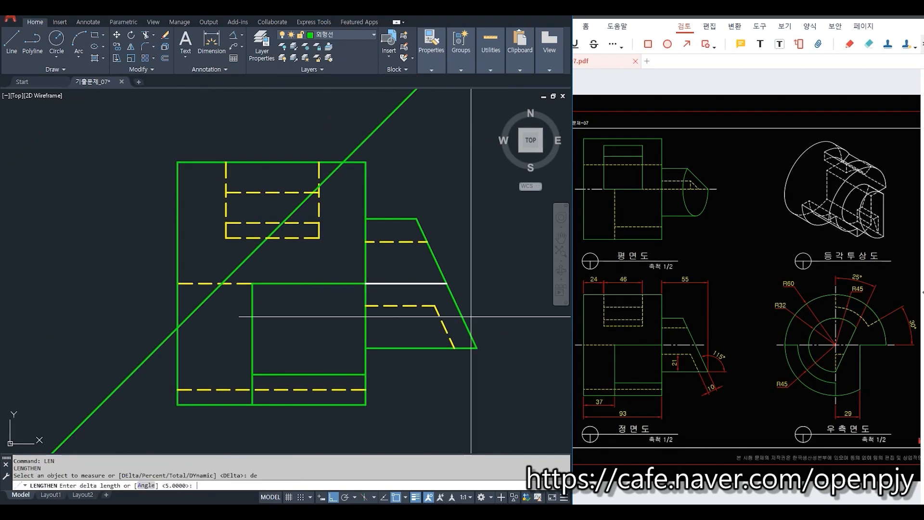
pyautogui.write('10')
pyautogui.press('Return')
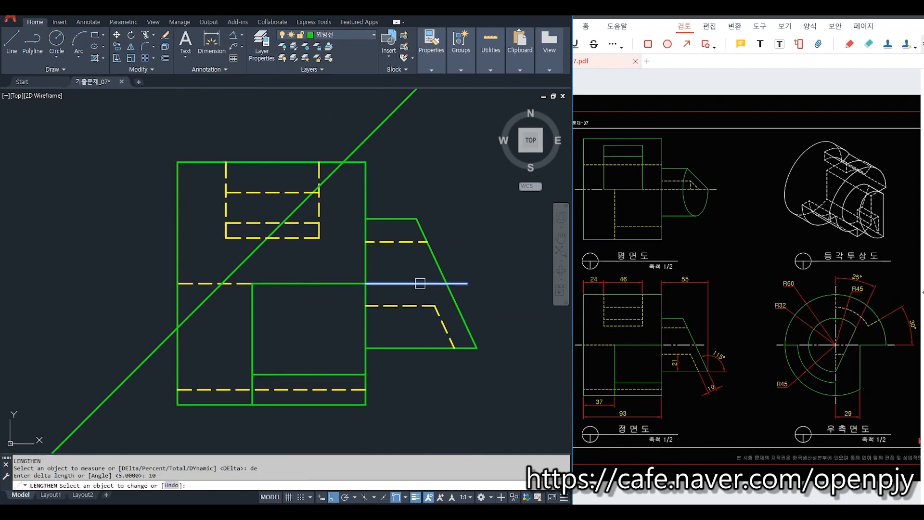
pyautogui.press('Escape')
# Draw a 10 mm horizontal line outward from the middle of the front view's left edge.
pyautogui.moveTo(243, 310); pyautogui.dragTo(352, 308, button='middle')
pyautogui.write('l')
pyautogui.press('Return')
pyautogui.click(285, 283)
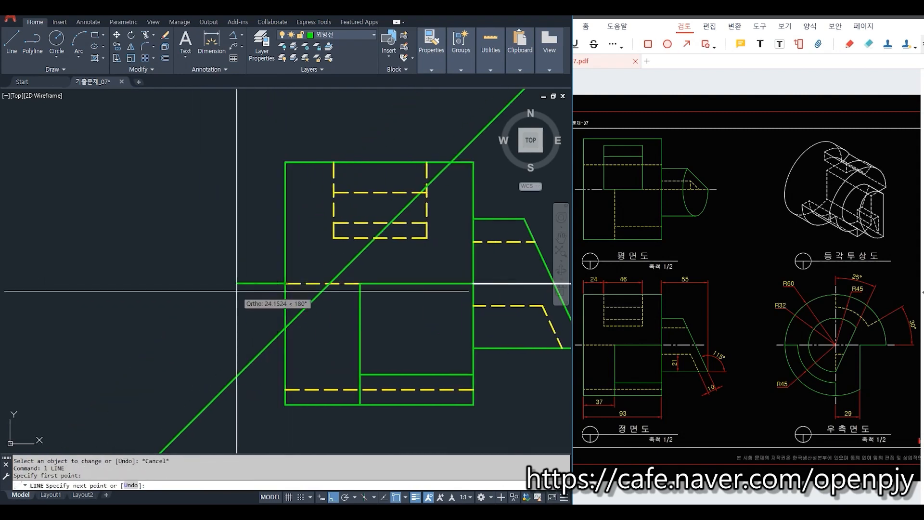
pyautogui.press('Escape')
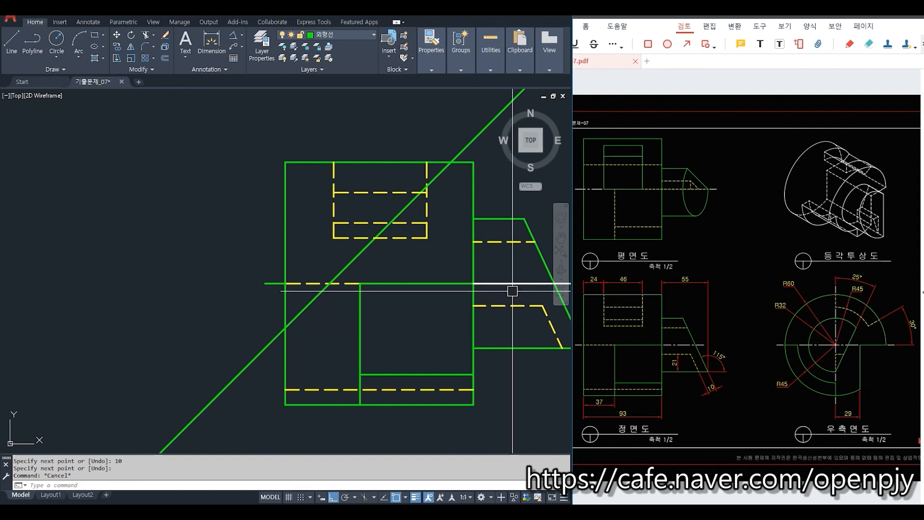
# Match the short line left of the front view to the boss's centreline.
pyautogui.write('ma')
pyautogui.press('Return')
pyautogui.click(279, 283)
pyautogui.press('Escape')
pyautogui.moveTo(478, 347); pyautogui.dragTo(396, 335, button='middle')
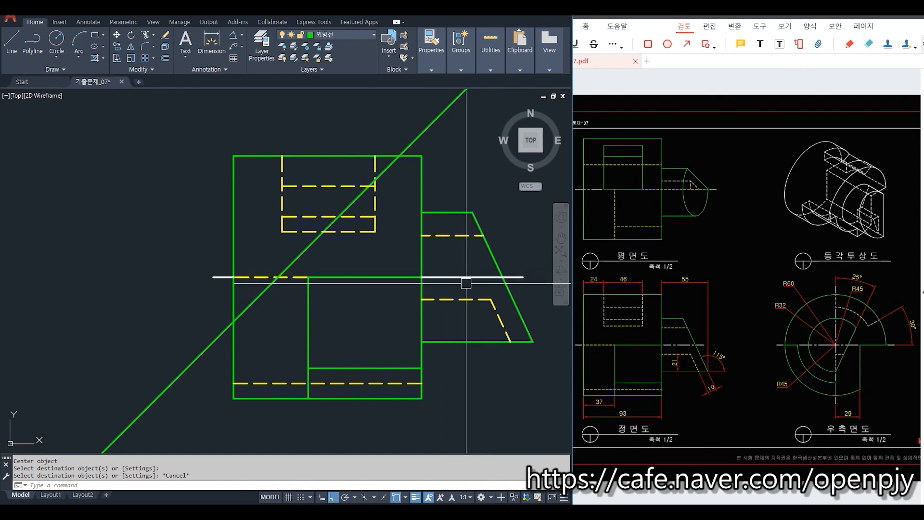
pyautogui.scroll(-2, 470, 282)
pyautogui.moveTo(493, 293); pyautogui.dragTo(413, 302, button='middle')
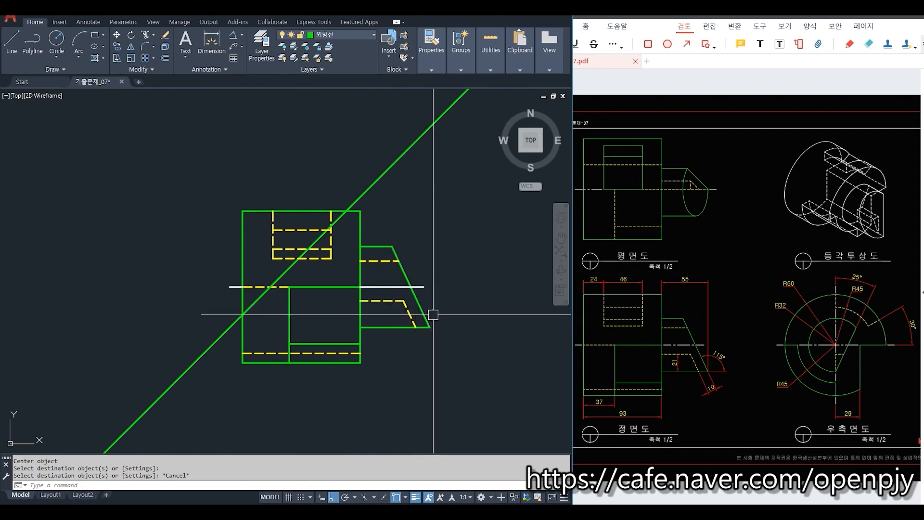
# Draw a short horizontal line outward from the left end of the outer circle in the right-side view.
pyautogui.moveTo(452, 320); pyautogui.dragTo(243, 331, button='middle')
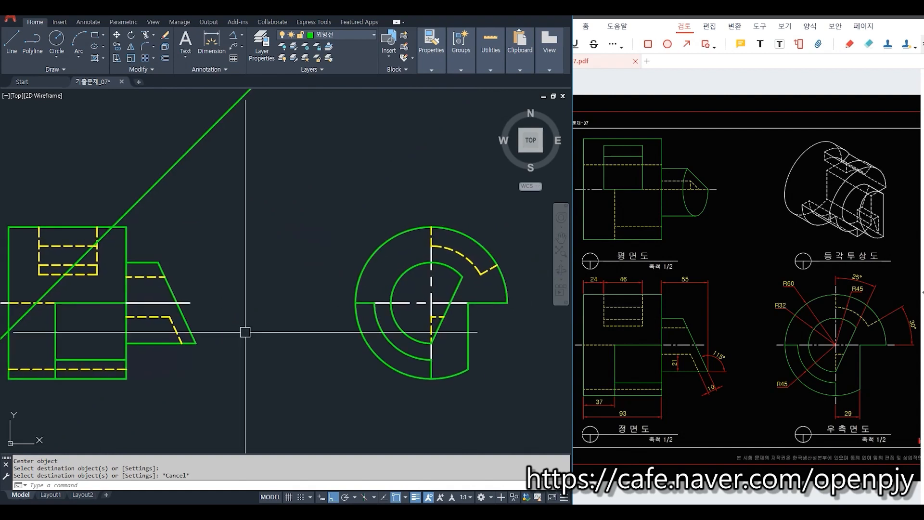
pyautogui.scroll(2, 380, 319)
pyautogui.write('l')
pyautogui.press('Return')
pyautogui.click(341, 293)
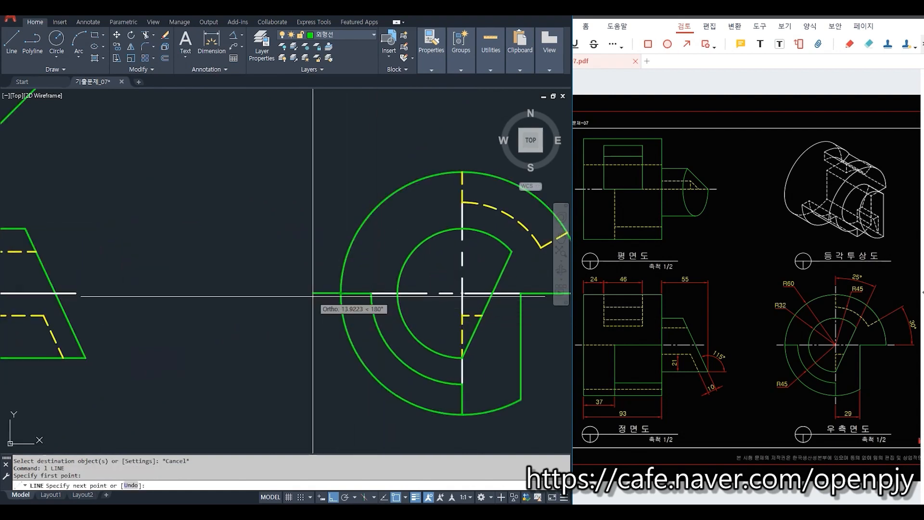
pyautogui.press('Return')
# Draw a short vertical line downward from the bottom of the outer circle in the right-side view.
pyautogui.press('Return')
pyautogui.moveTo(394, 369); pyautogui.dragTo(345, 283, button='middle')
pyautogui.scroll(4, 432, 289)
pyautogui.click(432, 289)
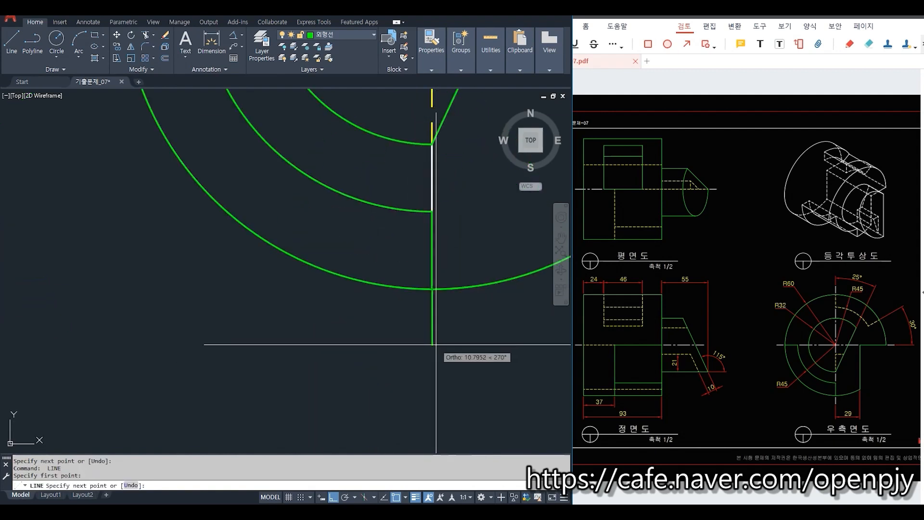
pyautogui.scroll(-5, 437, 345)
pyautogui.press('Return')
# Draw a short horizontal line outward from the right end of the outer arc in the right-side view.
pyautogui.scroll(5, 380, 246)
pyautogui.press('Return')
pyautogui.click(286, 256)
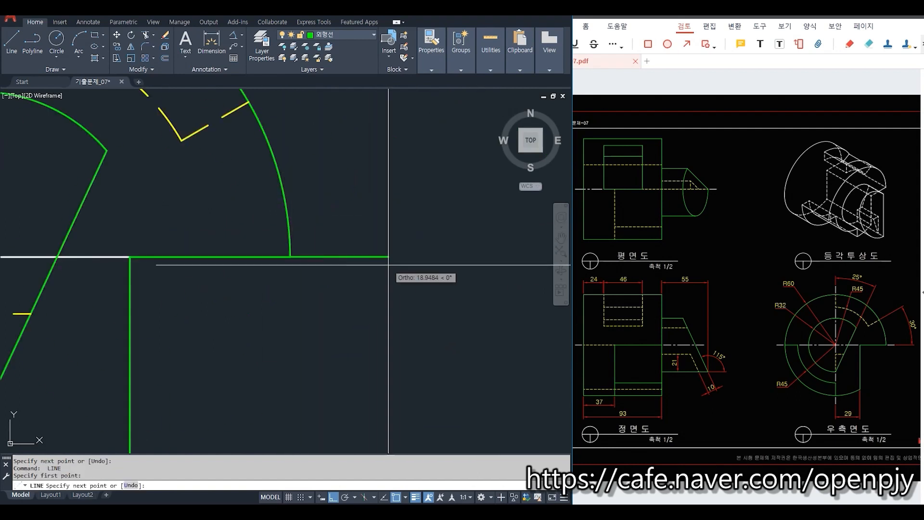
pyautogui.press('Return')
pyautogui.scroll(-2, 388, 265)
# Match the short extension lines around the right-side view to its horizontal centreline.
pyautogui.click(206, 268)
pyautogui.moveTo(336, 355); pyautogui.dragTo(488, 312, button='middle')
pyautogui.write('ma')
pyautogui.press('Return')
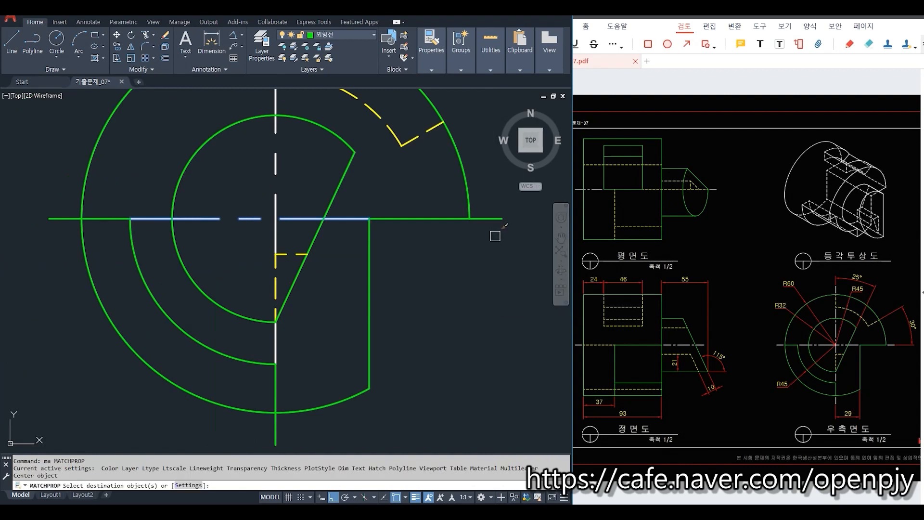
pyautogui.moveTo(403, 326)
pyautogui.mouseDown(button='middle')
pyautogui.moveTo(442, 276)
pyautogui.moveTo(470, 290)
pyautogui.moveTo(463, 347)
pyautogui.mouseUp(button='middle')
pyautogui.click(97, 170)
pyautogui.press('Escape')
# Copy the lower vertical centreline extension to the top of the outer circle in the right-side view.
pyautogui.scroll(-2, 461, 307)
pyautogui.write('l')
pyautogui.press('Escape')
pyautogui.moveTo(375, 446); pyautogui.dragTo(394, 394, button='middle')
pyautogui.write('co')
pyautogui.press('Return')
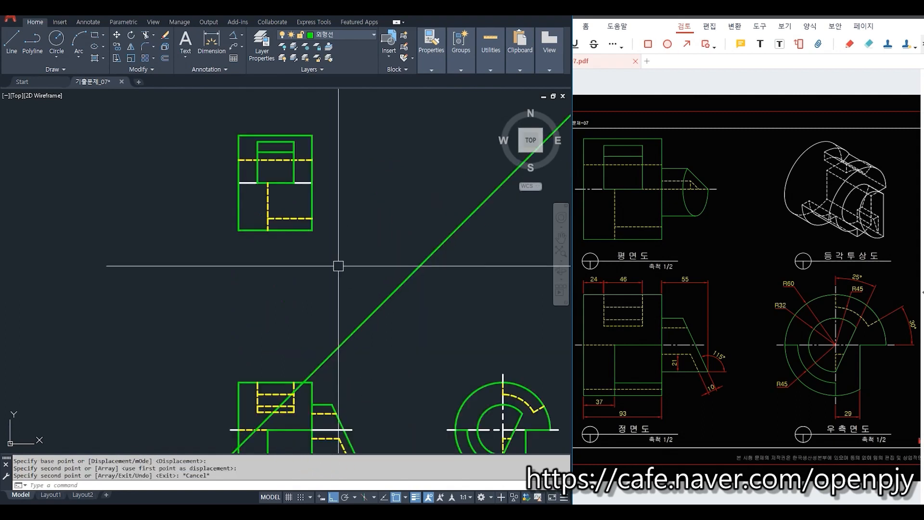
# Project a vertical ray upward from the lower tip of the boss's slanted edge in the front view.
pyautogui.moveTo(412, 305); pyautogui.dragTo(369, 237, button='middle')
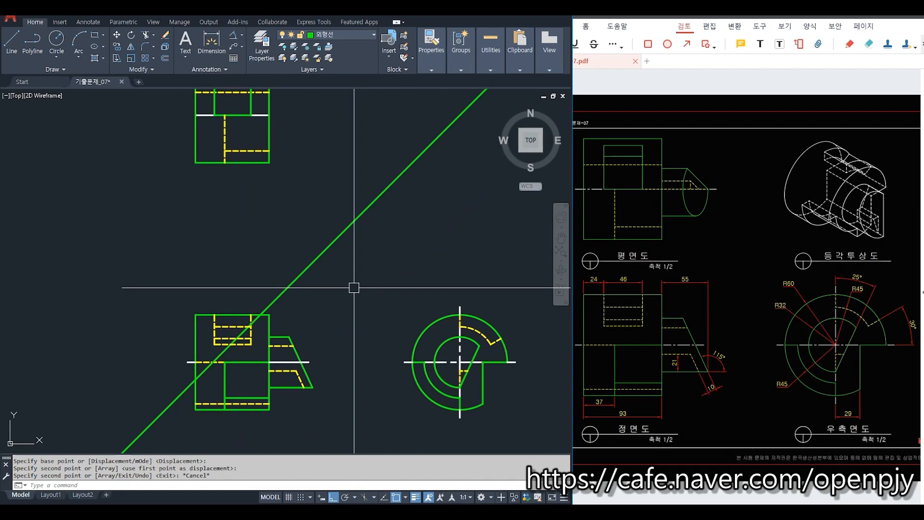
pyautogui.write('ra')
pyautogui.press('Return')
pyautogui.click(313, 387)
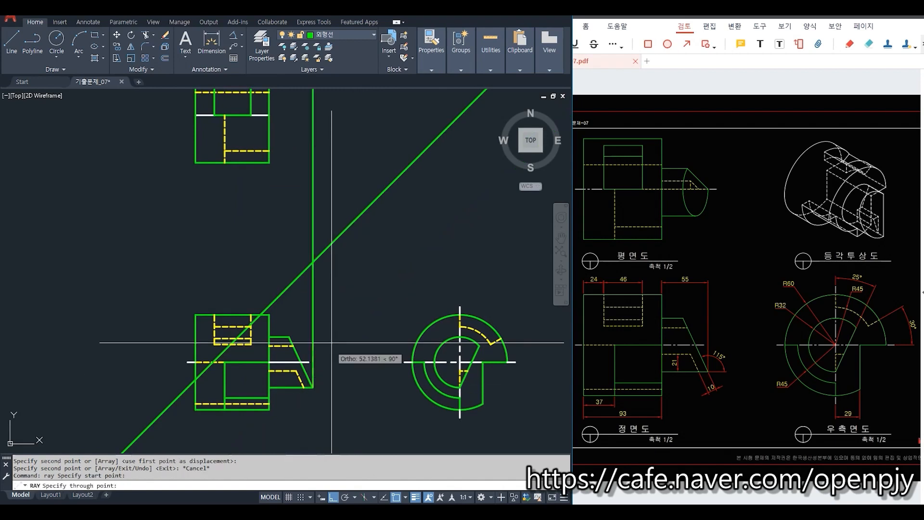
pyautogui.click(339, 344)
pyautogui.press('space')
# Project vertical rays upward from the slanted edge's upper end and from its intersection with the front view's centreline.
pyautogui.scroll(3, 286, 335)
pyautogui.press('space')
pyautogui.click(294, 339)
pyautogui.click(323, 403)
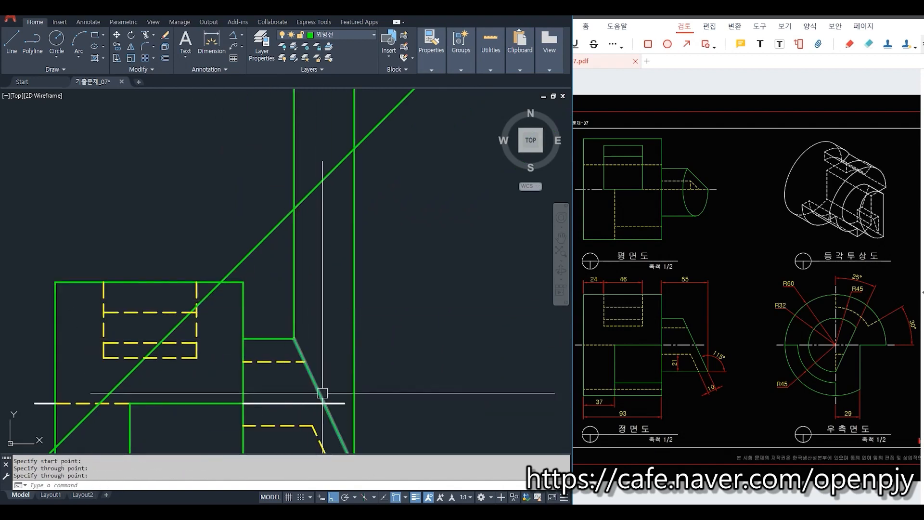
pyautogui.press('space')
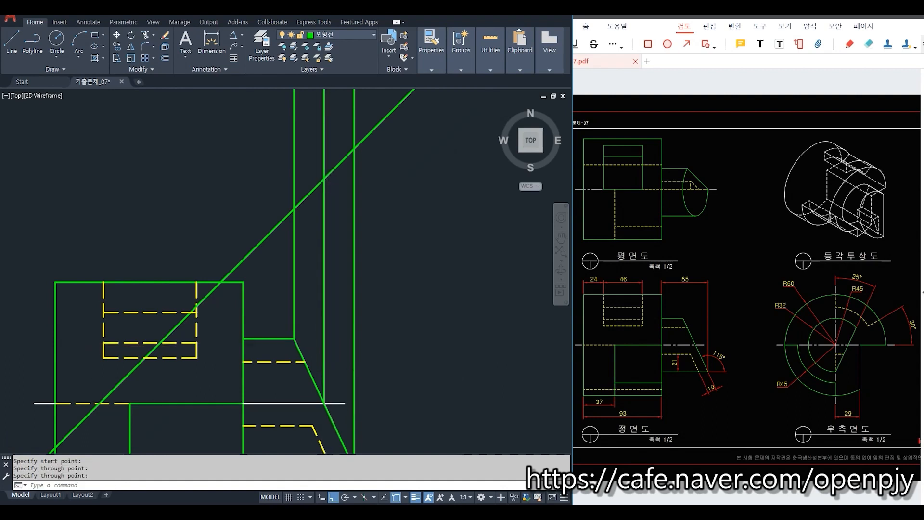
# Match the middle vertical ray to the front view's boss centreline.
pyautogui.scroll(-2, 449, 373)
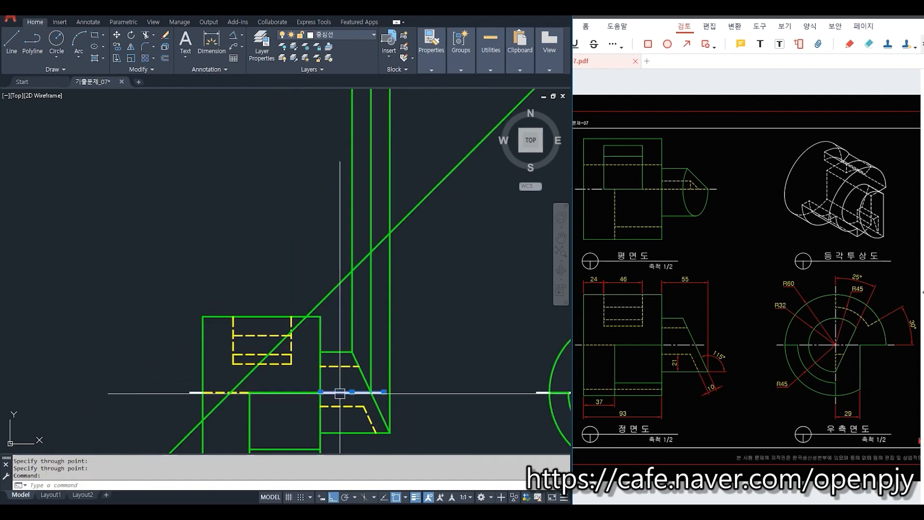
pyautogui.write('ma')
pyautogui.press('space')
pyautogui.click(371, 320)
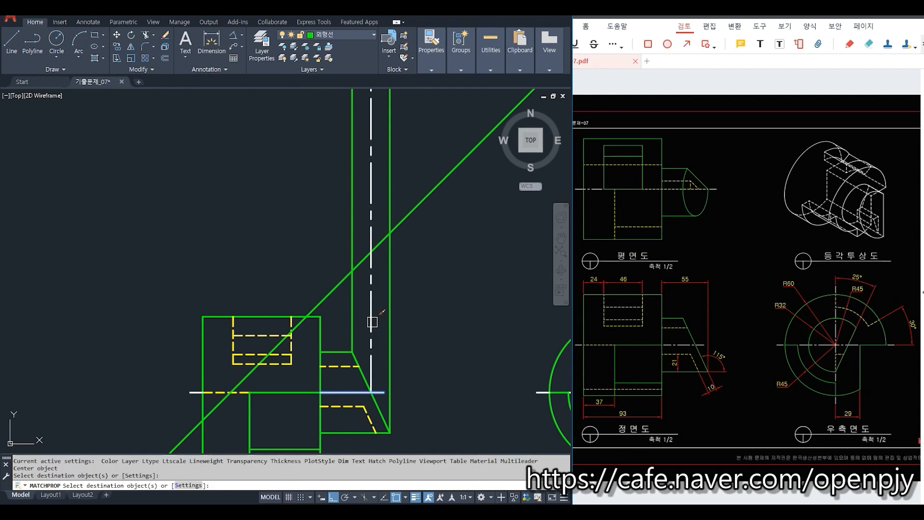
pyautogui.press('Escape')
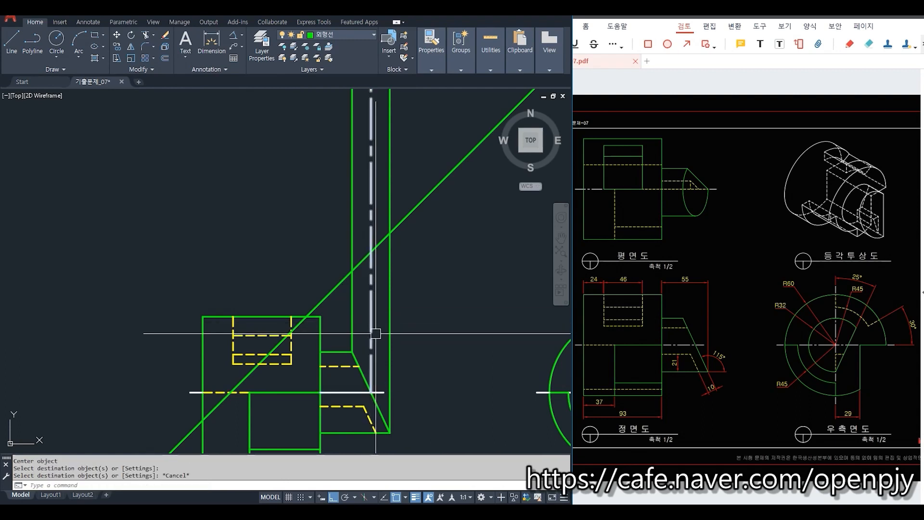
# Project a vertical ray upward from the left end of the R32 arc in the right-side view.
pyautogui.moveTo(554, 367); pyautogui.dragTo(361, 302, button='middle')
pyautogui.write('ray')
pyautogui.press('space')
pyautogui.click(391, 327)
pyautogui.click(379, 169)
pyautogui.press('space')
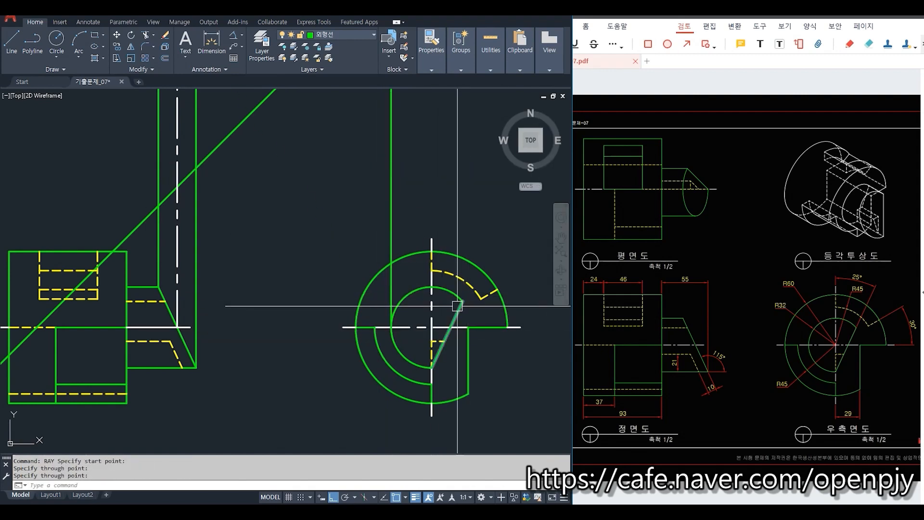
# Project a horizontal ray across the top view from where the R32 ray meets the 45° projection line.
pyautogui.scroll(-5, 461, 306)
pyautogui.scroll(5, 469, 289)
pyautogui.moveTo(478, 326)
pyautogui.mouseDown(button='middle')
pyautogui.moveTo(498, 354)
pyautogui.moveTo(493, 306)
pyautogui.mouseUp(button='middle')
pyautogui.scroll(4, 346, 240)
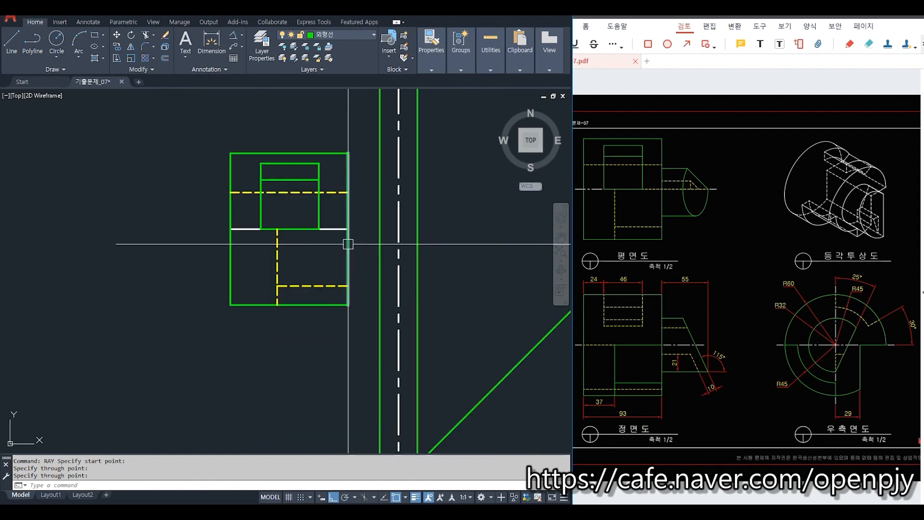
pyautogui.scroll(-2, 442, 268)
pyautogui.moveTo(535, 380); pyautogui.dragTo(458, 301, button='middle')
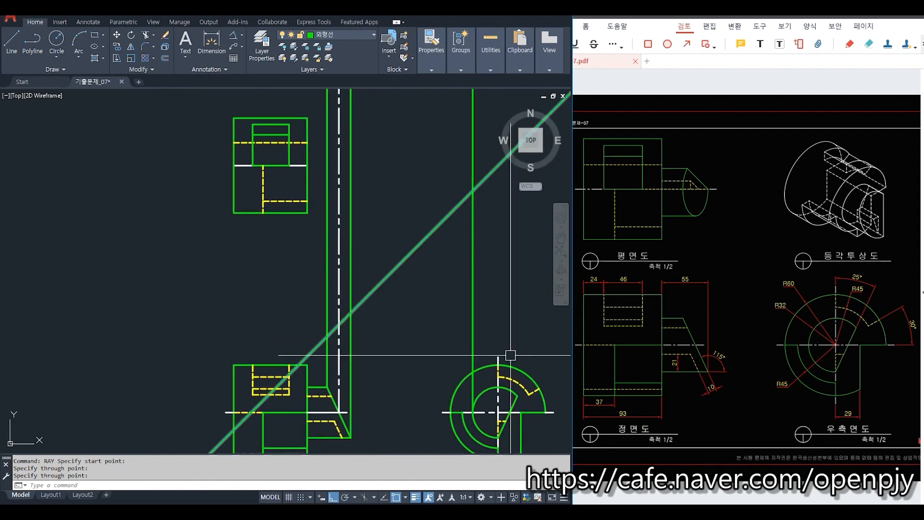
pyautogui.press('space')
pyautogui.click(473, 192)
pyautogui.scroll(-2, 473, 192)
pyautogui.moveTo(473, 191)
pyautogui.mouseDown(button='middle')
pyautogui.moveTo(449, 260)
pyautogui.moveTo(398, 268)
pyautogui.mouseUp(button='middle')
pyautogui.click(397, 274)
pyautogui.press('space')
# Extend the top view's horizontal centreline to the vertical ray projected from the boss's tip.
pyautogui.scroll(6, 356, 267)
pyautogui.scroll(-2, 429, 253)
pyautogui.scroll(2, 339, 243)
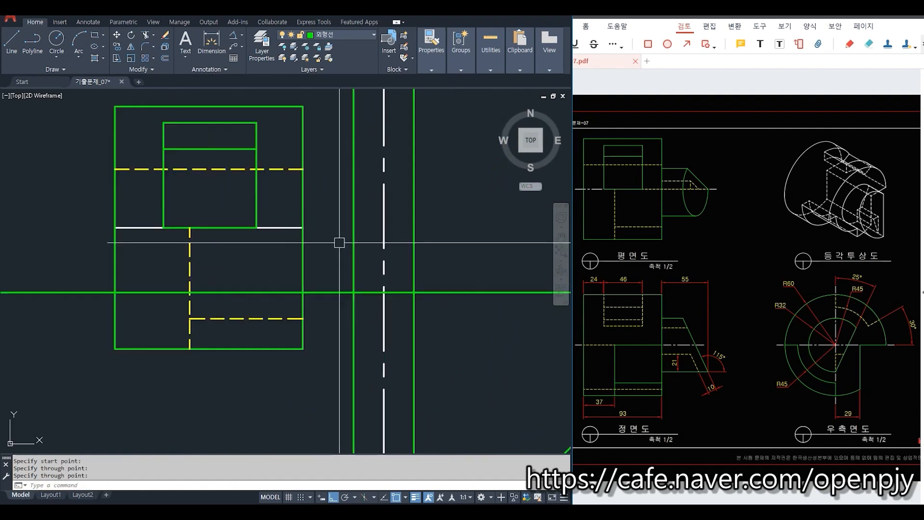
pyautogui.write('ex')
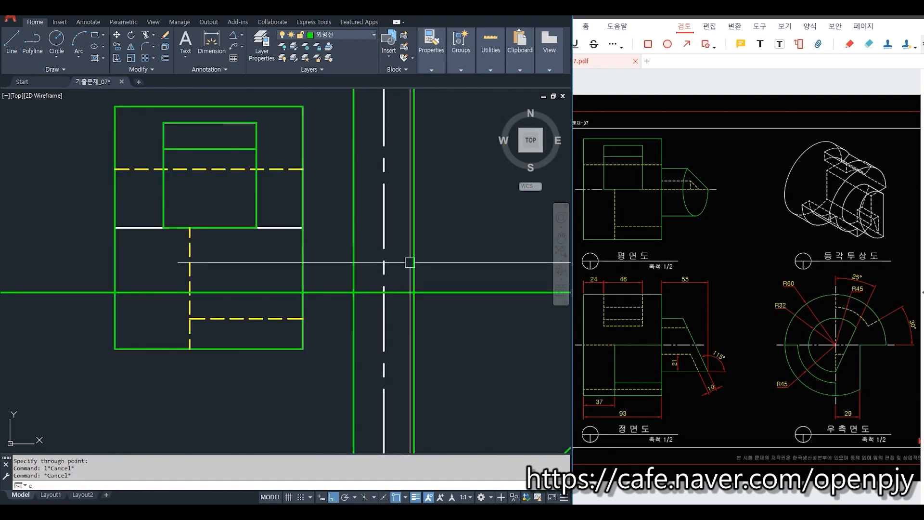
pyautogui.press('space')
pyautogui.click(424, 226)
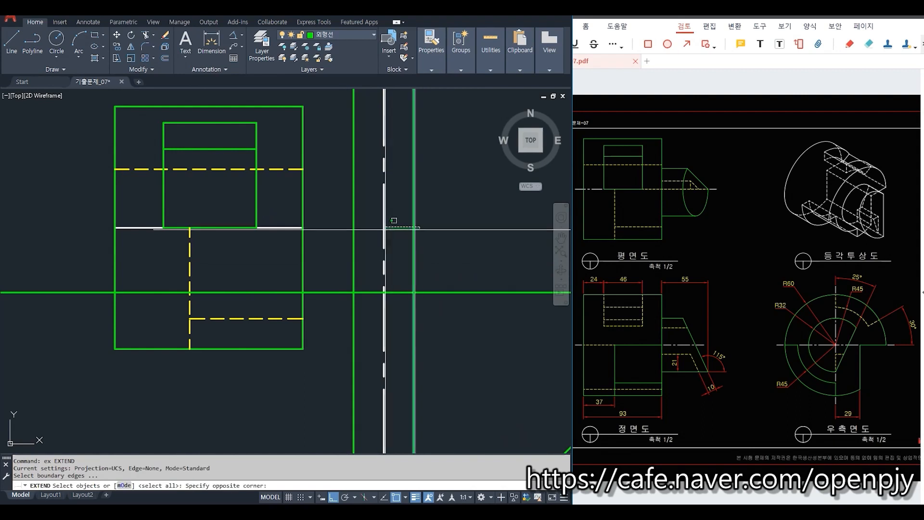
pyautogui.click(396, 224)
pyautogui.click(286, 226)
pyautogui.press('Escape')
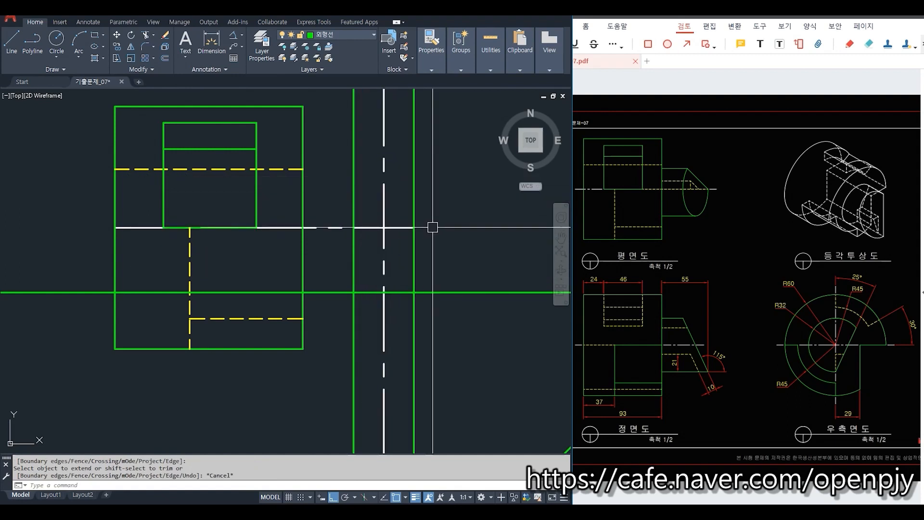
# Draw an ellipse for the boss's slanted face in the top view, centred on the crossing centrelines and bounded by the outer vertical and horizontal rays.
pyautogui.write('l')
pyautogui.press('Return')
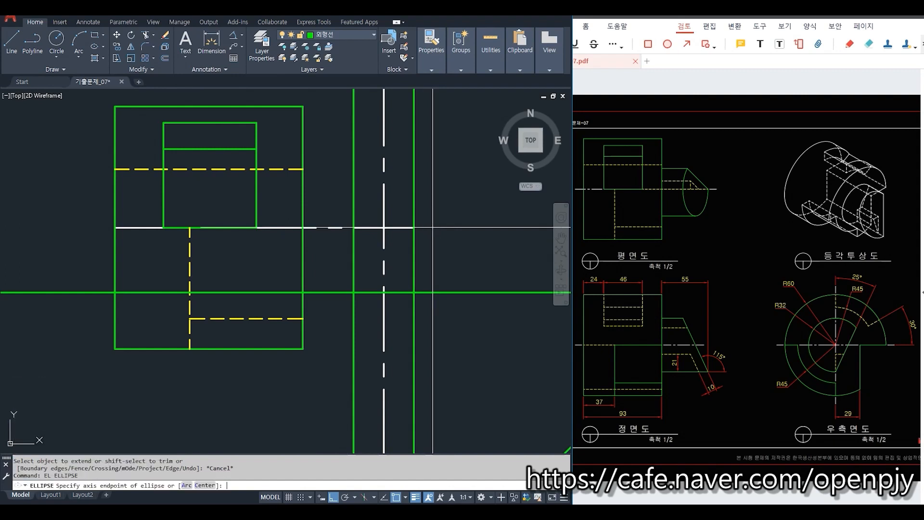
pyautogui.write('c')
pyautogui.press('Return')
pyautogui.click(383, 227)
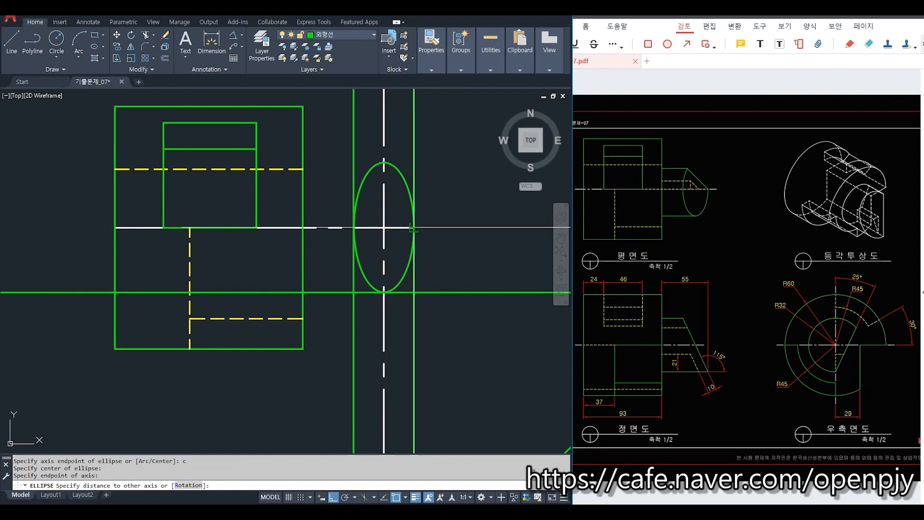
pyautogui.click(354, 228)
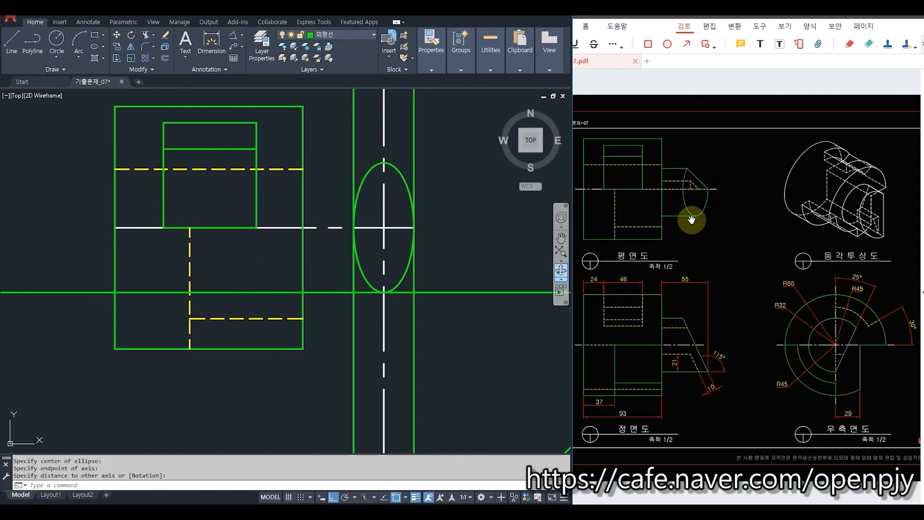
# Trim the horizontal ray to the span between the body's right edge and the ellipse's lowest point in the top view.
pyautogui.write('tr')
pyautogui.press('Return')
pyautogui.click(381, 282)
pyautogui.press('Return')
pyautogui.click(451, 292)
pyautogui.press('Escape')
pyautogui.write('tr')
pyautogui.press('Return')
pyautogui.press('Return')
pyautogui.click(283, 291)
pyautogui.press('Escape')
# Delete the two outer vertical rays and the vertical centreline ray through the top view's ellipse.
pyautogui.click(438, 345)
pyautogui.click(400, 324)
pyautogui.click(355, 339)
pyautogui.click(345, 338)
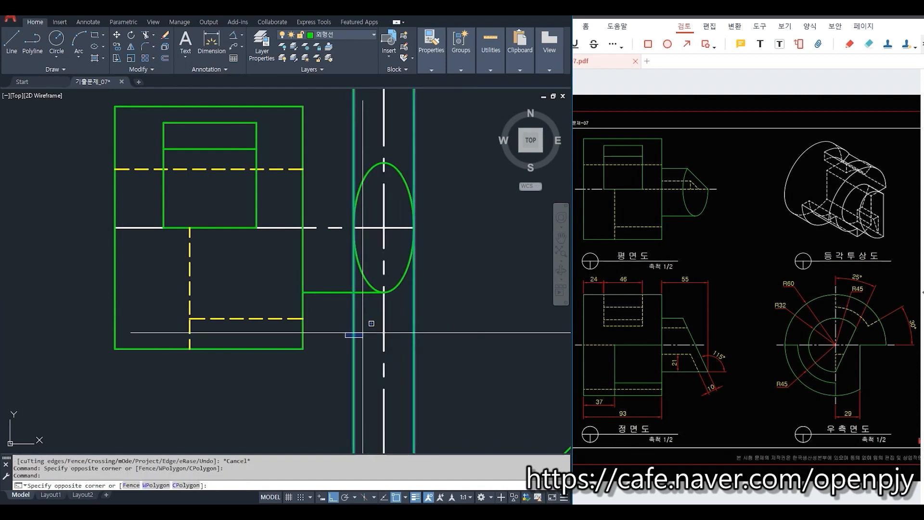
pyautogui.press('Delete')
pyautogui.press('Escape')
pyautogui.write('tr')
pyautogui.press('Return')
pyautogui.press('Escape')
pyautogui.click(384, 197)
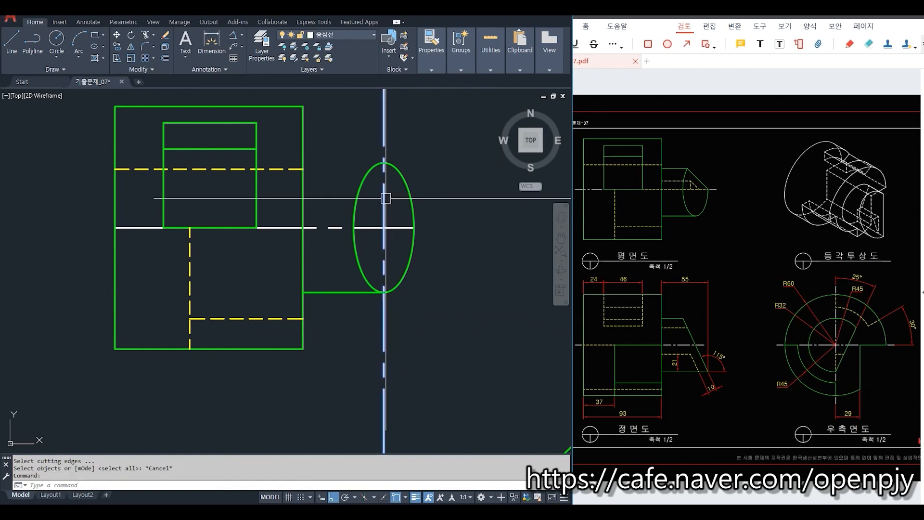
pyautogui.press('Delete')
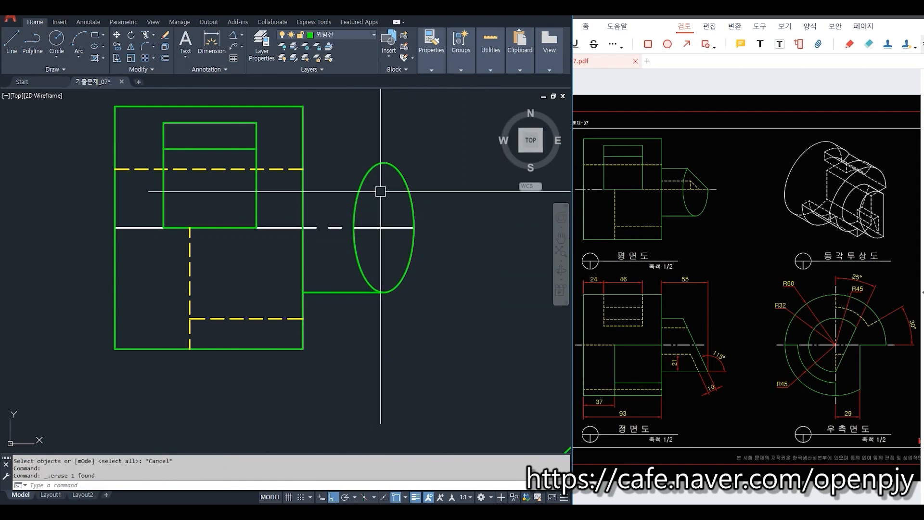
# Delete the vertical R32 projection ray above the right-side view.
pyautogui.press('Escape')
pyautogui.scroll(-2, 421, 268)
pyautogui.scroll(-4, 420, 221)
pyautogui.moveTo(469, 315); pyautogui.dragTo(384, 268, button='middle')
pyautogui.scroll(4, 471, 332)
pyautogui.moveTo(333, 185); pyautogui.dragTo(317, 192)
pyautogui.press('Delete')
pyautogui.scroll(2, 397, 332)
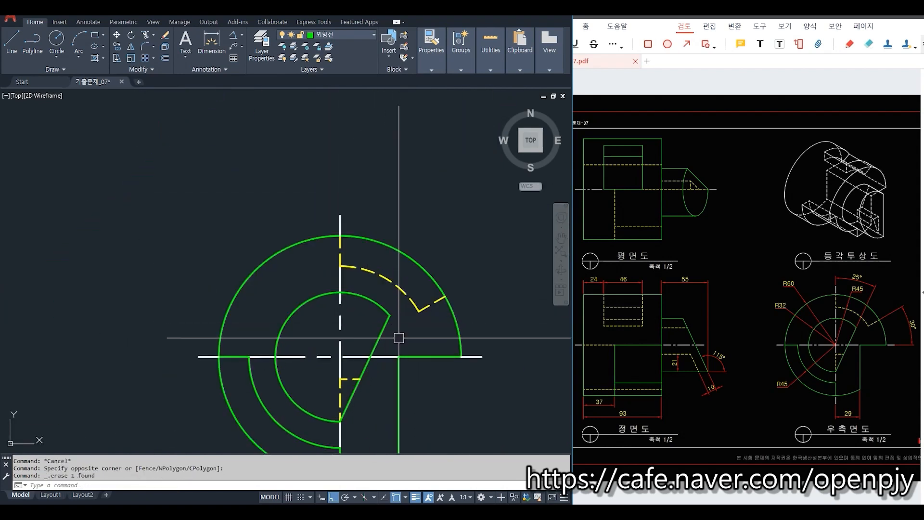
# Project a vertical ray upward from the upper end of the slanted cut in the right-side view.
pyautogui.write('ray Specify start point:')
pyautogui.press('Return')
pyautogui.click(398, 357)
pyautogui.click(398, 182)
pyautogui.scroll(-4, 475, 249)
# Project a horizontal ray across the top view from where the slanted cut's ray meets the 45° projection line.
pyautogui.moveTo(458, 116); pyautogui.dragTo(474, 339, button='middle')
pyautogui.press('Return')
pyautogui.click(455, 260)
pyautogui.click(333, 276)
pyautogui.press('Return')
pyautogui.scroll(2, 269, 271)
pyautogui.scroll(2, 268, 269)
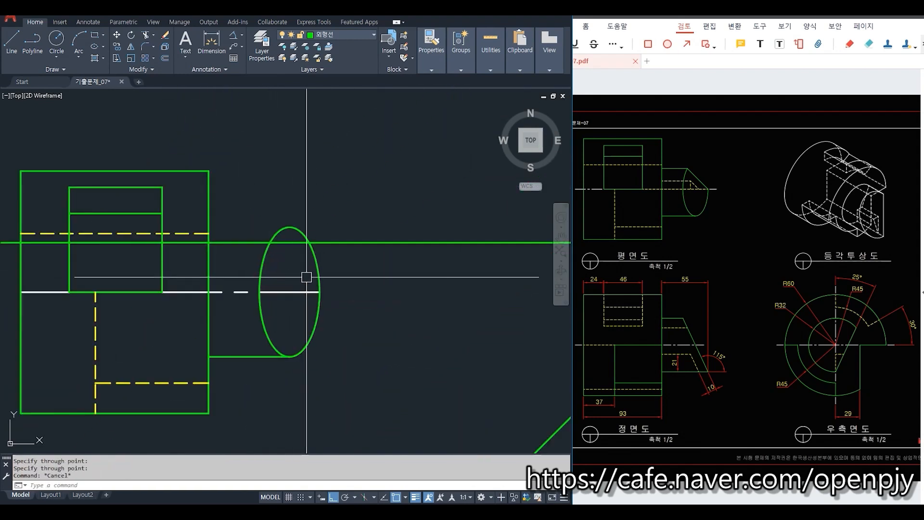
# Trim away the part of the ellipse above the horizontal ray.
pyautogui.write('tr')
pyautogui.press('Return')
pyautogui.click(291, 243)
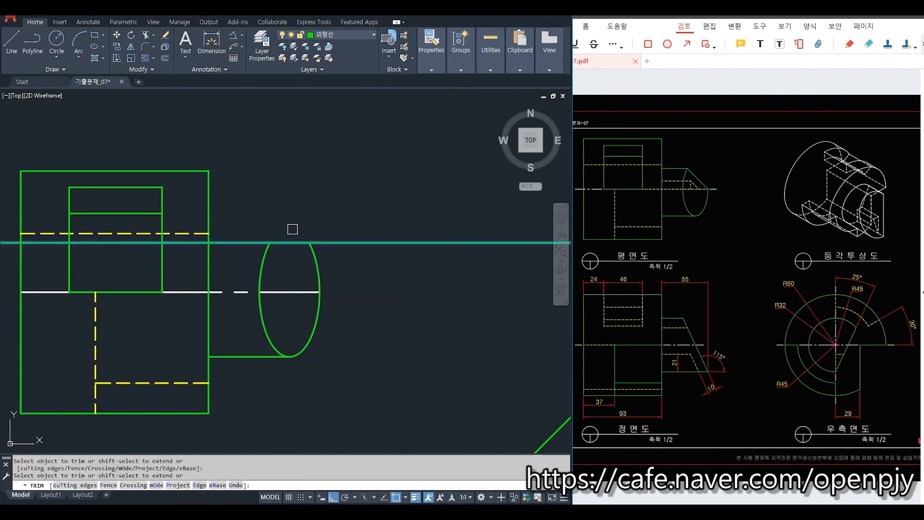
pyautogui.press('Escape')
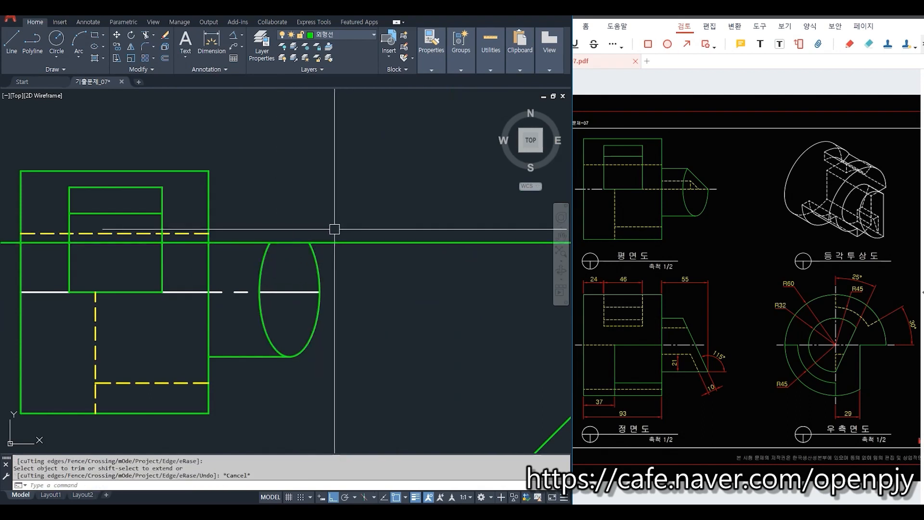
# Trim the horizontal ray to the span between the body's right edge and the far side of the ellipse.
pyautogui.write('tr')
pyautogui.press('Return')
pyautogui.click(310, 257)
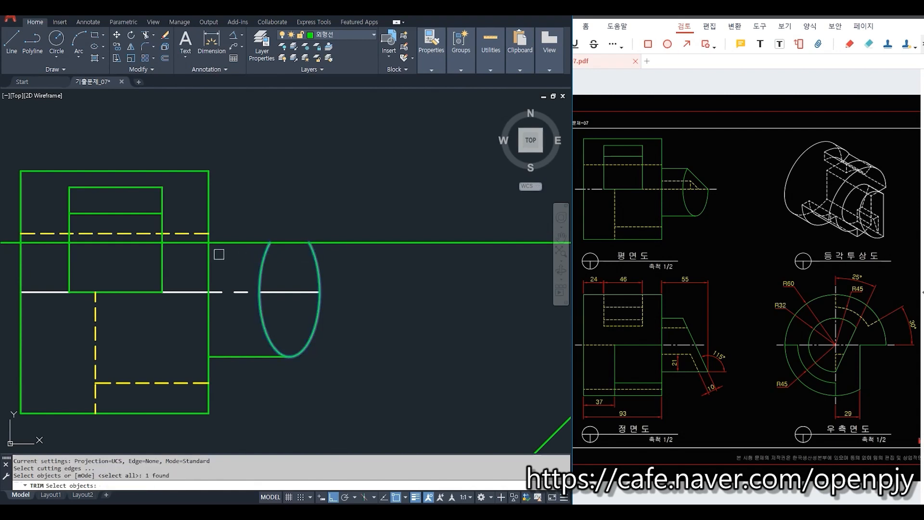
pyautogui.press('Return')
pyautogui.click(186, 246)
pyautogui.click(347, 245)
pyautogui.press('Escape')
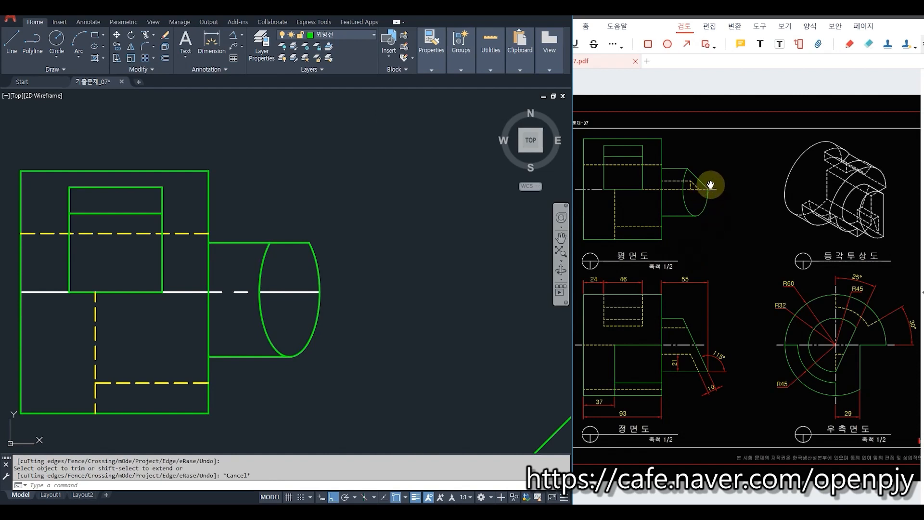
# Draw a slanted line from the boss's tip on the centreline to the ellipse's upper near end.
pyautogui.write('l')
pyautogui.press('Return')
pyautogui.click(290, 291)
pyautogui.click(271, 245)
pyautogui.press('Return')
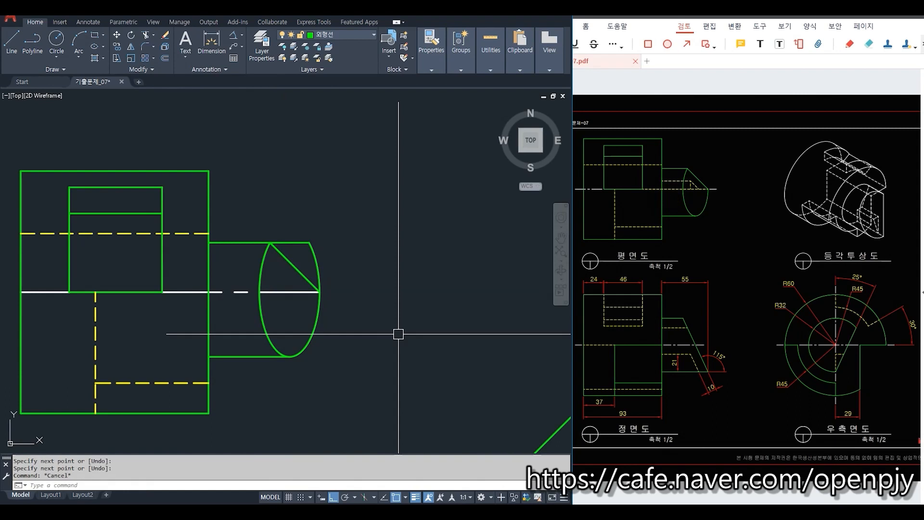
# Trim away the ellipse arc and the horizontal segment lying outside the boss's slanted line.
pyautogui.write('tr')
pyautogui.press('Return')
pyautogui.press('Return')
pyautogui.click(330, 259)
pyautogui.click(305, 217)
pyautogui.press('Escape')
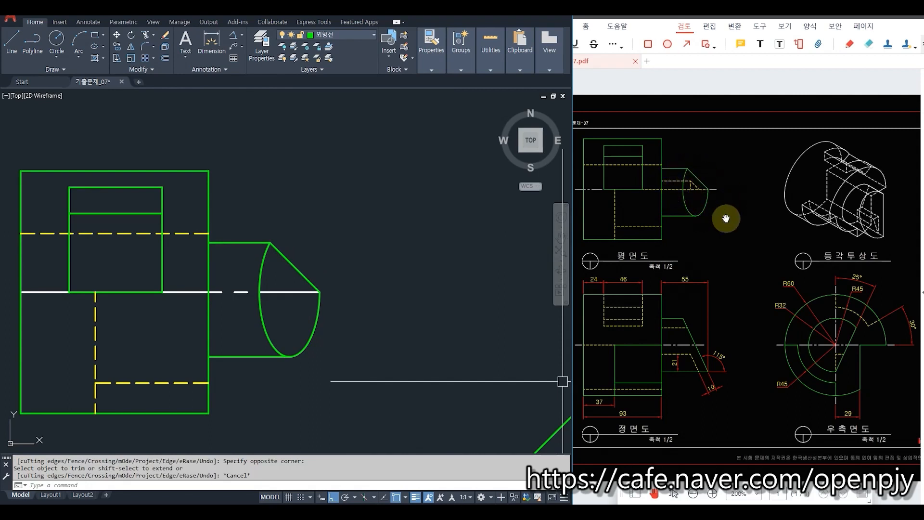
# Match the top view's centreline segment through the boss to the body's hidden line.
pyautogui.click(191, 235)
pyautogui.write('ma')
pyautogui.press('Return')
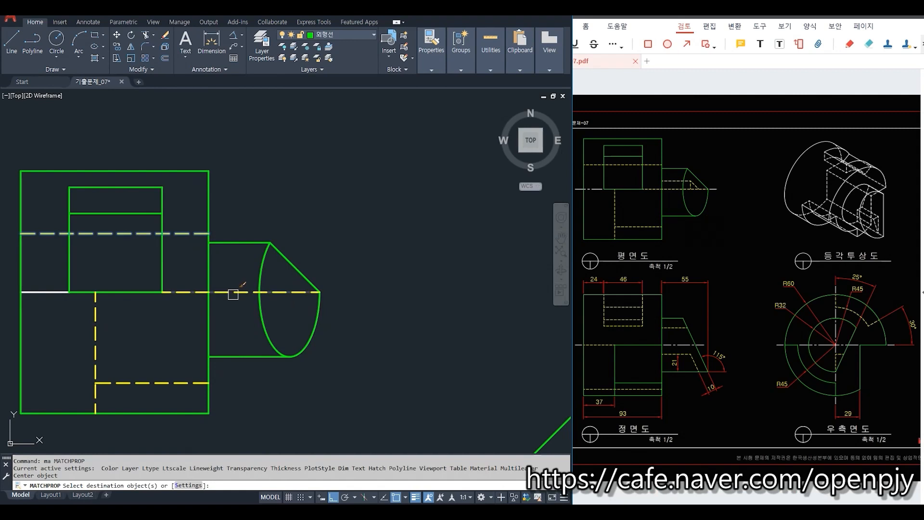
pyautogui.press('Escape')
# Delete the vertical ray projected from the slanted cut in the right-side view.
pyautogui.scroll(-5, 357, 326)
pyautogui.scroll(5, 392, 372)
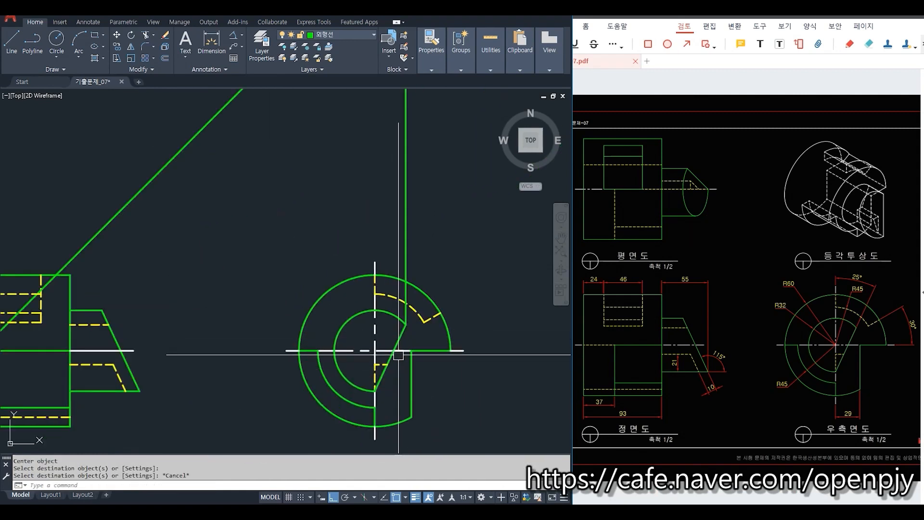
pyautogui.scroll(-2, 440, 324)
pyautogui.click(439, 228)
pyautogui.click(406, 214)
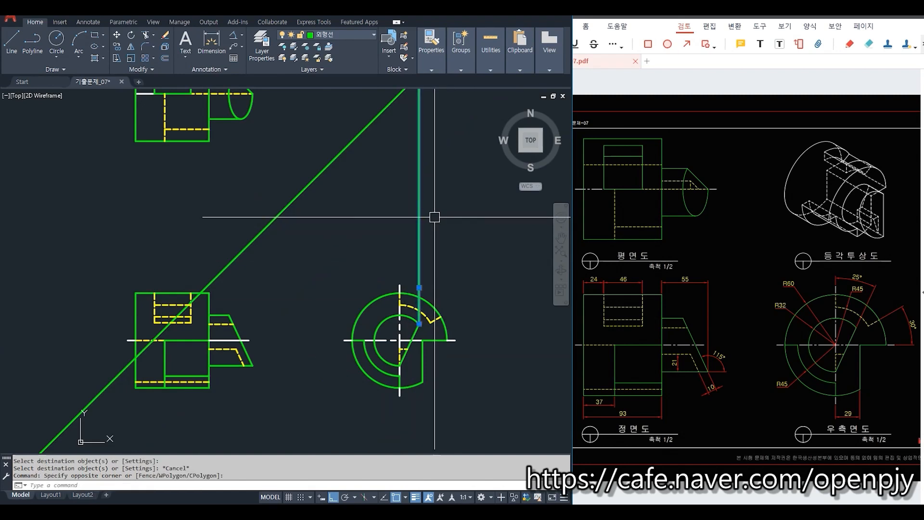
pyautogui.press('Delete')
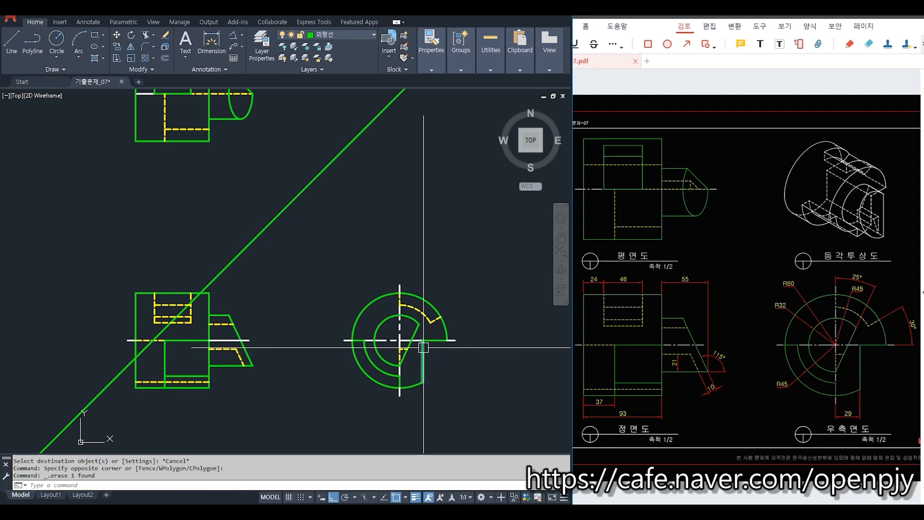
pyautogui.moveTo(460, 289)
pyautogui.mouseDown(button='middle')
pyautogui.moveTo(470, 371)
pyautogui.moveTo(477, 341)
pyautogui.mouseUp(button='middle')
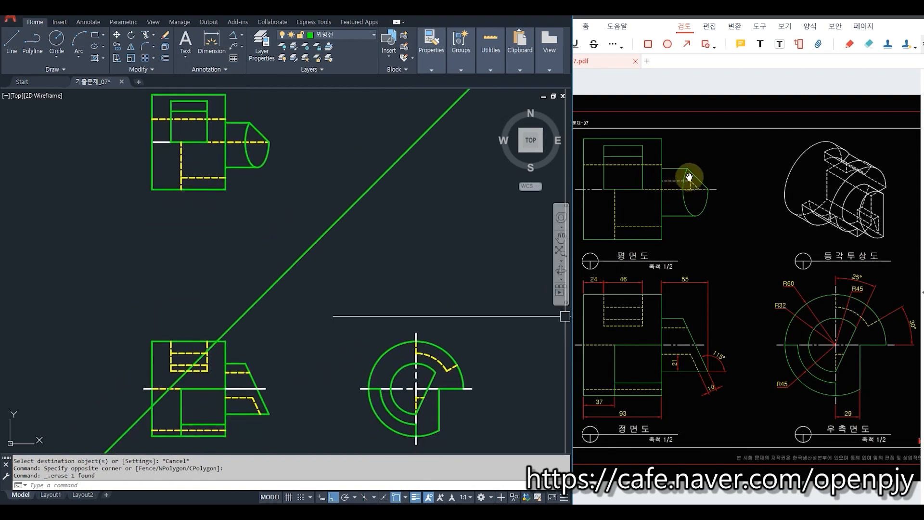
# Project a vertical ray upward from the outer end of the short horizontal hidden line in the right-side view.
pyautogui.scroll(5, 416, 412)
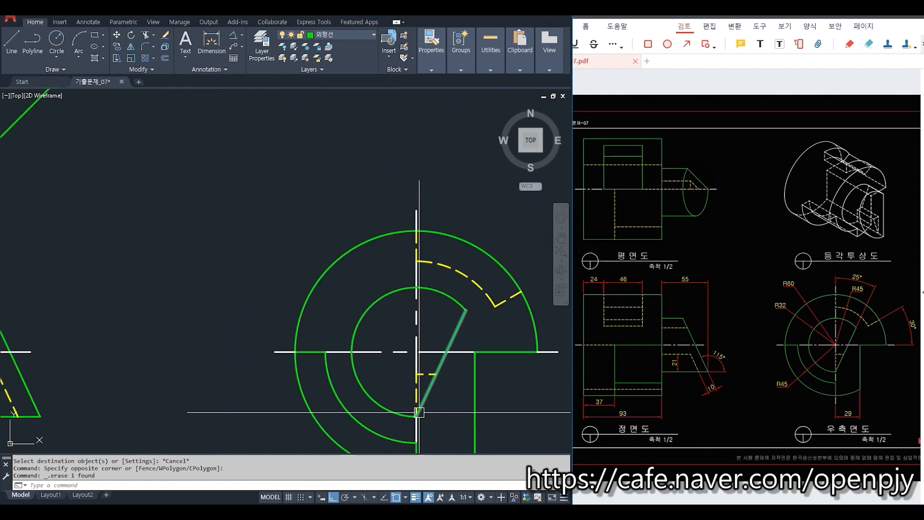
pyautogui.write('y')
pyautogui.press('Return')
pyautogui.scroll(4, 448, 391)
pyautogui.click(414, 348)
pyautogui.click(436, 235)
pyautogui.press('Return')
# Project a horizontal ray across the top view from where the hidden line's ray meets the 45° projection line.
pyautogui.scroll(-5, 436, 235)
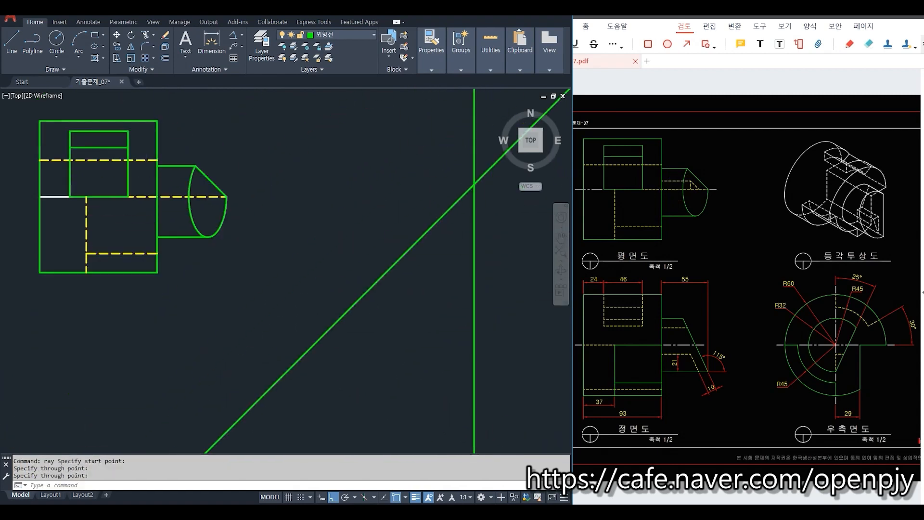
pyautogui.click(418, 188)
pyautogui.scroll(-5, 380, 213)
# Project vertical rays upward from both ends of the slanted hidden line in the front view's boss.
pyautogui.scroll(3, 349, 259)
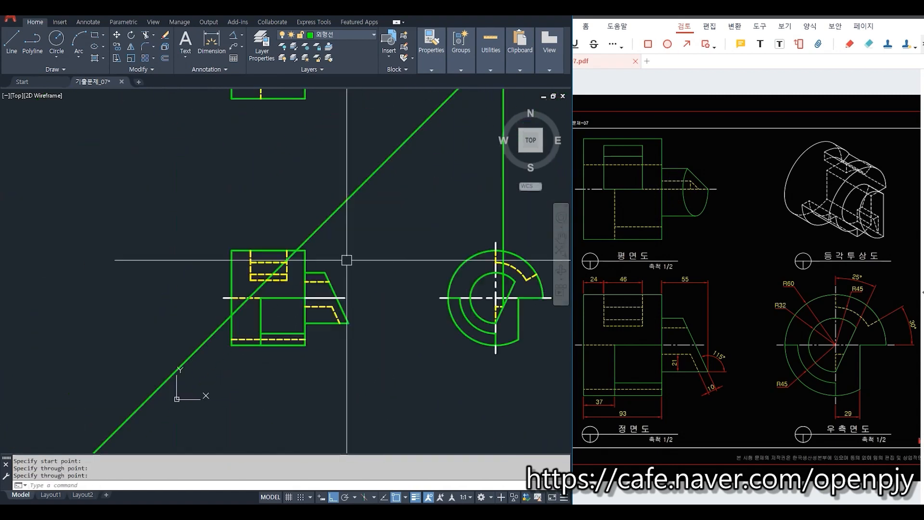
pyautogui.scroll(5, 337, 308)
pyautogui.press('Return')
pyautogui.click(361, 186)
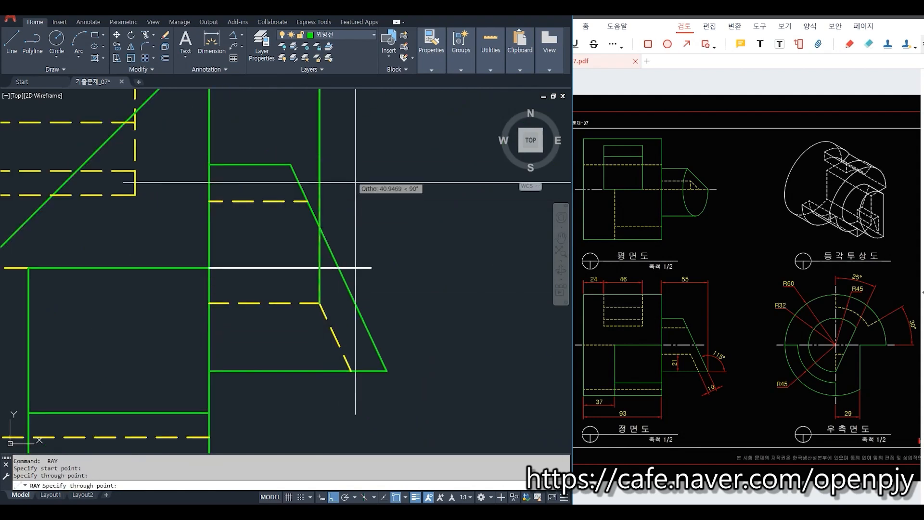
pyautogui.press('Return')
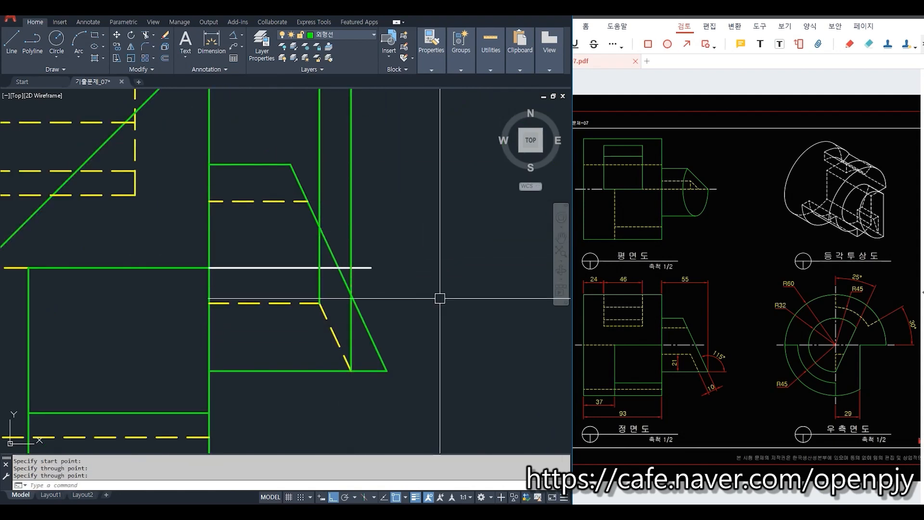
# Draw a slanted line inside the top view's boss between the ray intersections on the centreline and the horizontal ray.
pyautogui.scroll(-3, 427, 243)
pyautogui.scroll(5, 418, 243)
pyautogui.moveTo(419, 243); pyautogui.dragTo(427, 300, button='middle')
pyautogui.write('l')
pyautogui.press('Return')
pyautogui.click(448, 282)
pyautogui.click(397, 282)
pyautogui.press('Return')
pyautogui.press('Escape')
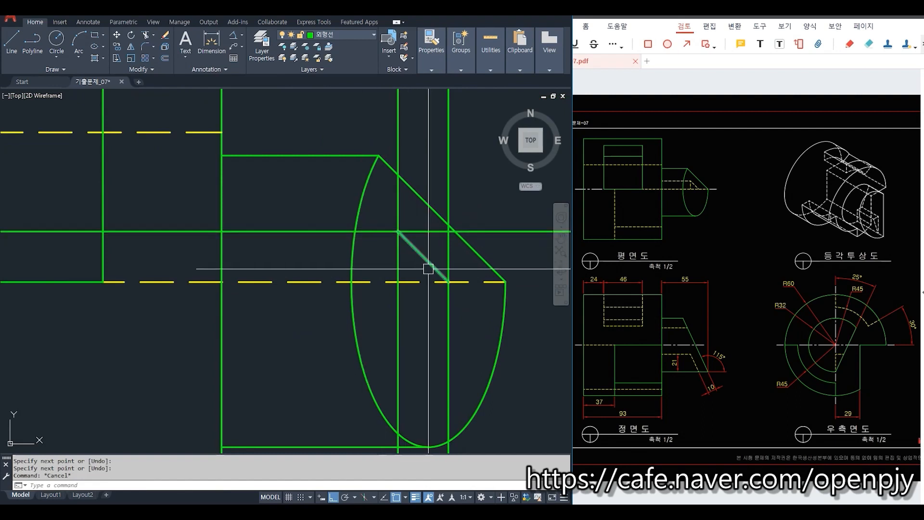
# Fillet the inner slanted line and the horizontal ray into a sharp corner.
pyautogui.write('f')
pyautogui.press('Return')
pyautogui.click(414, 249)
pyautogui.click(381, 231)
pyautogui.press('Return')
pyautogui.press('Escape')
# Delete the two vertical projection rays running through the top view's boss.
pyautogui.moveTo(454, 179); pyautogui.dragTo(431, 240, button='middle')
pyautogui.click(440, 171)
pyautogui.click(360, 149)
pyautogui.press('Delete')
# Draw a vertical line from the inner slanted line's upper corner down to the boss's centreline.
pyautogui.write('l')
pyautogui.press('Return')
pyautogui.click(371, 294)
pyautogui.click(377, 345)
pyautogui.press('Return')
# Match the inner slanted, vertical and horizontal lines of the top view's boss to the hidden line.
pyautogui.click(407, 346)
pyautogui.write('ma')
pyautogui.press('Return')
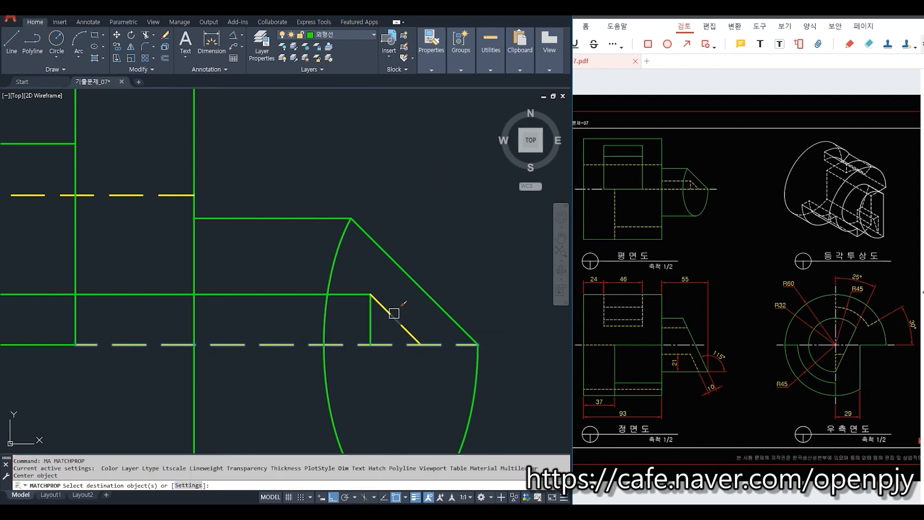
pyautogui.click(393, 314)
pyautogui.click(370, 316)
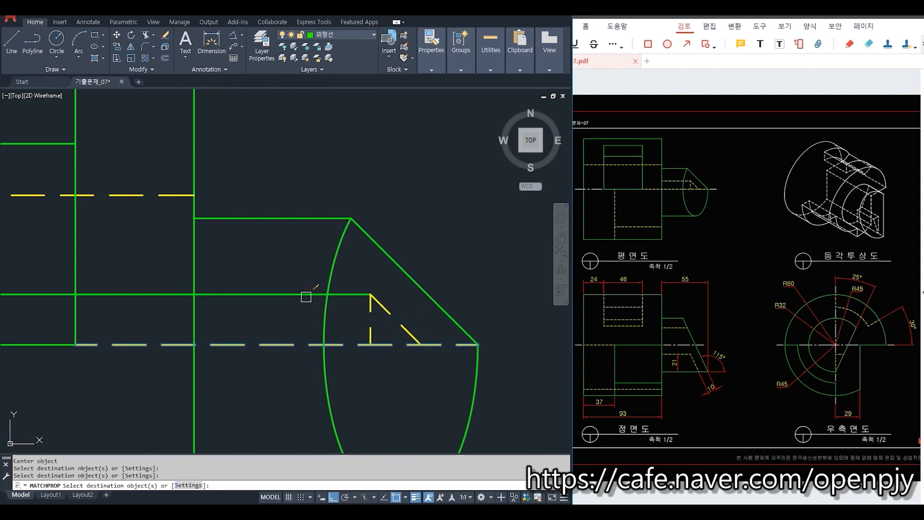
pyautogui.press('Escape')
pyautogui.scroll(-2, 475, 376)
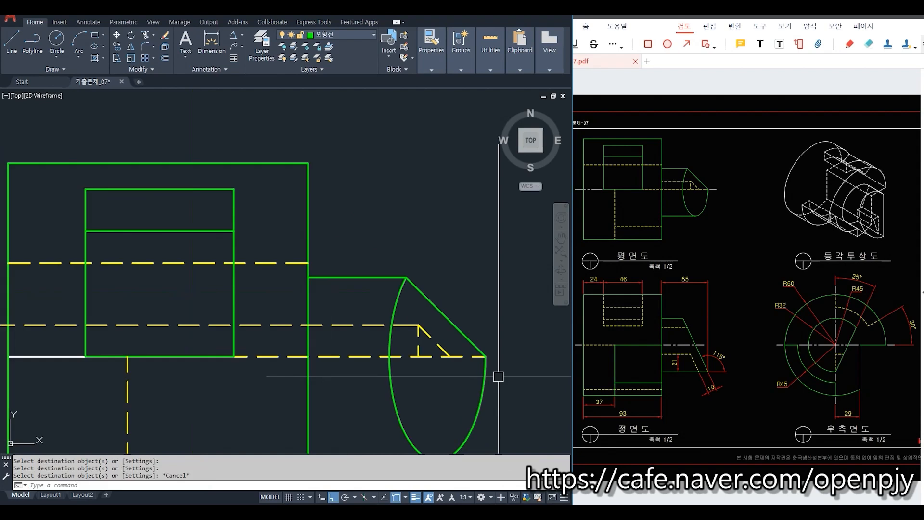
# Trim the boss's horizontal hidden line back to the body's right edge in the top view.
pyautogui.moveTo(382, 385); pyautogui.dragTo(507, 384, button='middle')
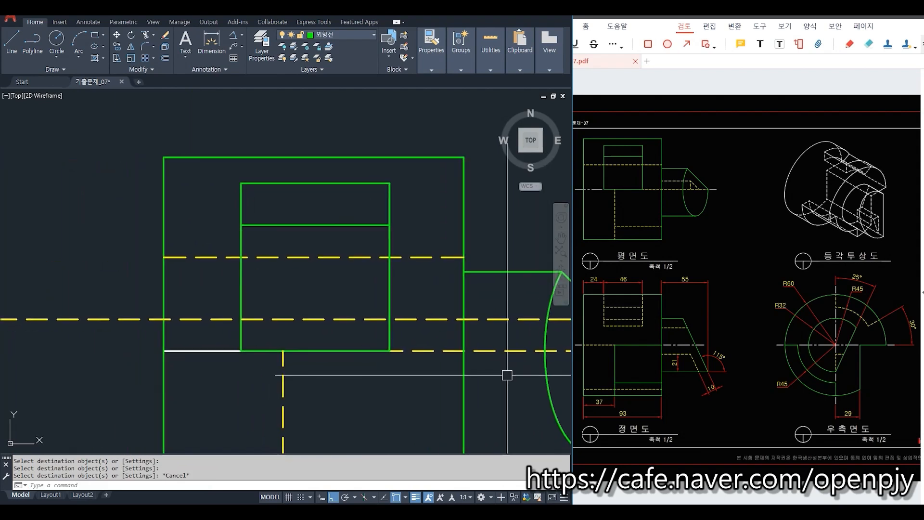
pyautogui.write('tr')
pyautogui.press('space')
pyautogui.click(463, 303)
pyautogui.press('space')
pyautogui.press('Escape')
pyautogui.scroll(-3, 445, 324)
pyautogui.scroll(2, 511, 337)
pyautogui.write('len')
pyautogui.press('space')
pyautogui.write('de')
pyautogui.press('space')
pyautogui.write('1')
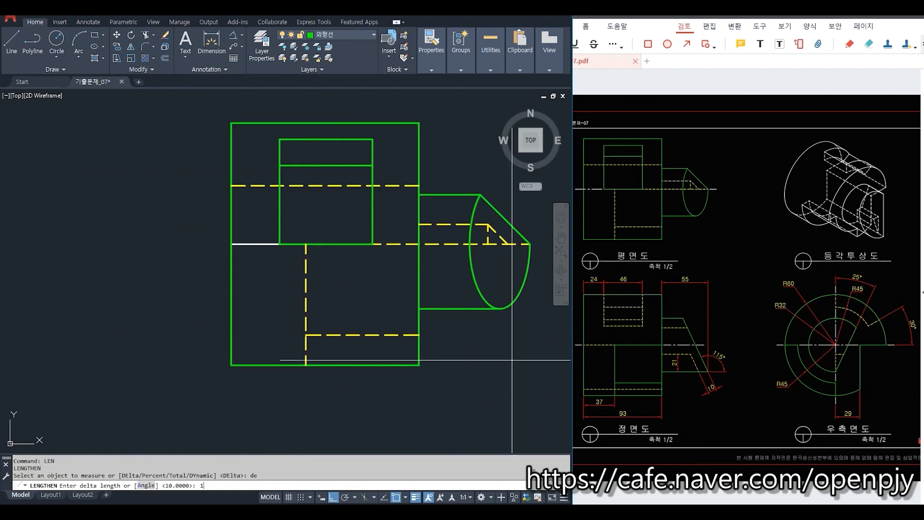
pyautogui.write('0')
pyautogui.press('space')
pyautogui.press('Escape')
# Lengthen the outer end of the top view's white centreline by 10 past the body's left edge.
pyautogui.write('len')
pyautogui.press('space')
pyautogui.write('de')
pyautogui.press('space')
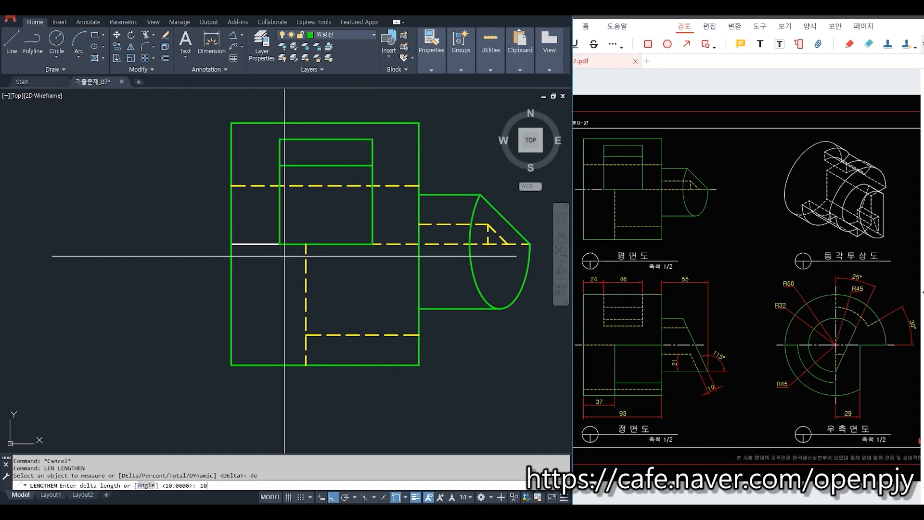
pyautogui.write('10')
pyautogui.press('space')
pyautogui.click(244, 246)
pyautogui.press('Escape')
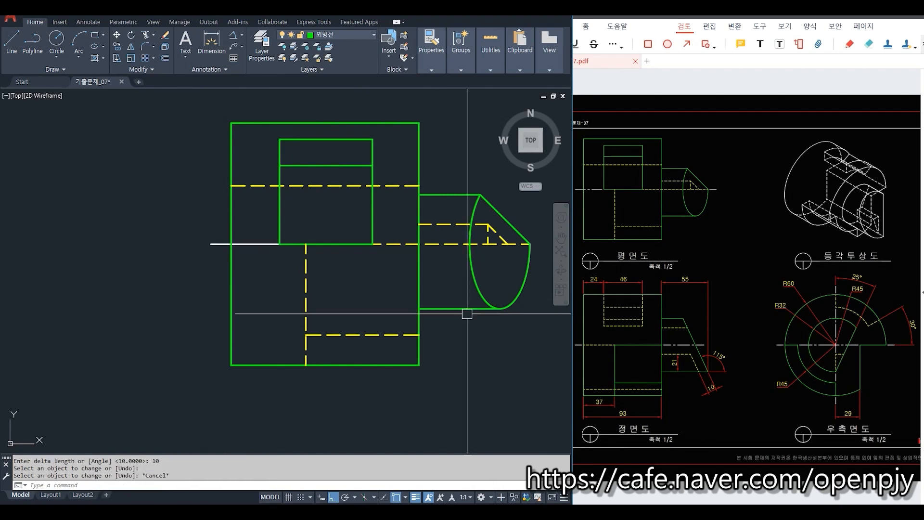
# Draw a short line outward from the boss's tip in the top view and match it to the centreline.
pyautogui.moveTo(475, 309); pyautogui.dragTo(330, 319, button='middle')
pyautogui.write('l')
pyautogui.press('space')
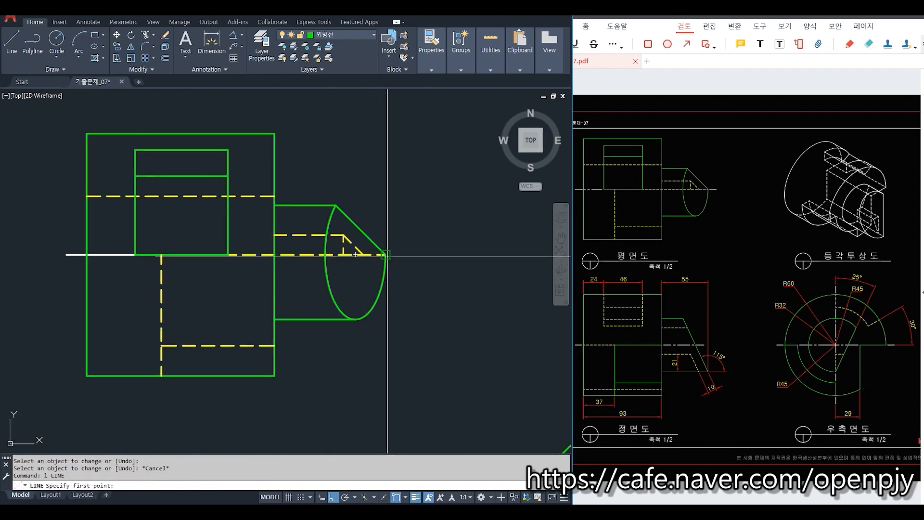
pyautogui.press('Escape')
pyautogui.scroll(-5, 387, 267)
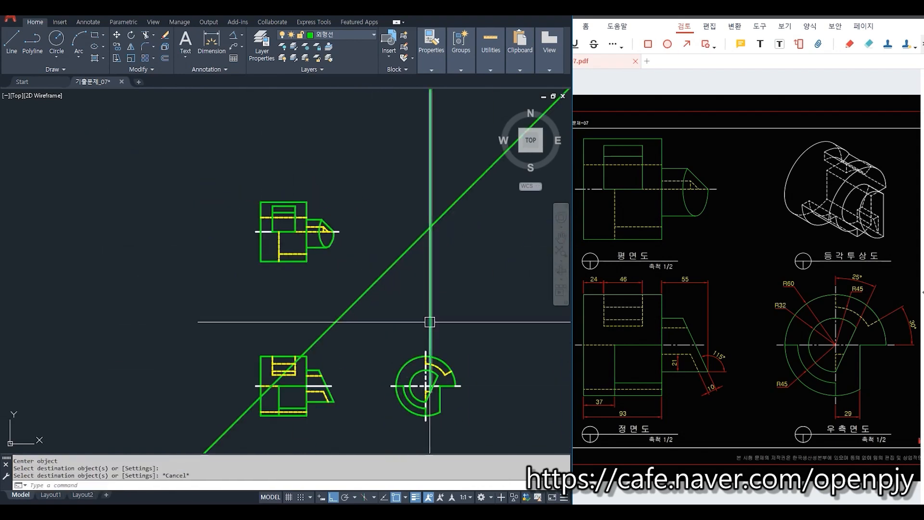
# Delete the vertical projection line above the right-side view and the diagonal 45° projection line.
pyautogui.scroll(2, 430, 320)
pyautogui.click(446, 311)
pyautogui.click(389, 285)
pyautogui.press('Delete')
pyautogui.scroll(-1, 392, 285)
pyautogui.scroll(-2, 394, 286)
pyautogui.click(413, 279)
pyautogui.click(388, 222)
pyautogui.press('Delete')
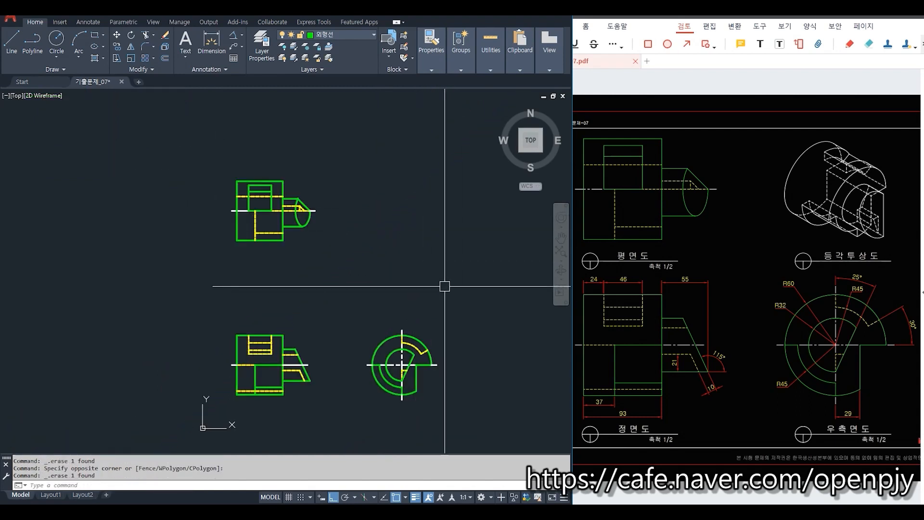
# Set the drawing's global linetype scale factor to 0.5 with LTSCALE.
pyautogui.scroll(2, 301, 254)
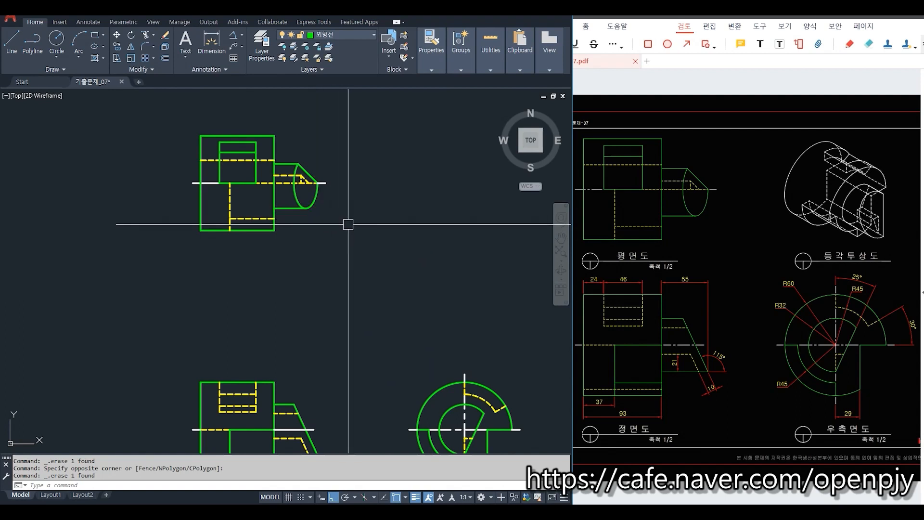
pyautogui.moveTo(363, 361); pyautogui.dragTo(394, 241, button='middle')
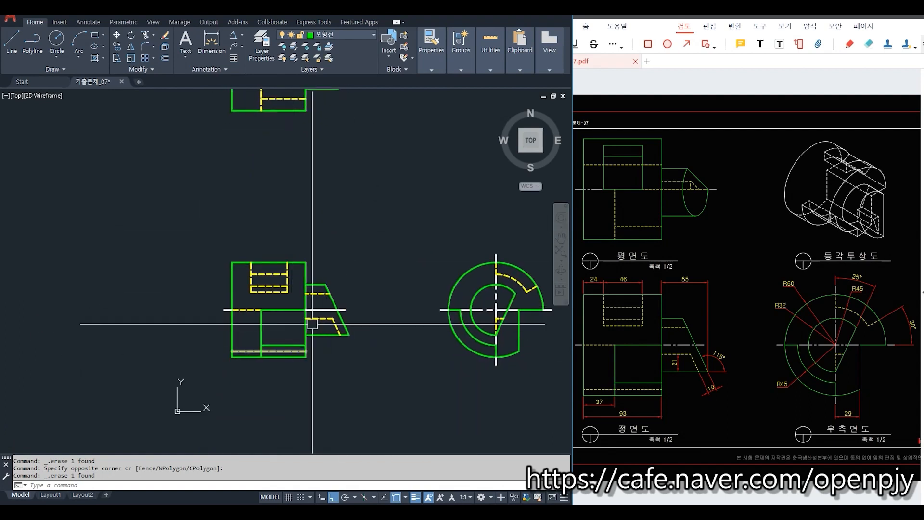
pyautogui.moveTo(470, 388)
pyautogui.mouseDown(button='middle')
pyautogui.moveTo(436, 390)
pyautogui.moveTo(347, 299)
pyautogui.mouseUp(button='middle')
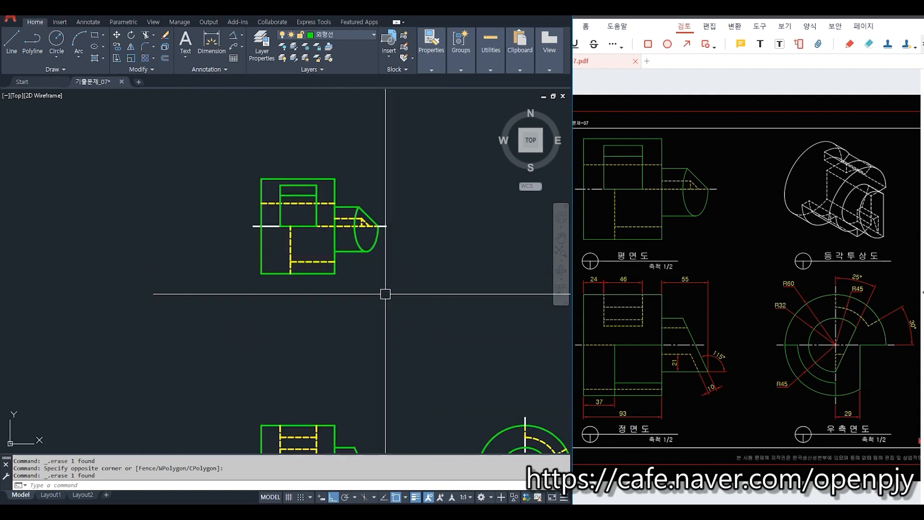
pyautogui.scroll(-3, 404, 324)
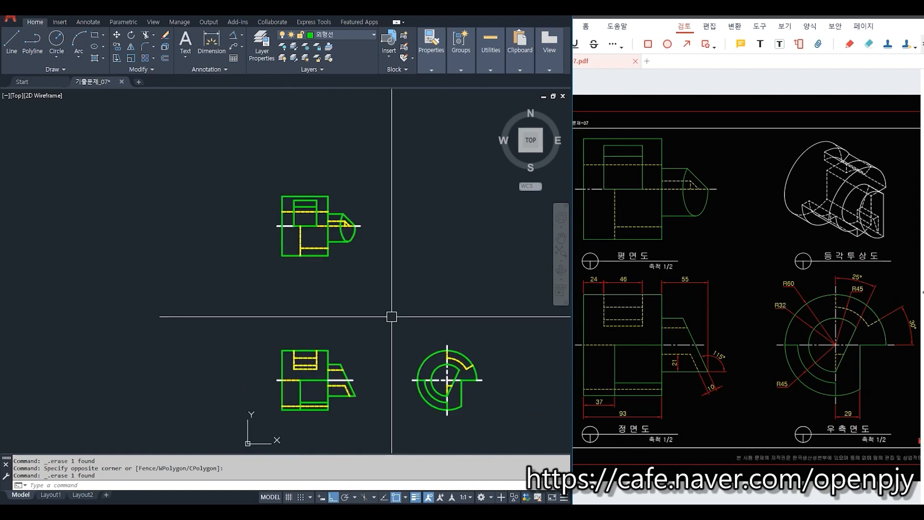
pyautogui.write('ts')
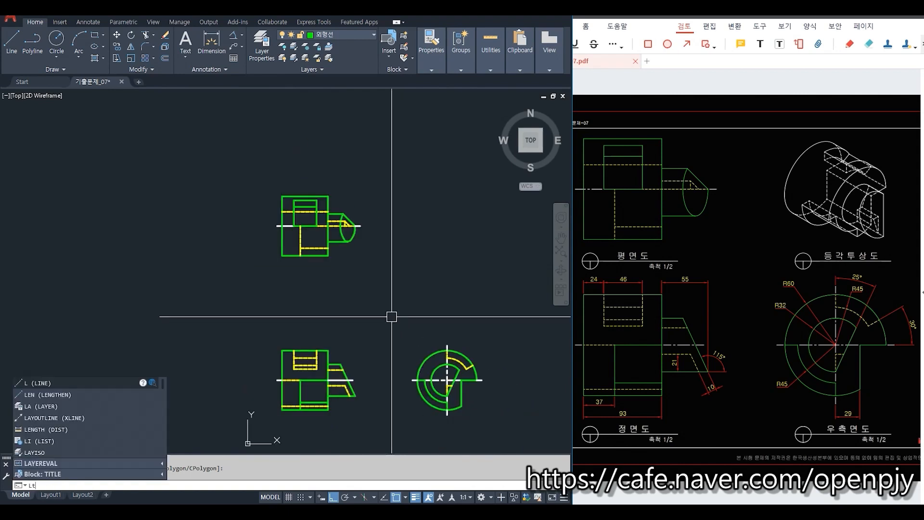
pyautogui.press('Return')
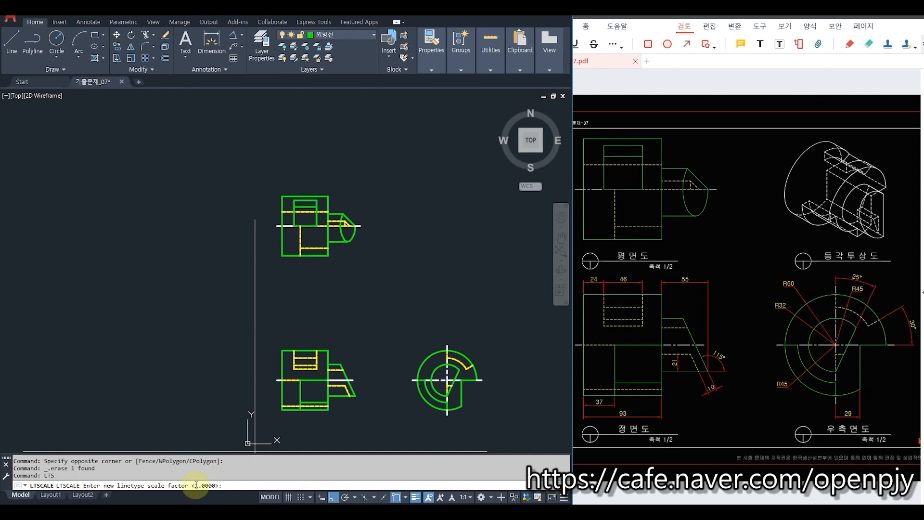
pyautogui.scroll(2, 376, 370)
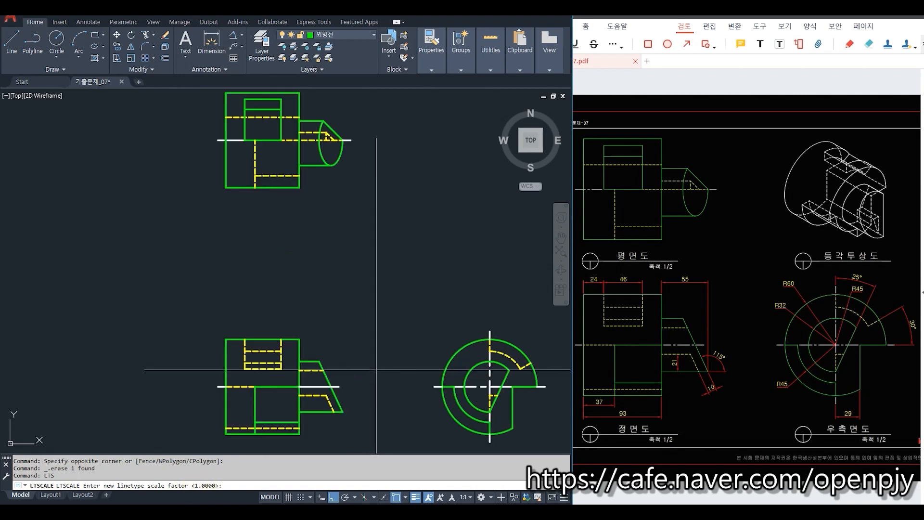
pyautogui.write('0.5')
pyautogui.press('Return')
# Shorten the front view's outer left centreline with a Lengthen delta of -2 at the end touching the body's edge.
pyautogui.scroll(4, 376, 370)
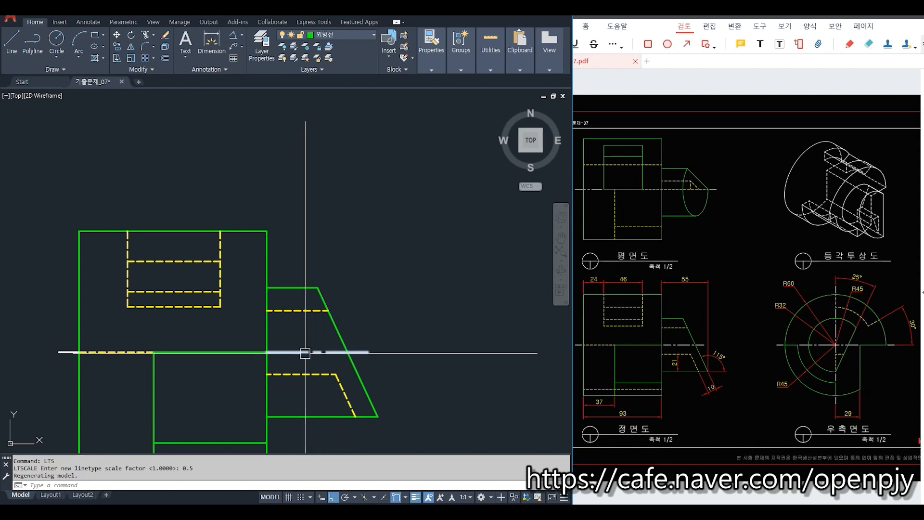
pyautogui.scroll(-2, 331, 354)
pyautogui.moveTo(361, 251)
pyautogui.mouseDown(button='middle')
pyautogui.moveTo(400, 330)
pyautogui.moveTo(400, 268)
pyautogui.moveTo(453, 230)
pyautogui.mouseUp(button='middle')
pyautogui.scroll(6, 269, 326)
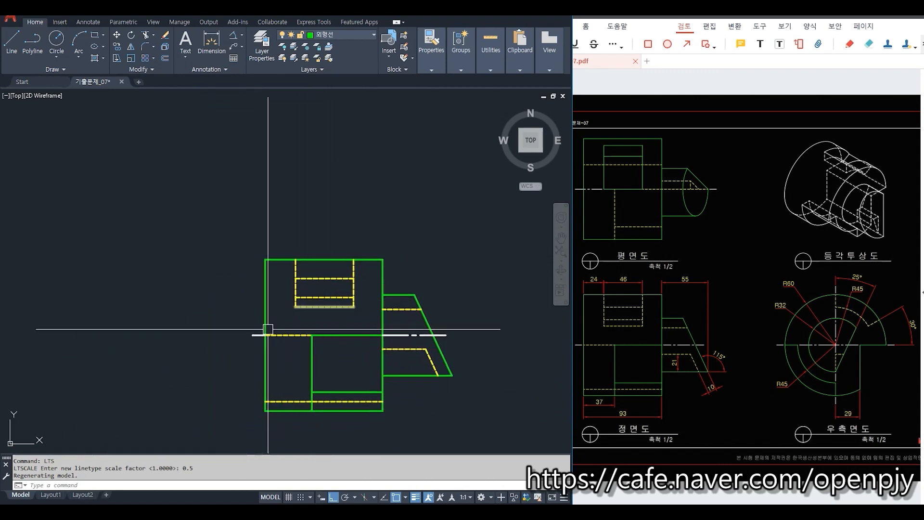
pyautogui.write('len')
pyautogui.press('Return')
pyautogui.write('de')
pyautogui.press('Return')
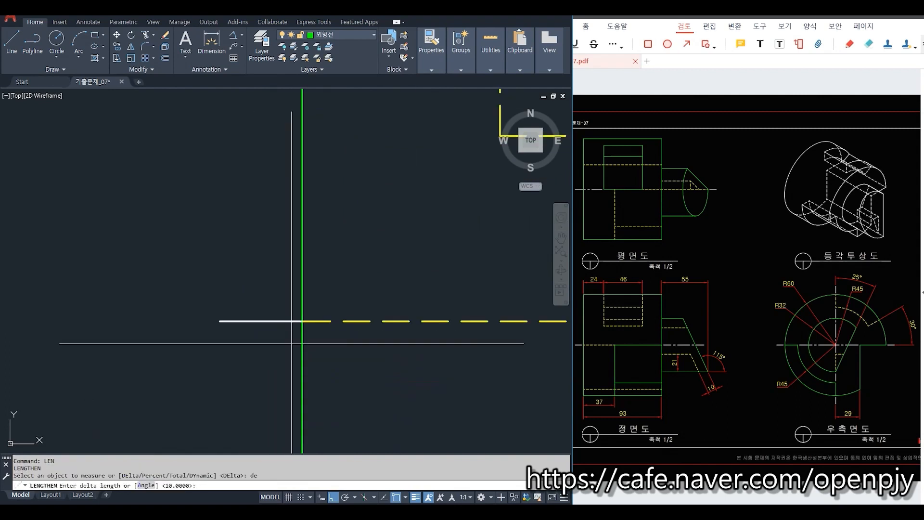
pyautogui.write('-2')
pyautogui.press('Return')
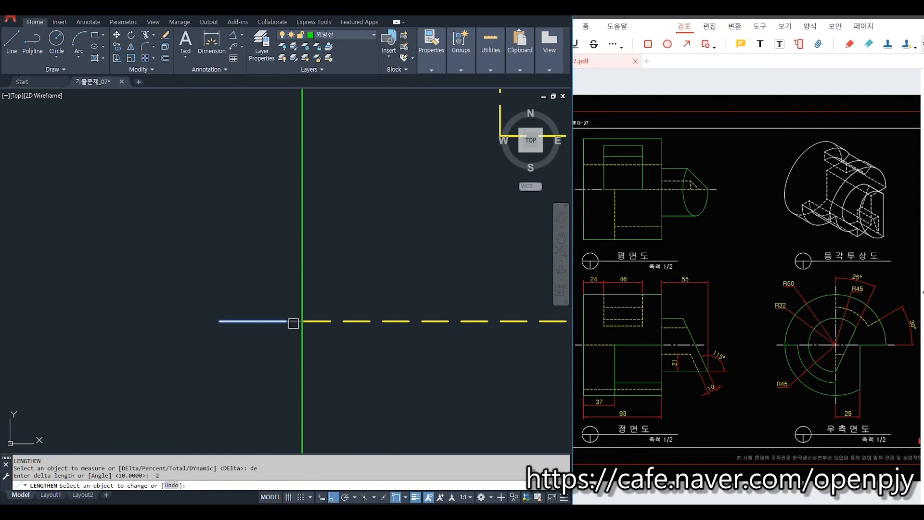
pyautogui.click(293, 323)
pyautogui.scroll(-5, 299, 379)
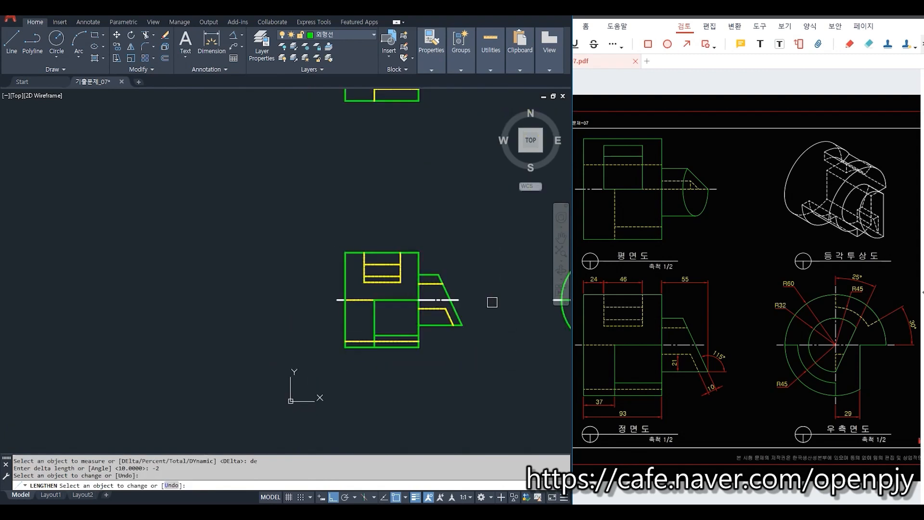
# Shorten the right-side view's left and bottom outer centreline pieces by 2 where they touch the large arc.
pyautogui.moveTo(492, 302); pyautogui.dragTo(270, 308, button='middle')
pyautogui.scroll(5, 304, 312)
pyautogui.click(279, 323)
pyautogui.scroll(-5, 358, 335)
pyautogui.moveTo(357, 335); pyautogui.dragTo(248, 320, button='middle')
pyautogui.scroll(5, 473, 318)
pyautogui.scroll(-5, 477, 331)
pyautogui.scroll(5, 332, 342)
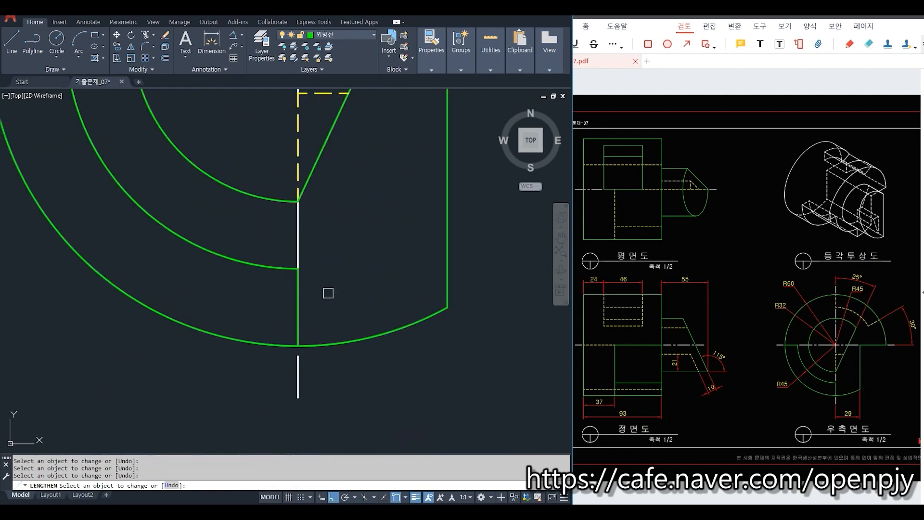
# Shorten the right-side view's upper centreline pieces by 2 where they meet the outer arc and the hidden arc.
pyautogui.scroll(-5, 384, 291)
pyautogui.moveTo(380, 150); pyautogui.dragTo(418, 286, button='middle')
pyautogui.scroll(5, 395, 196)
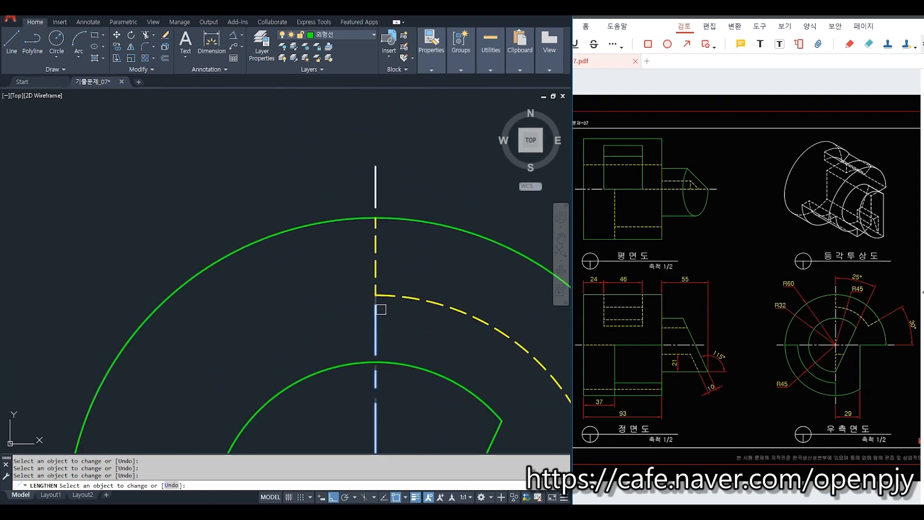
pyautogui.scroll(-2, 419, 351)
pyautogui.moveTo(419, 362)
pyautogui.mouseDown(button='middle')
pyautogui.moveTo(419, 242)
pyautogui.moveTo(400, 300)
pyautogui.mouseUp(button='middle')
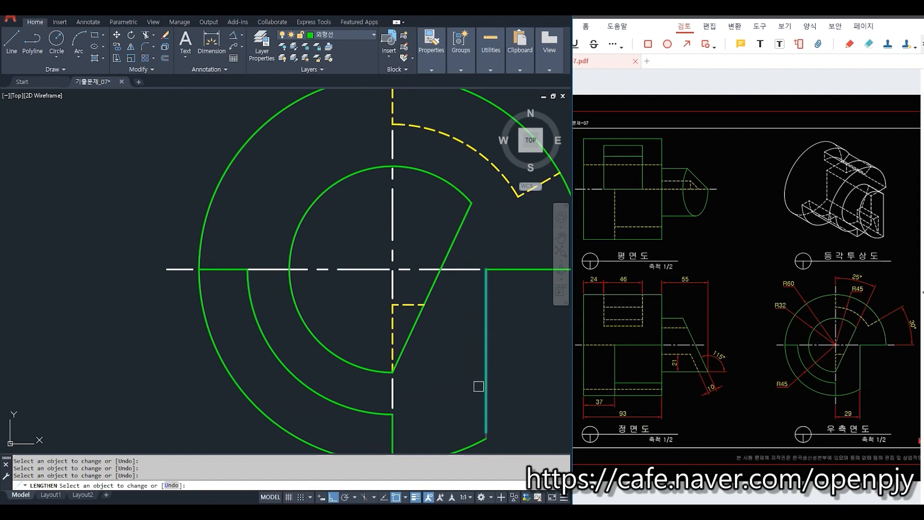
# Shorten the top view's centreline pieces by 2 at the boss's tip and at the slot's left edge.
pyautogui.scroll(-5, 431, 271)
pyautogui.scroll(4, 363, 207)
pyautogui.scroll(2, 457, 199)
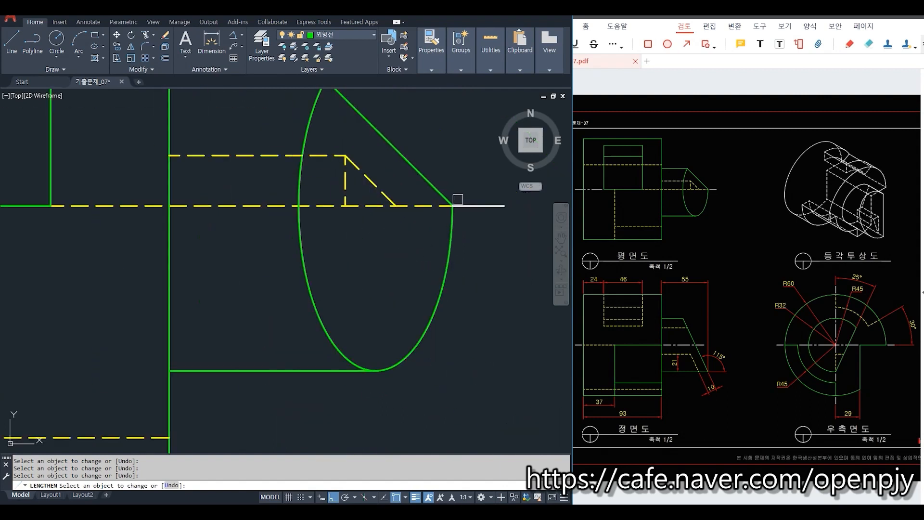
pyautogui.scroll(-3, 501, 332)
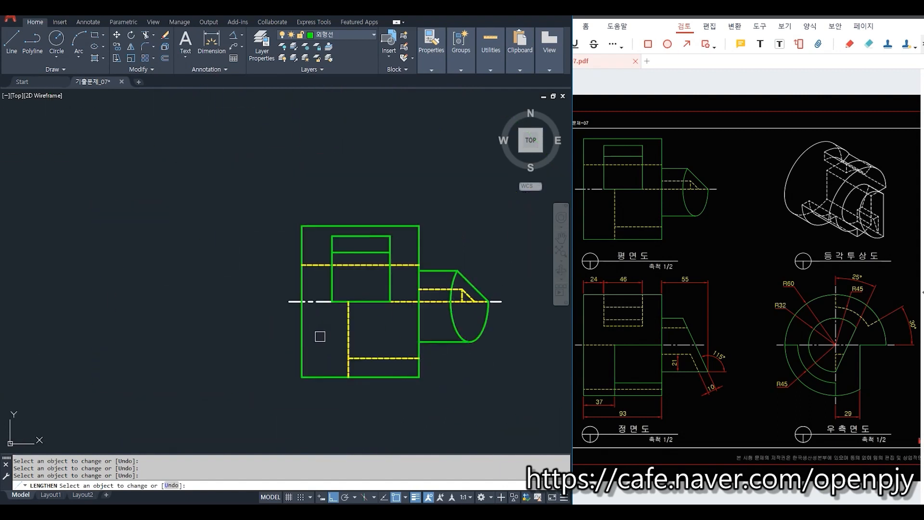
pyautogui.scroll(4, 330, 308)
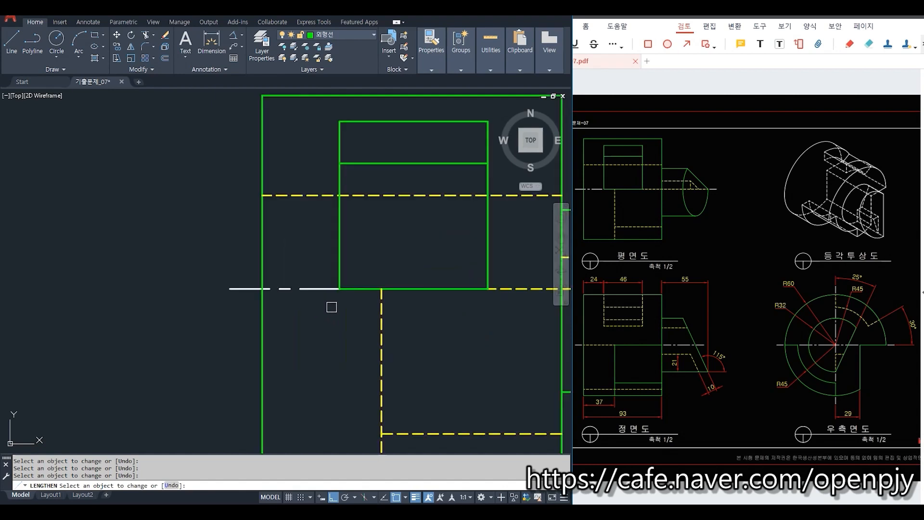
pyautogui.scroll(-8, 373, 341)
pyautogui.press('Escape')
# Zoom to the drawing's extents and make the 치수선 layer current.
pyautogui.moveTo(417, 380); pyautogui.dragTo(380, 305, button='middle')
pyautogui.scroll(2, 444, 339)
pyautogui.middleClick(306, 291)
pyautogui.middleClick(306, 291)
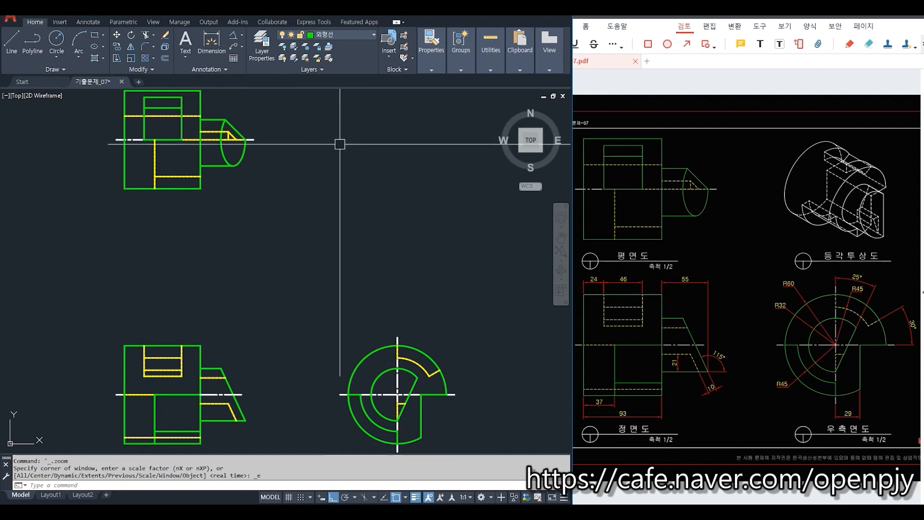
pyautogui.click(365, 35)
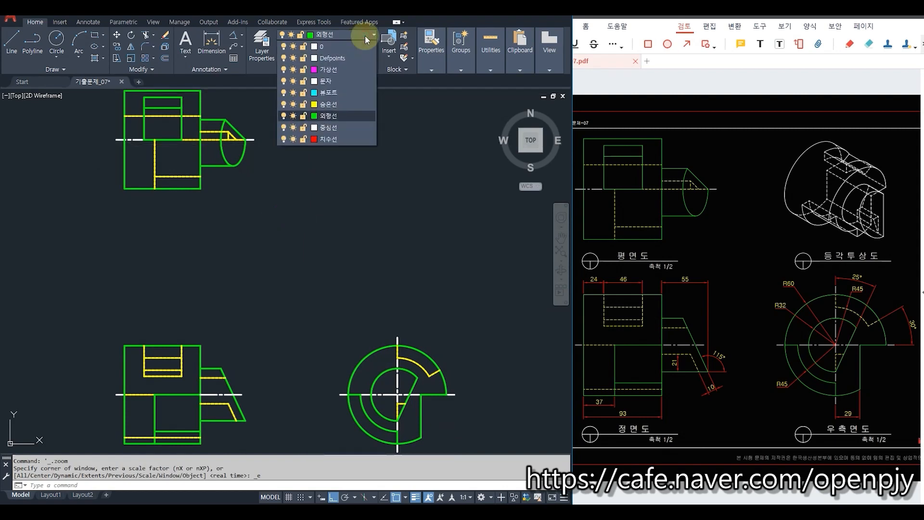
pyautogui.click(335, 138)
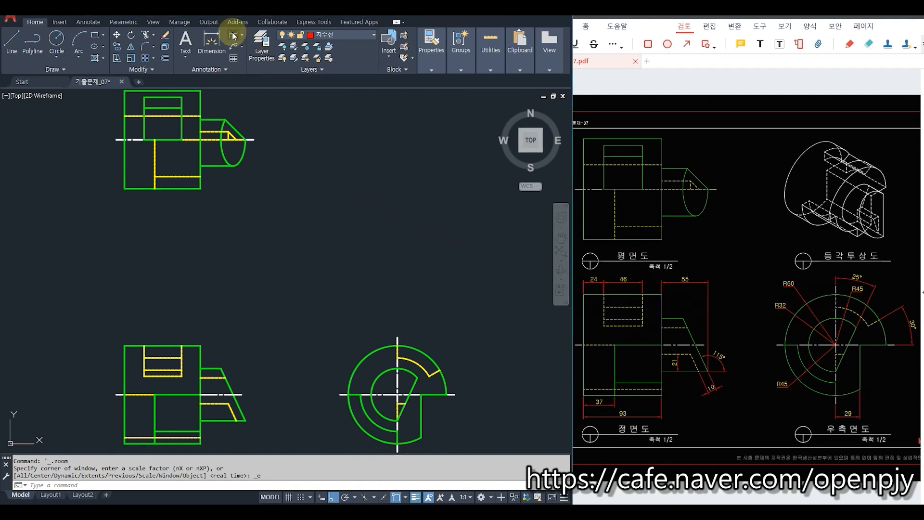
# Add a linear dimension above the front view from the body's left edge to the hidden slot's left side.
pyautogui.moveTo(202, 206)
pyautogui.mouseDown(button='middle')
pyautogui.moveTo(285, 166)
pyautogui.moveTo(309, 139)
pyautogui.mouseUp(button='middle')
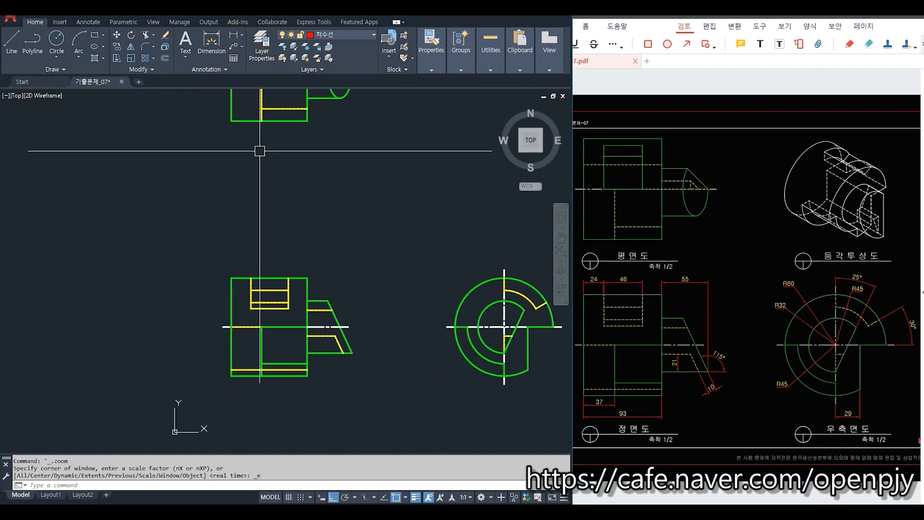
pyautogui.click(234, 35)
pyautogui.click(251, 277)
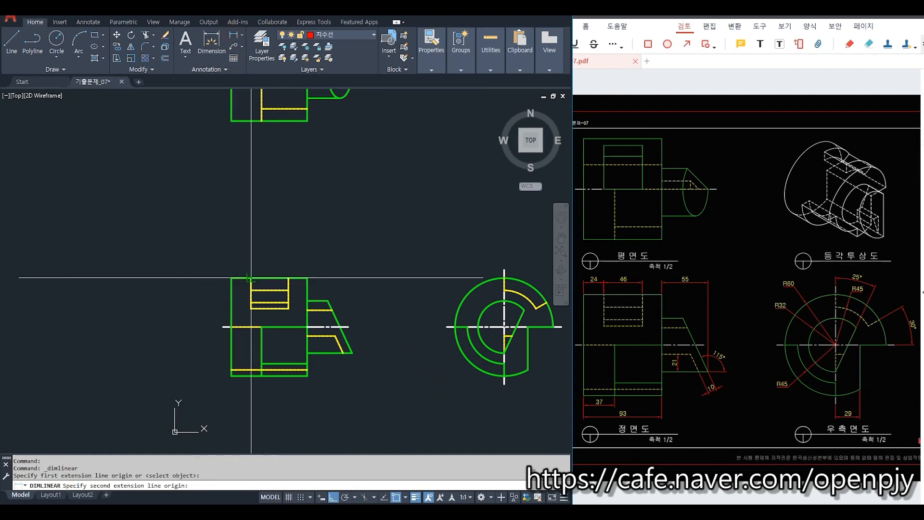
pyautogui.click(231, 277)
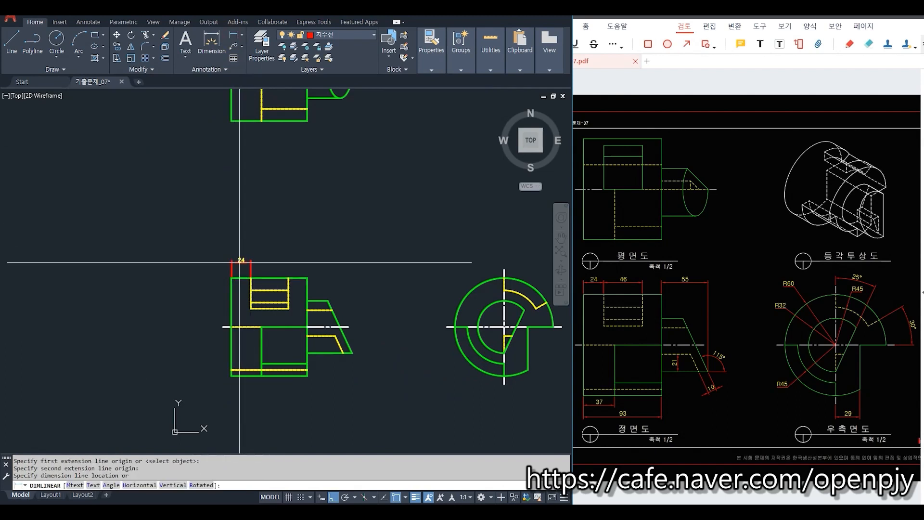
pyautogui.click(240, 262)
# Add a continued dimension across the hidden slot's width above the front view.
pyautogui.scroll(2, 264, 275)
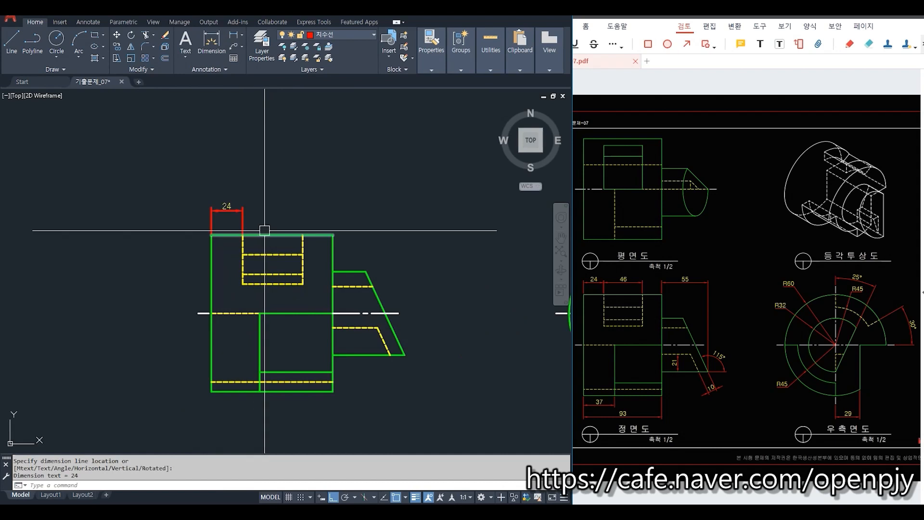
pyautogui.click(87, 22)
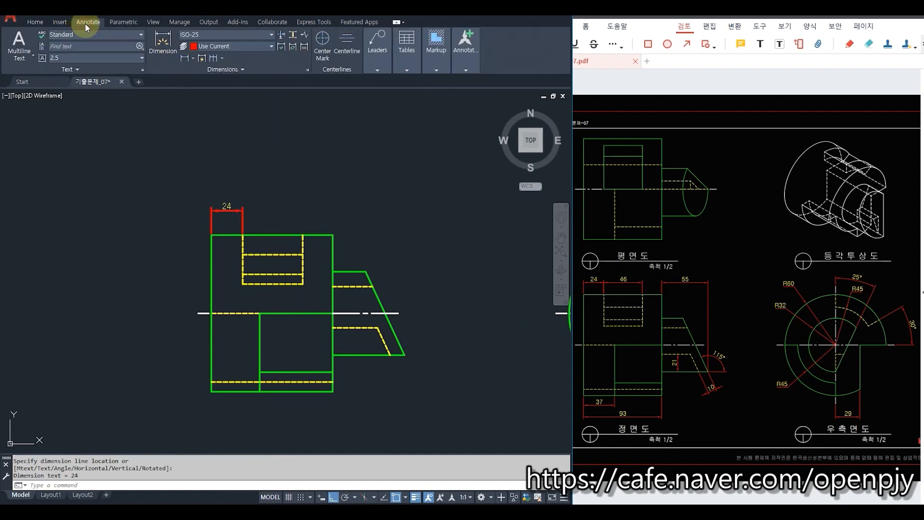
pyautogui.click(222, 58)
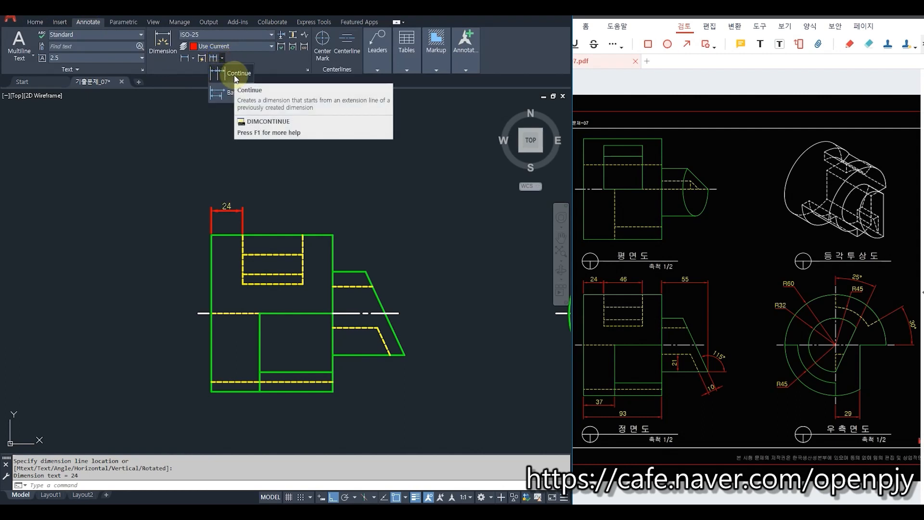
pyautogui.click(234, 74)
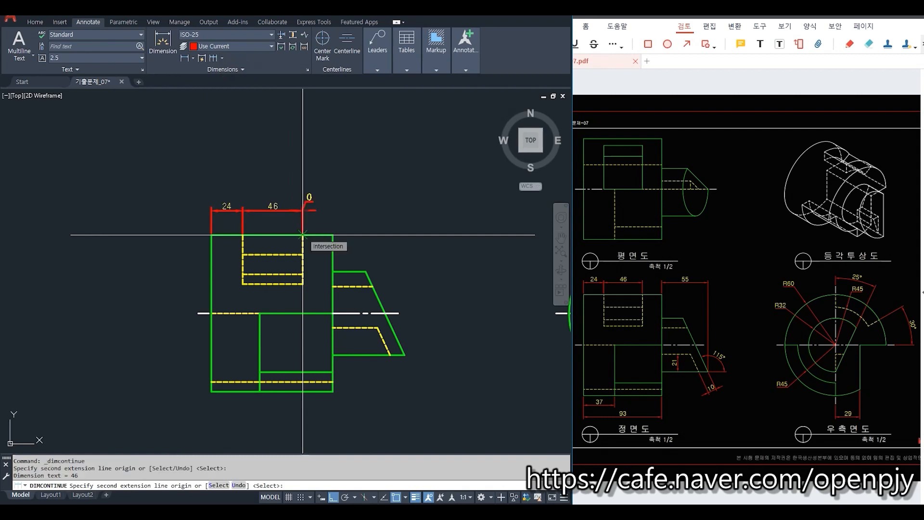
pyautogui.press('Escape')
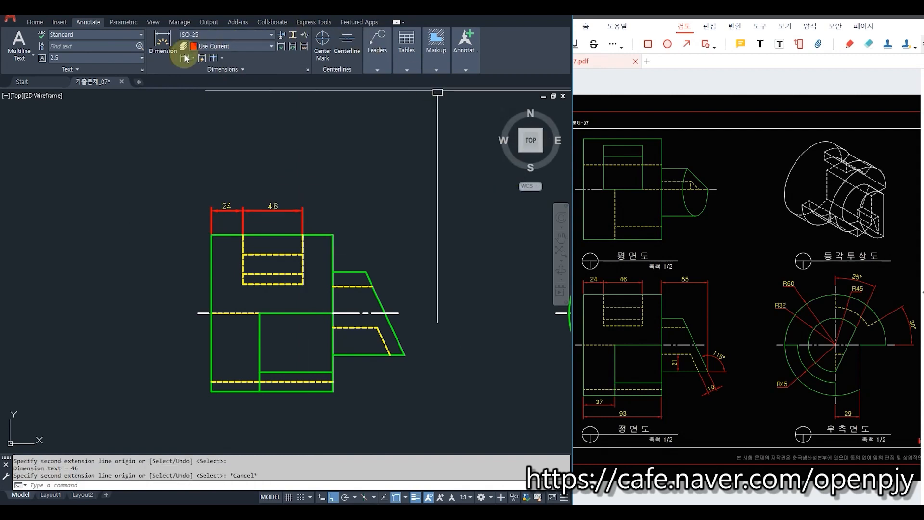
# Add a linear dimension below the front view from the body's left edge to the inner vertical line.
pyautogui.click(36, 23)
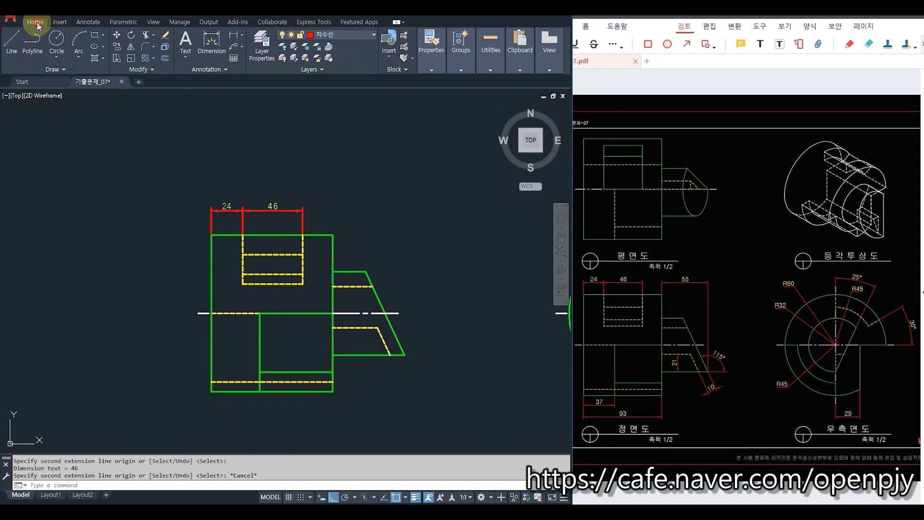
pyautogui.click(234, 36)
pyautogui.moveTo(260, 369); pyautogui.dragTo(270, 218, button='middle')
pyautogui.click(223, 240)
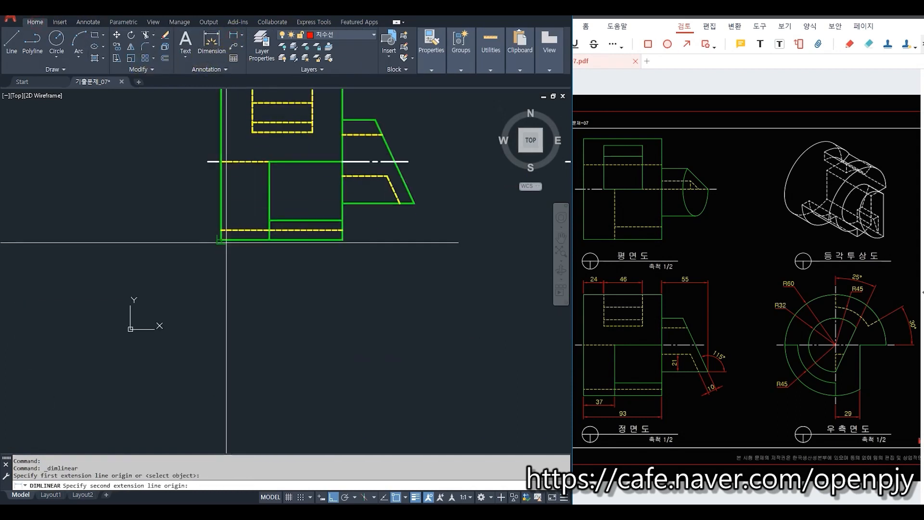
pyautogui.click(269, 240)
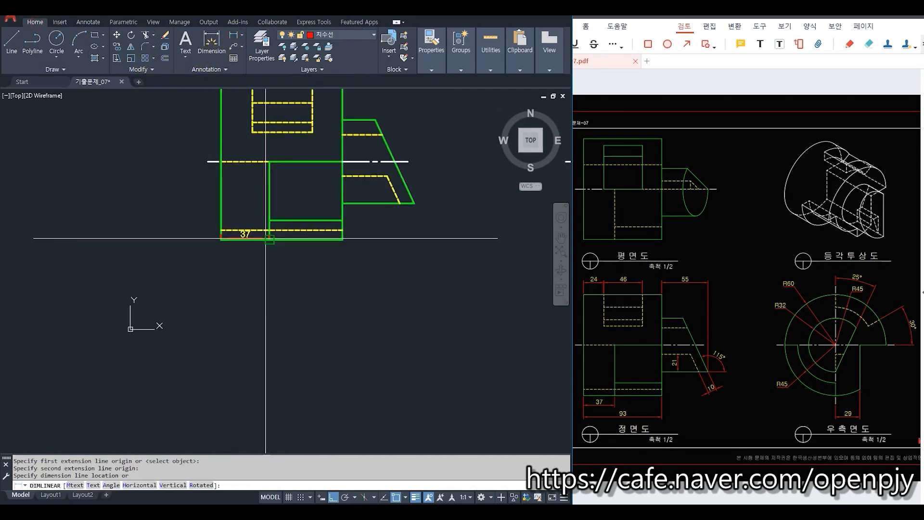
pyautogui.click(246, 261)
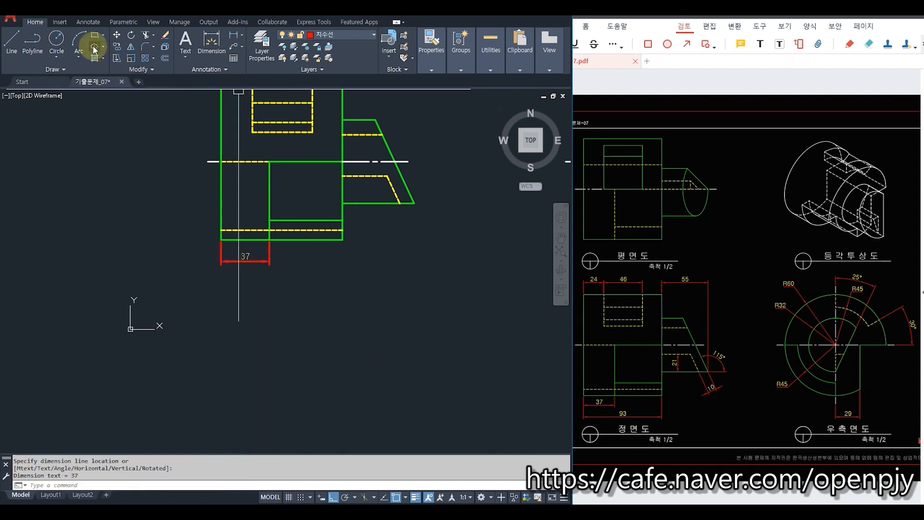
# Add a baseline dimension below the front view from the body's left edge to its lower-right corner.
pyautogui.click(88, 22)
pyautogui.click(222, 58)
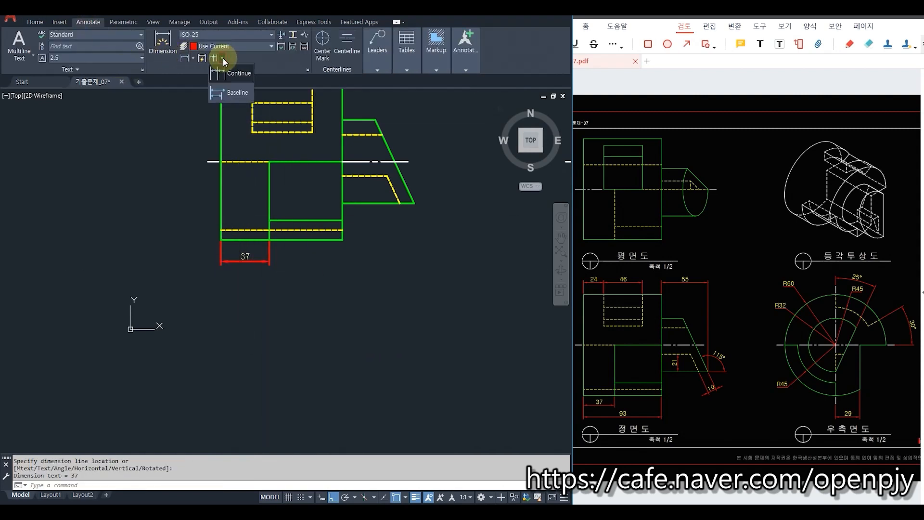
pyautogui.click(235, 91)
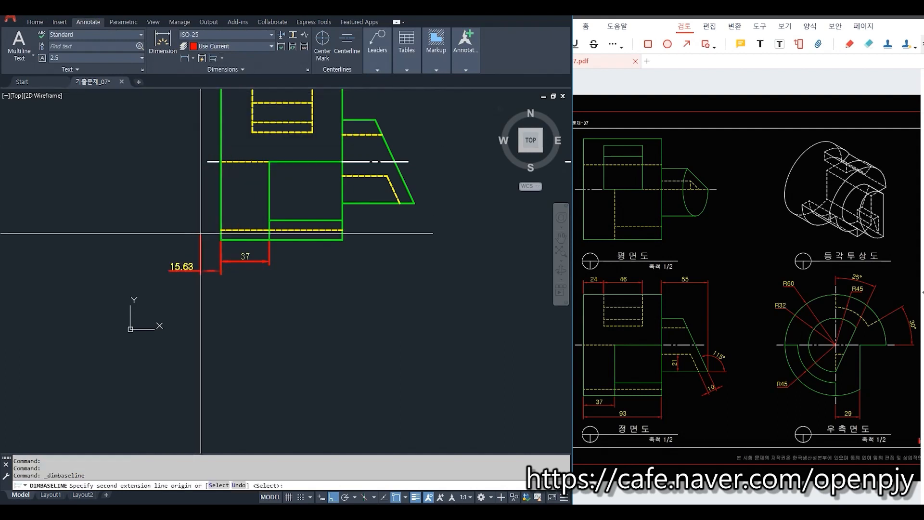
pyautogui.click(342, 240)
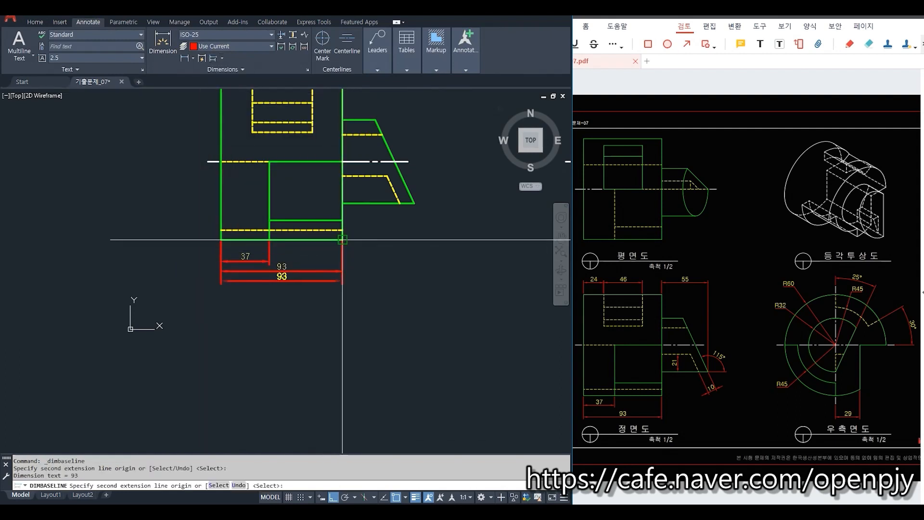
pyautogui.press('Escape')
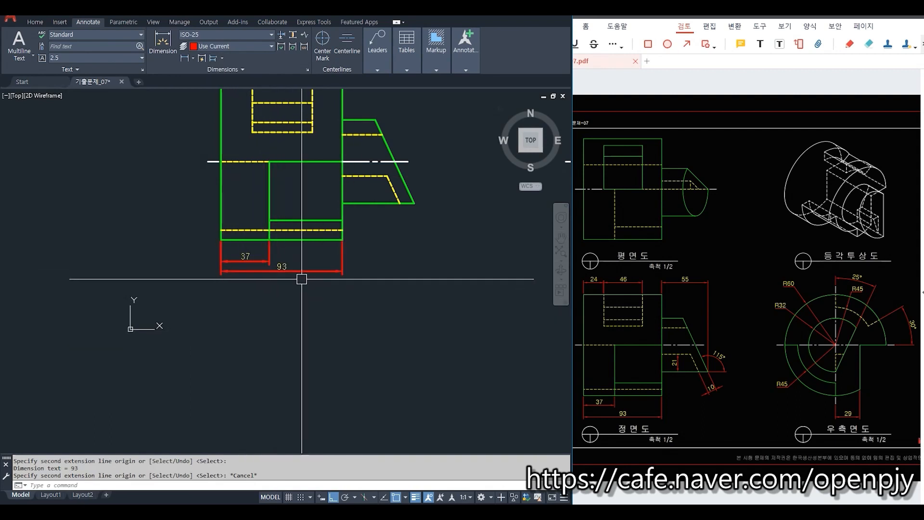
# Add a linear dimension above the front view from the body's right edge to the boss tip, level with the existing dimension row.
pyautogui.scroll(-2, 363, 299)
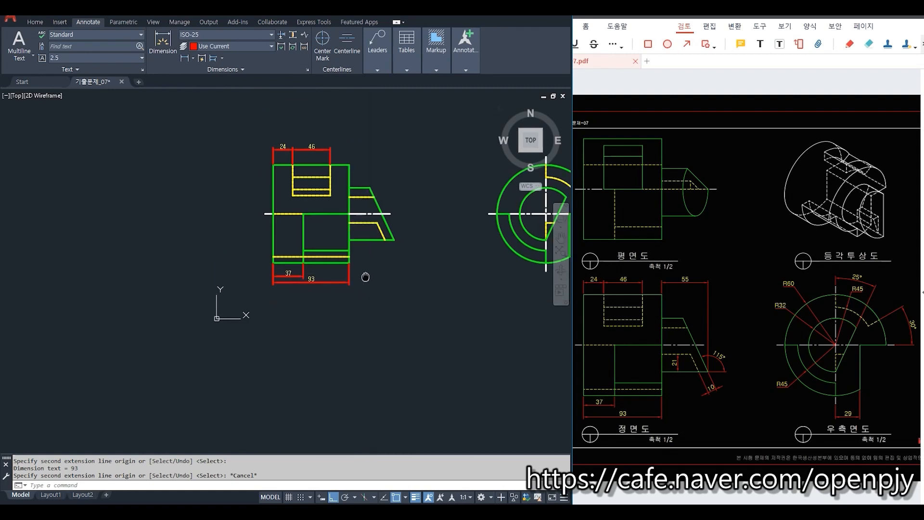
pyautogui.moveTo(363, 275); pyautogui.dragTo(283, 307, button='middle')
pyautogui.click(44, 21)
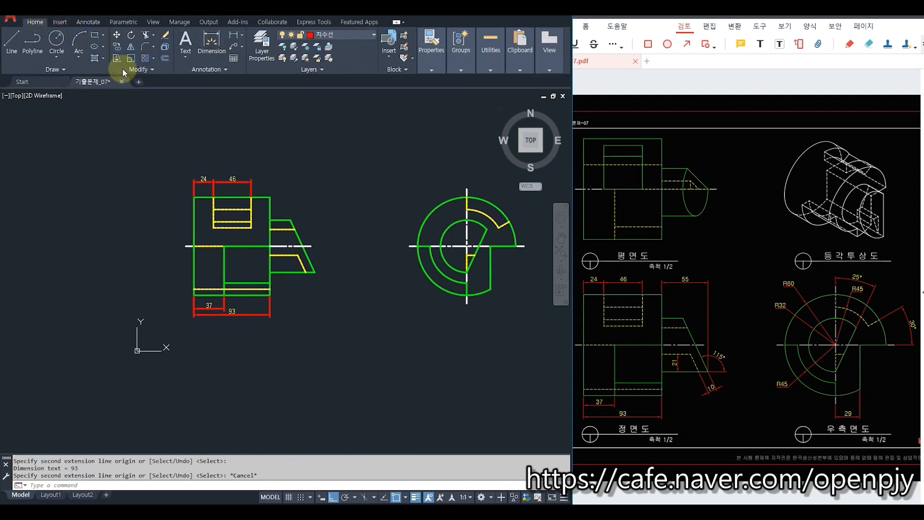
pyautogui.click(232, 36)
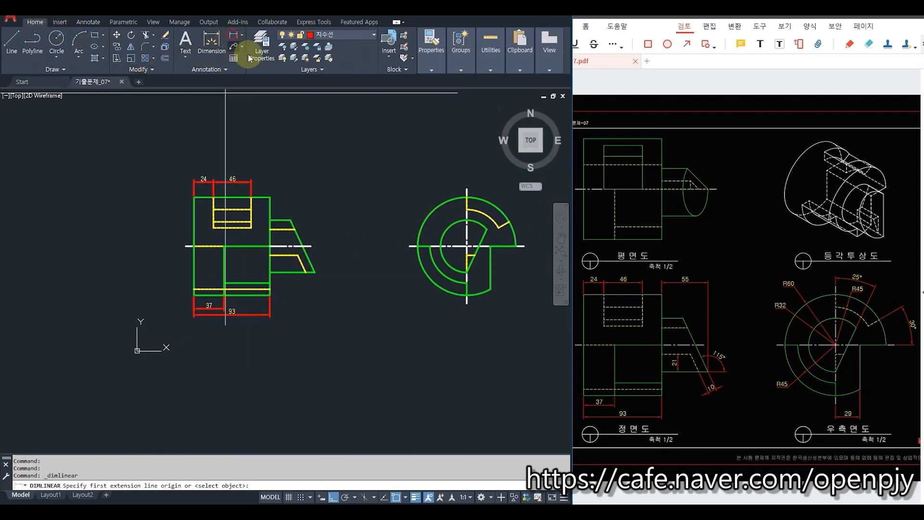
pyautogui.click(270, 197)
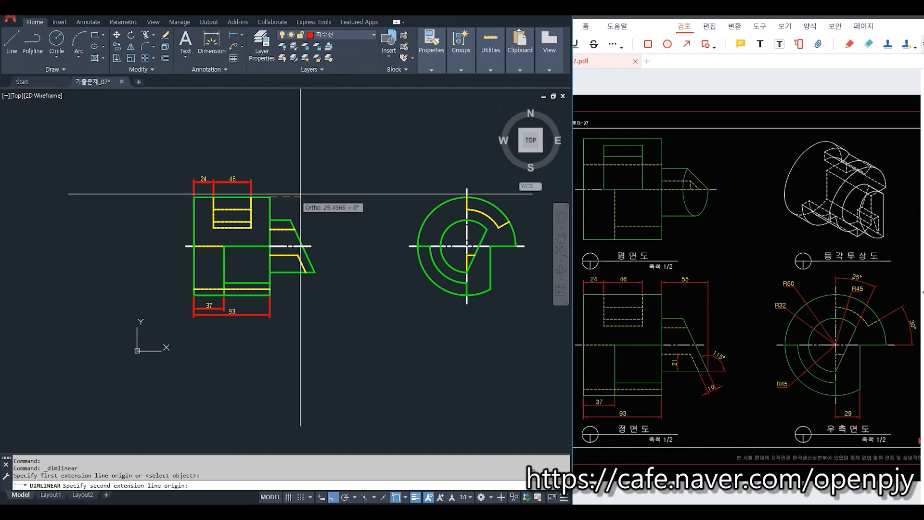
pyautogui.click(315, 273)
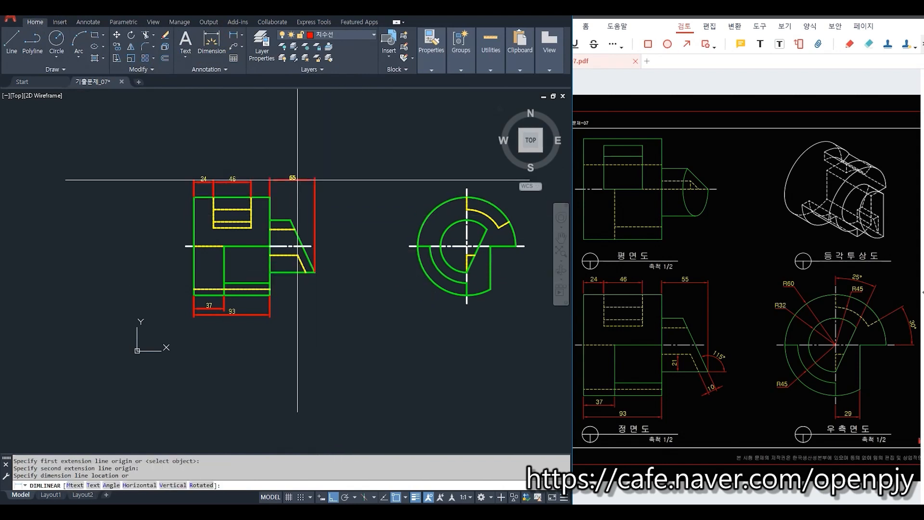
pyautogui.scroll(3, 265, 183)
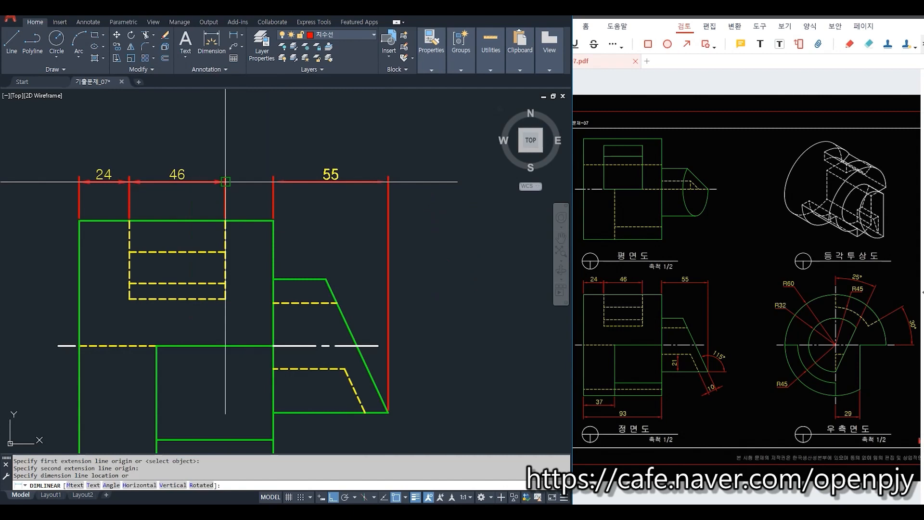
pyautogui.click(270, 183)
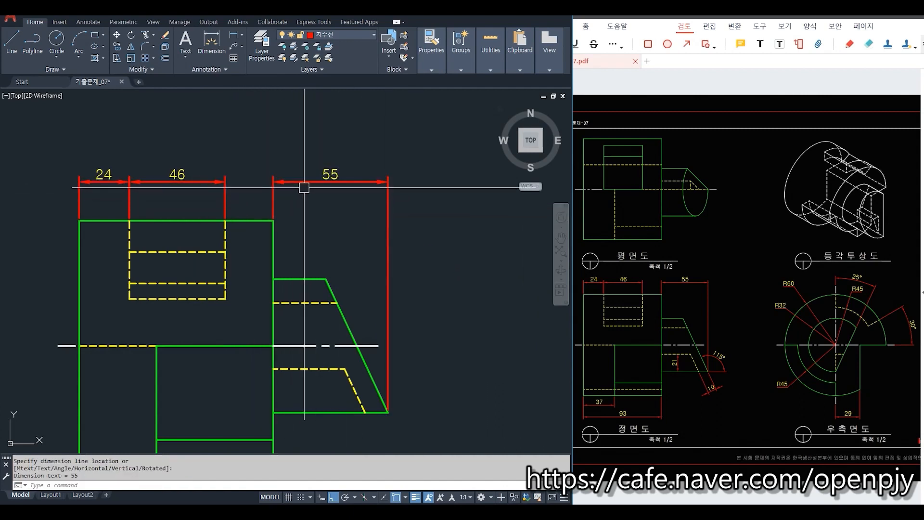
# Add a rotated linear dimension between the hidden slanted line's lower end and the boss tip, angled by that hidden line and placed below the boss.
pyautogui.click(234, 36)
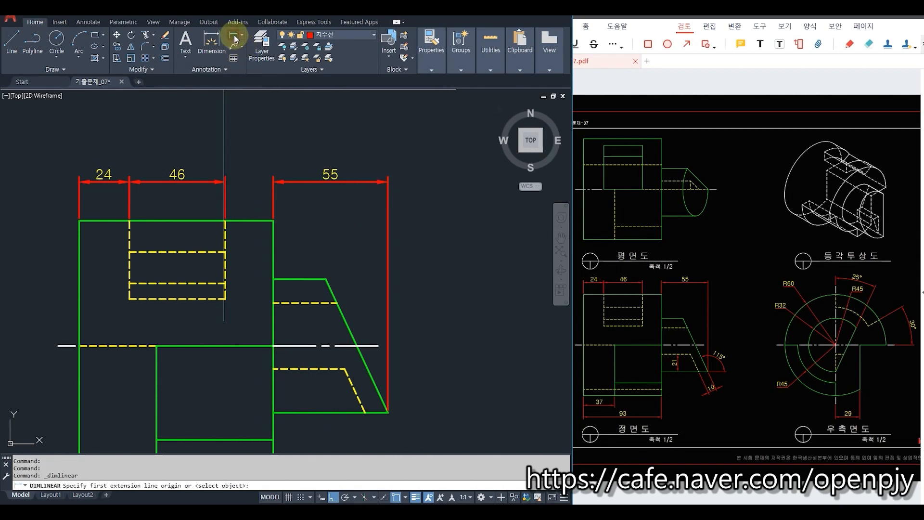
pyautogui.click(365, 412)
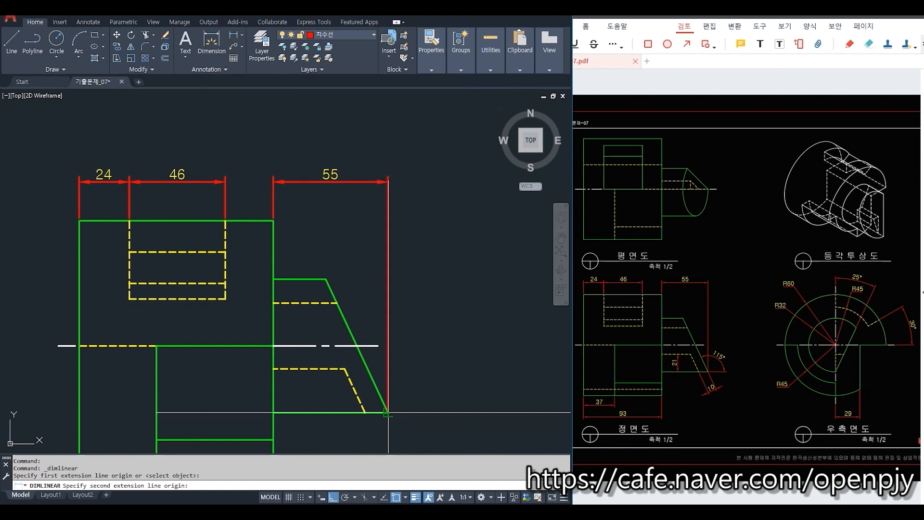
pyautogui.click(388, 412)
pyautogui.moveTo(380, 434); pyautogui.dragTo(380, 420, button='middle')
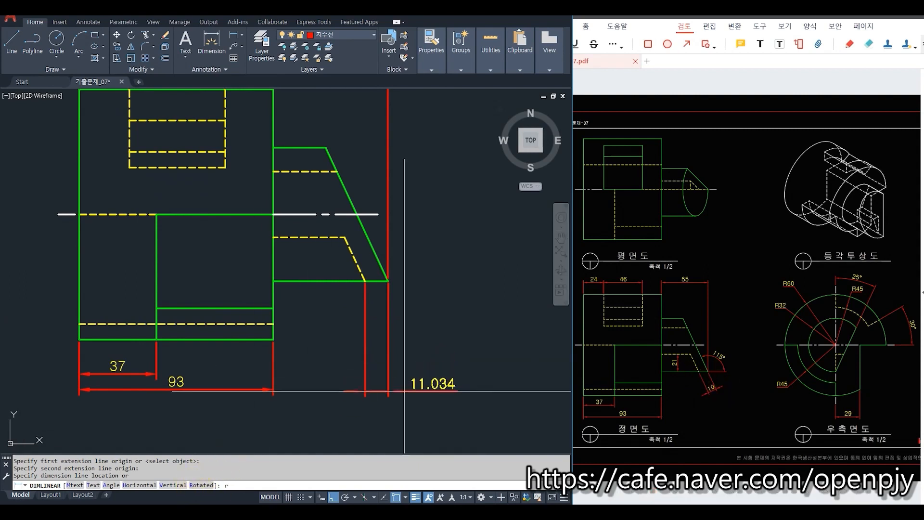
pyautogui.write('r')
pyautogui.press('Return')
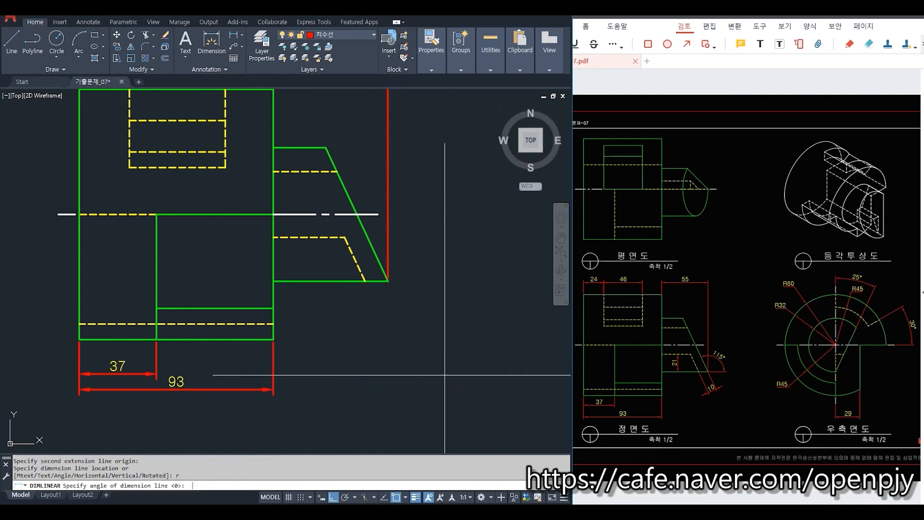
pyautogui.click(344, 237)
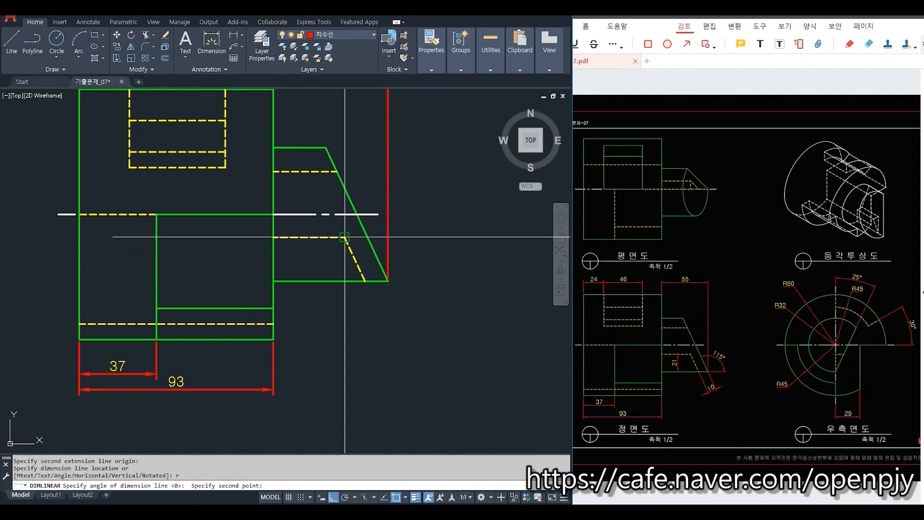
pyautogui.click(366, 279)
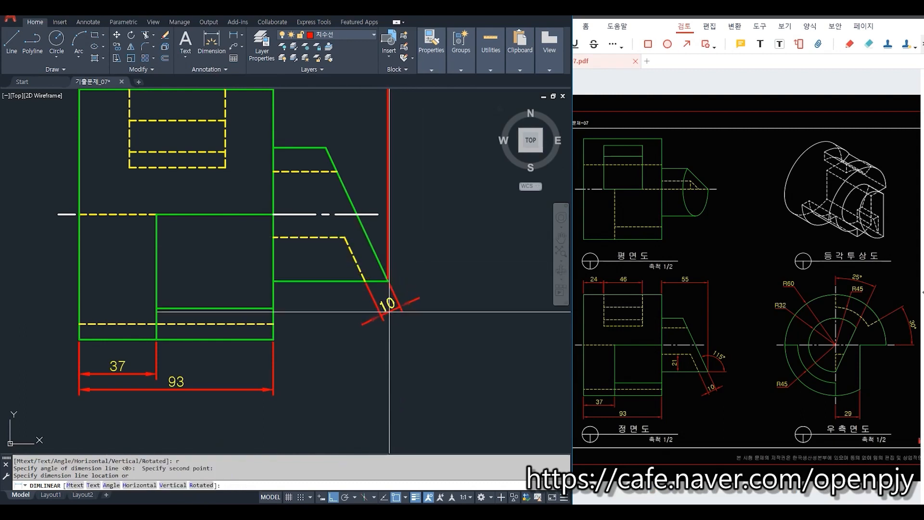
pyautogui.click(393, 337)
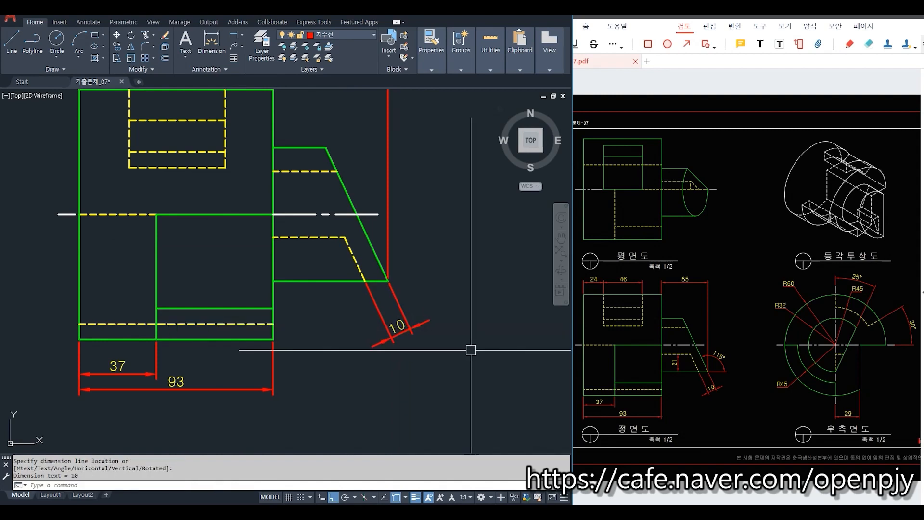
# Add a vertical linear dimension inside the boss from the lower horizontal hidden line to the boss's bottom edge.
pyautogui.click(234, 35)
pyautogui.click(308, 236)
pyautogui.click(307, 281)
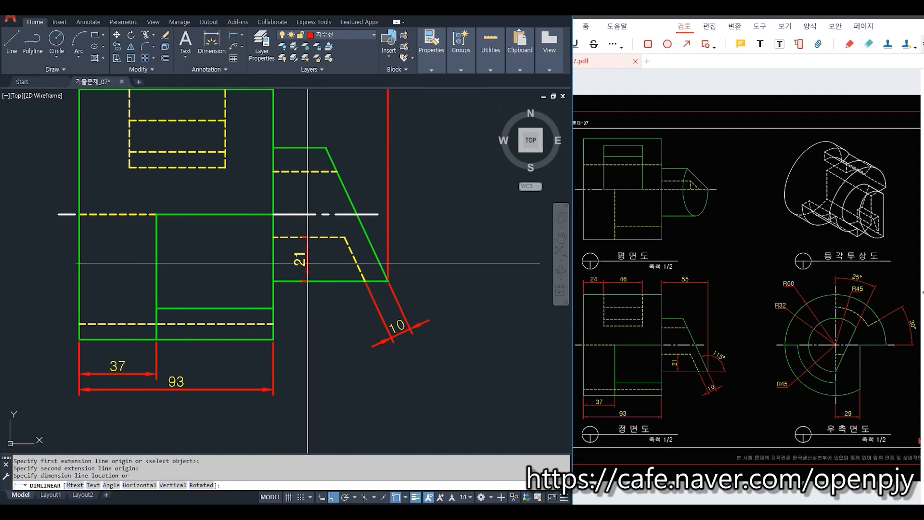
pyautogui.click(307, 262)
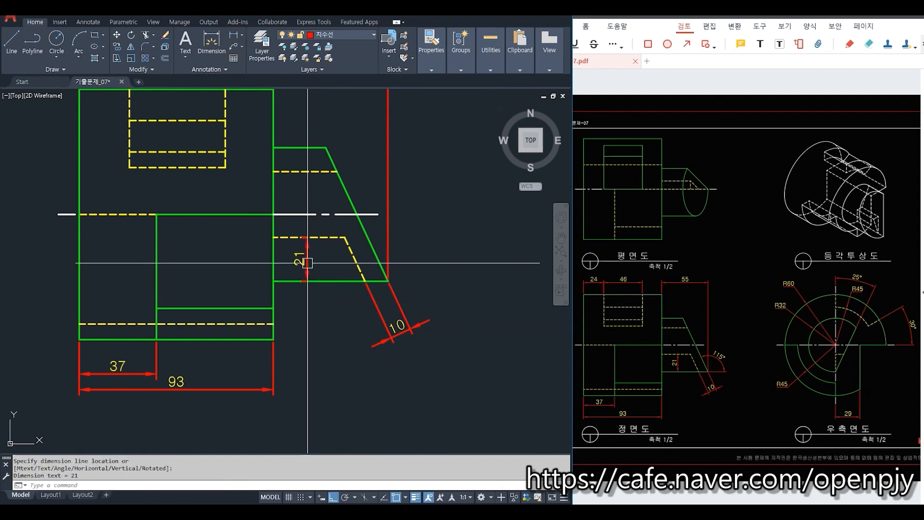
# Add an angular dimension for the obtuse angle between the boss's bottom edge and its slanted edge, placed outside the tip.
pyautogui.click(241, 35)
pyautogui.click(251, 98)
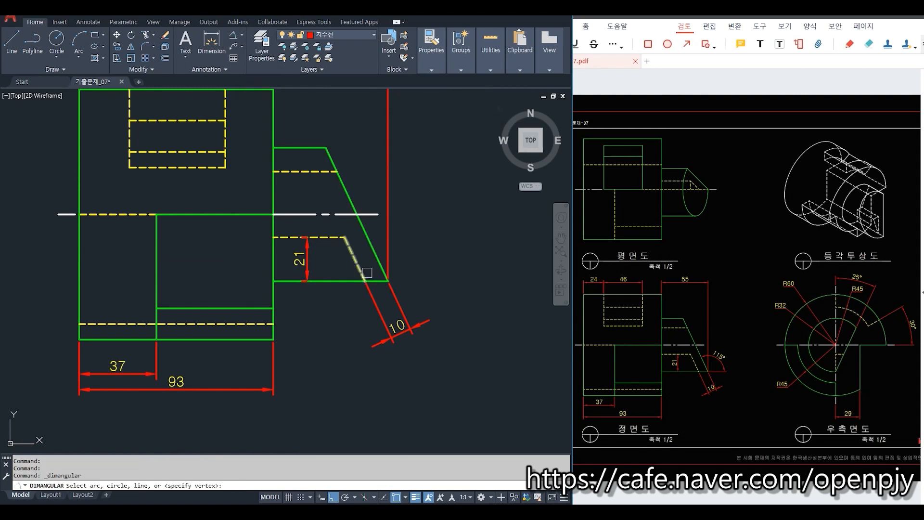
pyautogui.click(372, 282)
pyautogui.click(372, 245)
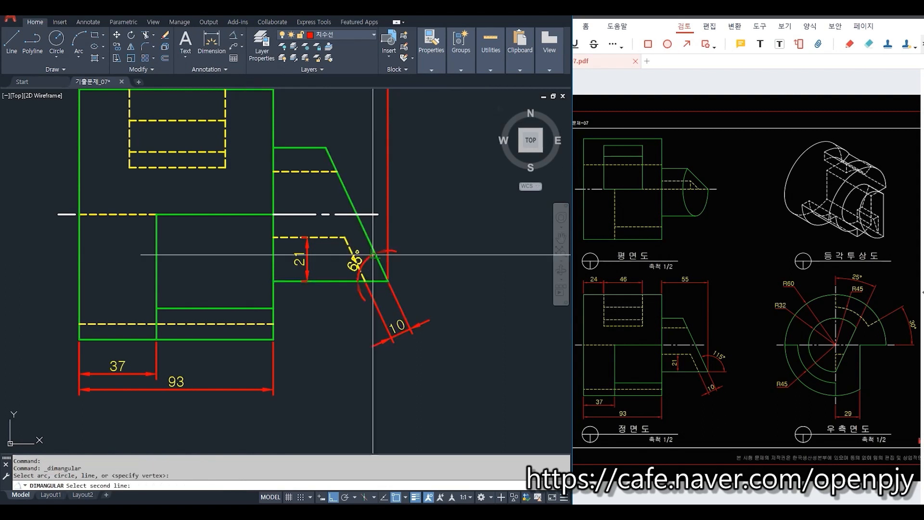
pyautogui.click(416, 245)
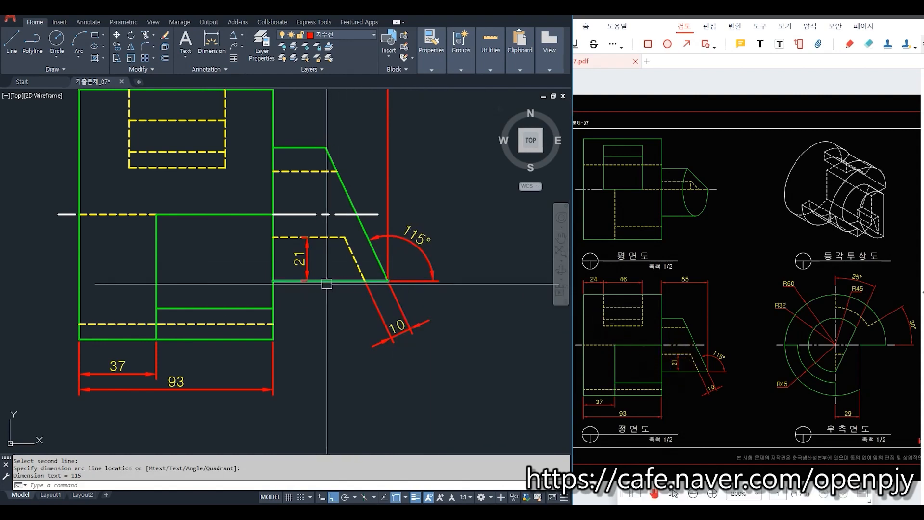
# Set Ext line 1 and Ext line 2 to Off for the vertical dimension inside the boss.
pyautogui.click(307, 260)
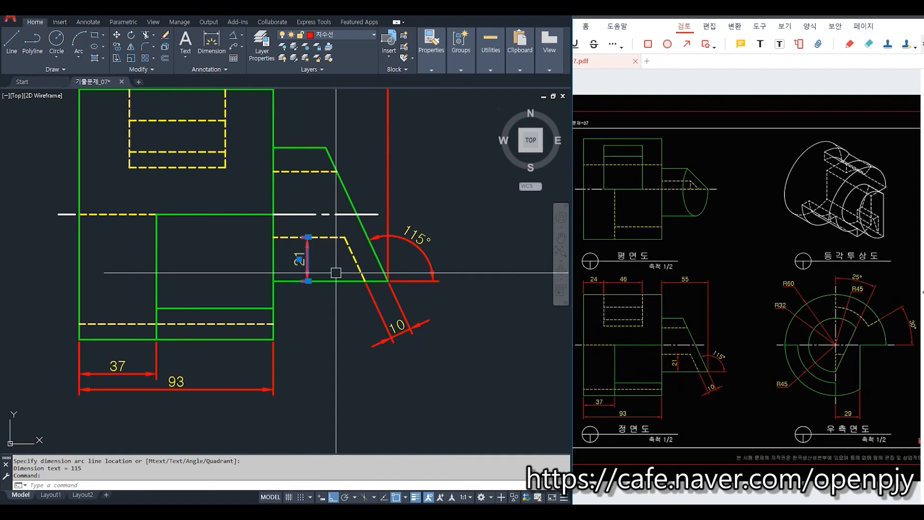
pyautogui.write('ch')
pyautogui.press('Return')
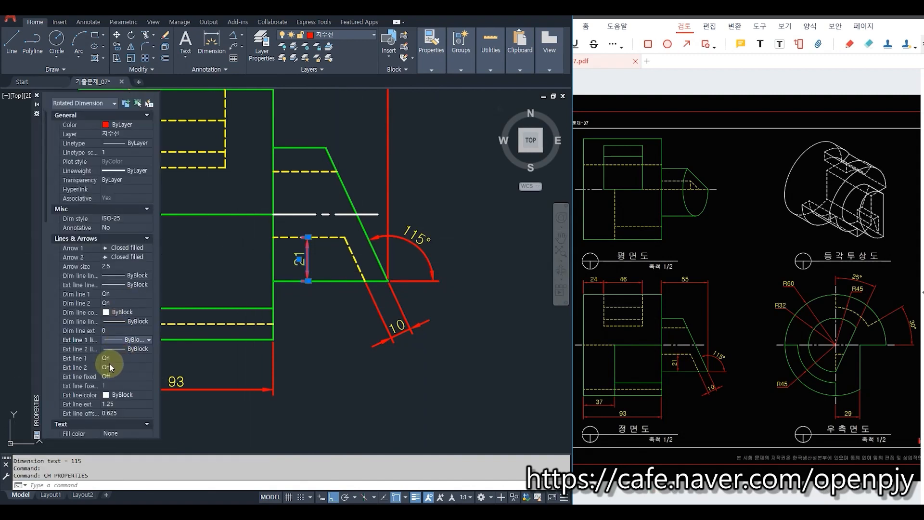
pyautogui.click(148, 359)
pyautogui.click(128, 366)
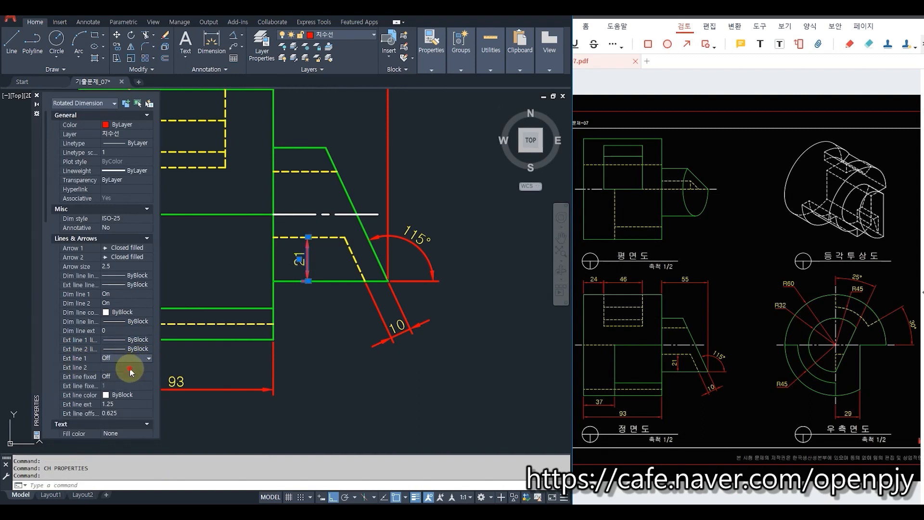
pyautogui.click(148, 367)
pyautogui.click(125, 376)
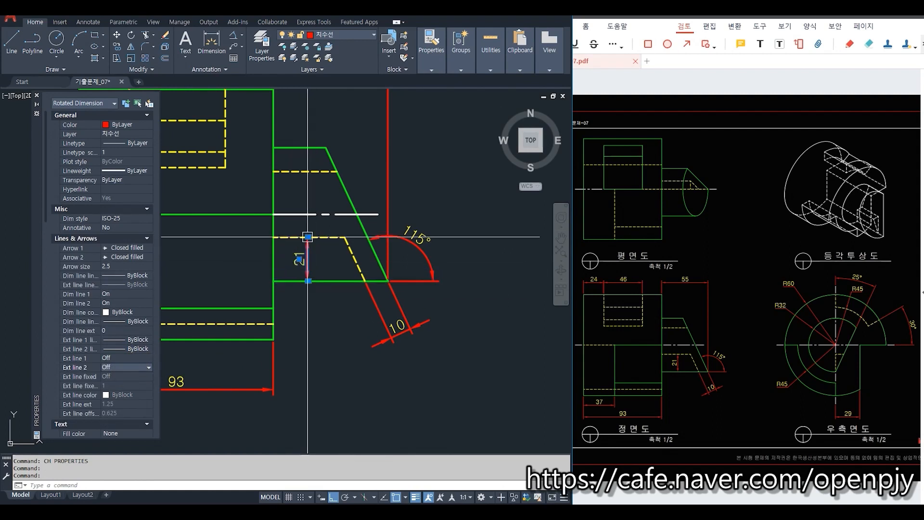
pyautogui.press('Escape')
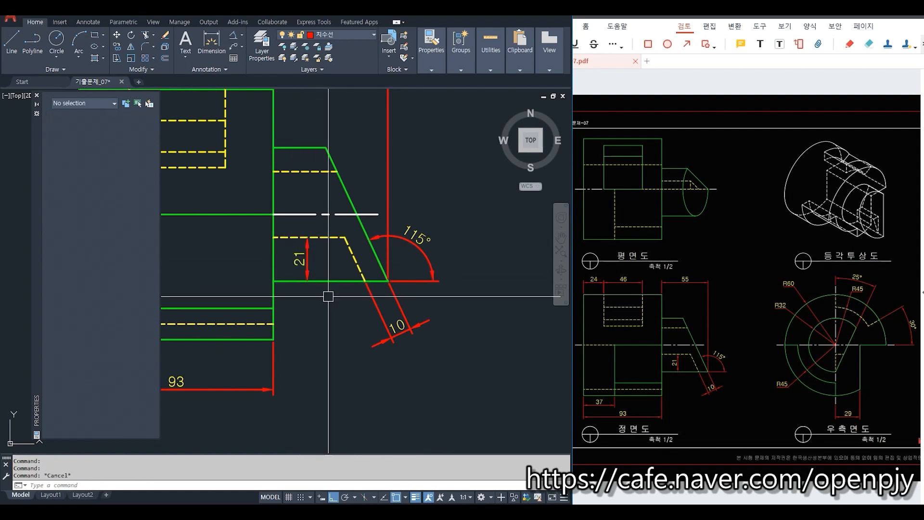
pyautogui.click(37, 96)
# Add an angular dimension in the right-side view between the horizontal centreline and the short slanted hidden line, placed outside the circle.
pyautogui.scroll(-4, 145, 274)
pyautogui.moveTo(411, 316); pyautogui.dragTo(381, 320, button='middle')
pyautogui.scroll(2, 356, 244)
pyautogui.scroll(2, 357, 244)
pyautogui.scroll(-2, 417, 275)
pyautogui.moveTo(437, 310); pyautogui.dragTo(417, 281, button='middle')
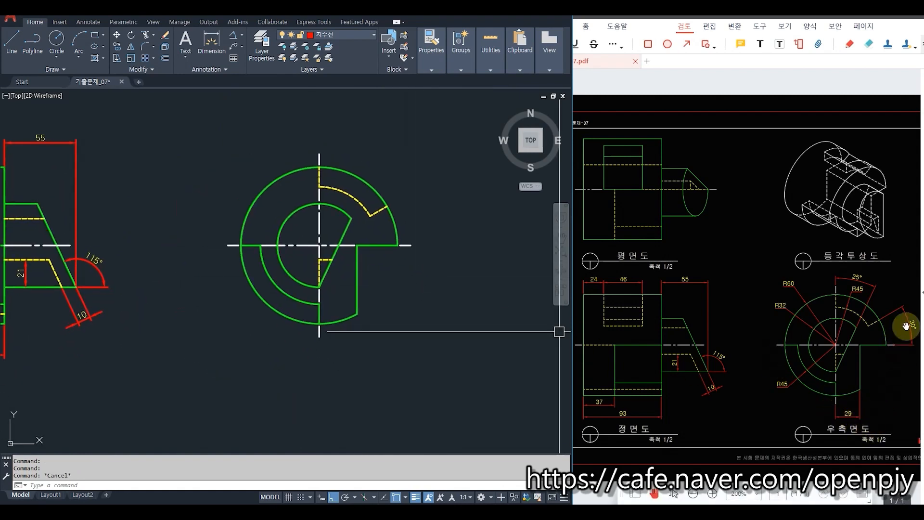
pyautogui.click(236, 37)
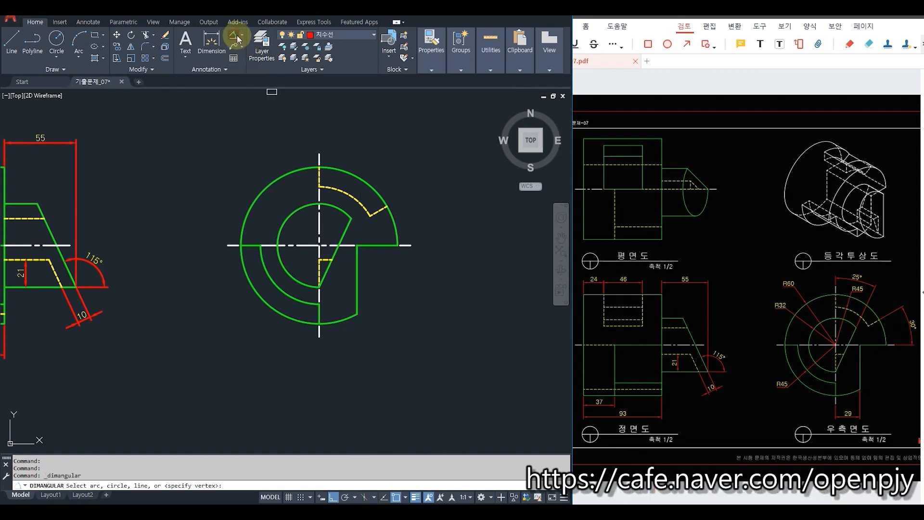
pyautogui.click(410, 246)
pyautogui.click(375, 216)
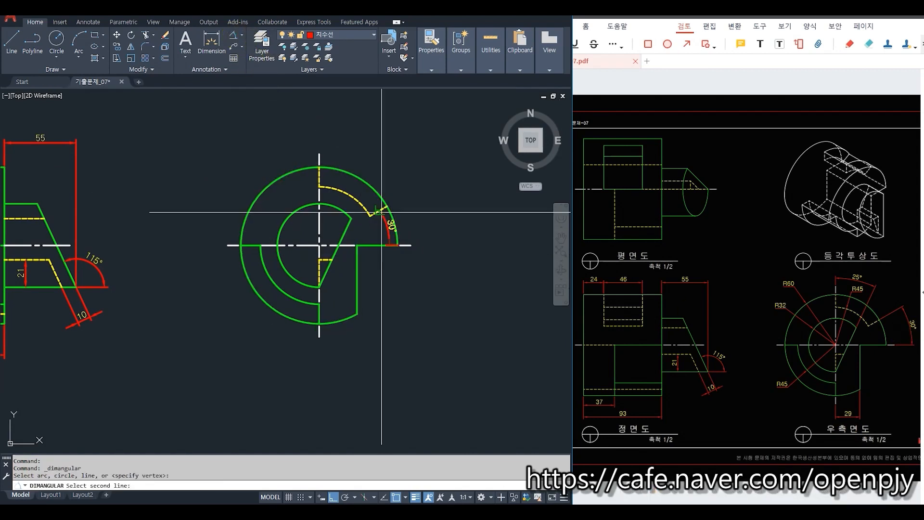
pyautogui.click(429, 216)
# Add an angular dimension between the vertical centreline and the slanted visible edge, placed above the right-side view.
pyautogui.press('Return')
pyautogui.click(320, 153)
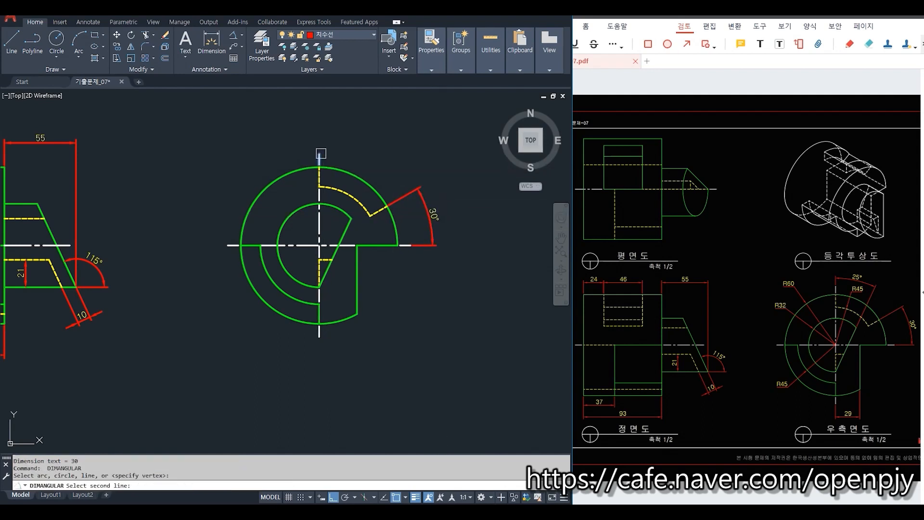
pyautogui.click(346, 236)
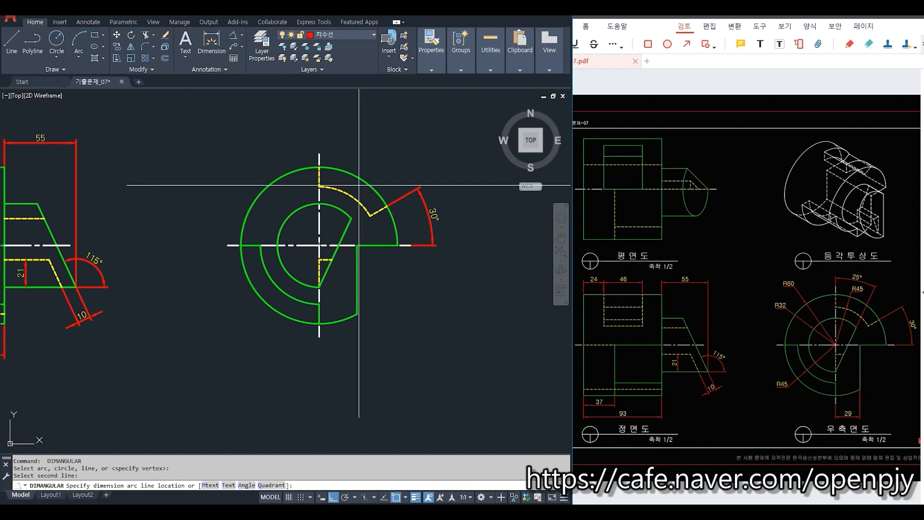
pyautogui.click(360, 139)
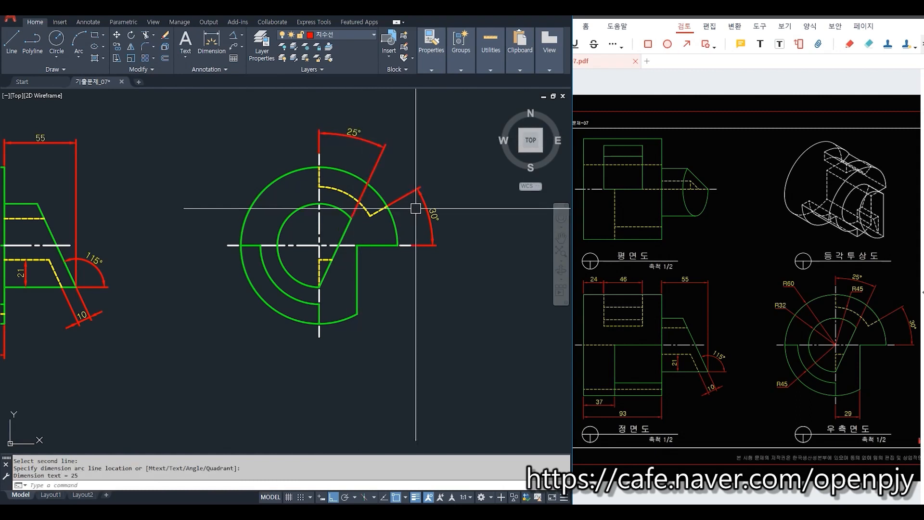
# Add a horizontal linear dimension from the vertical centreline to the lower vertical edge, placed below the right-side view.
pyautogui.click(244, 38)
pyautogui.click(248, 56)
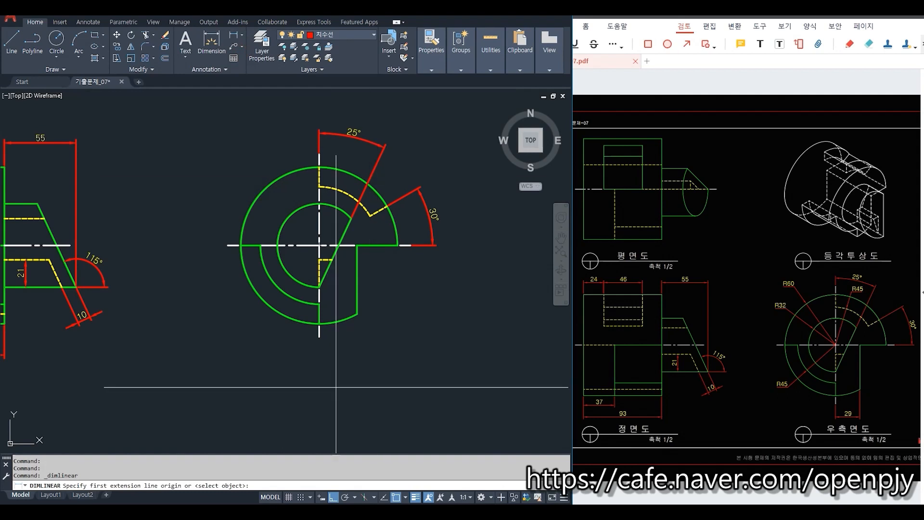
pyautogui.click(319, 336)
pyautogui.click(357, 315)
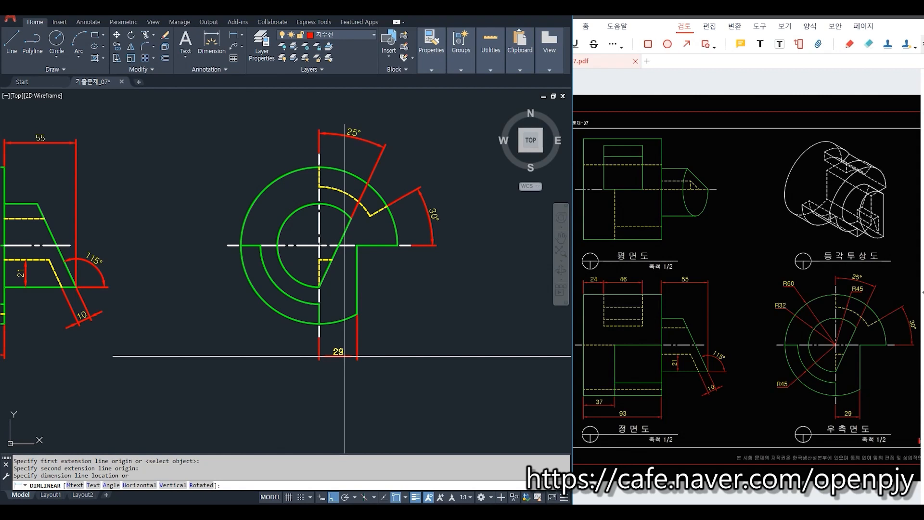
pyautogui.click(344, 357)
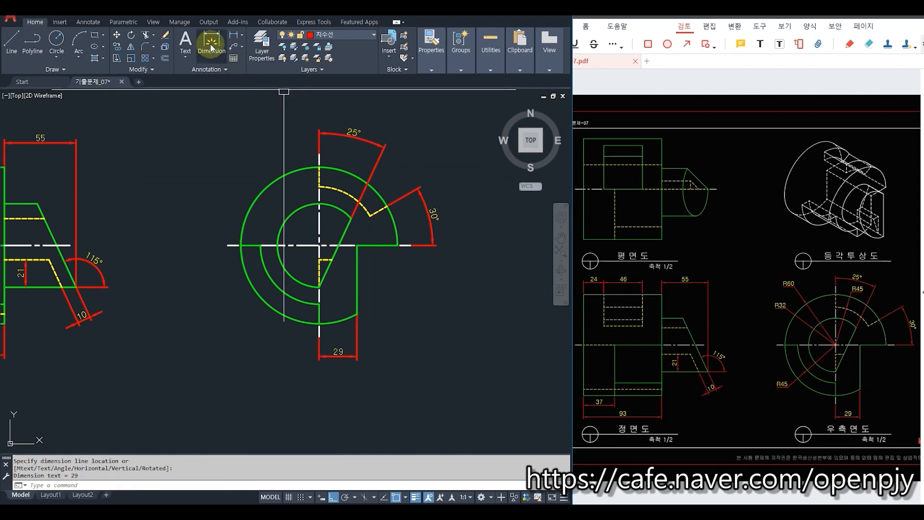
# Add a radius dimension to the inner circular arc with the TOH dimension variable on, placing its text outside the outer arc's upper-left side.
pyautogui.click(243, 38)
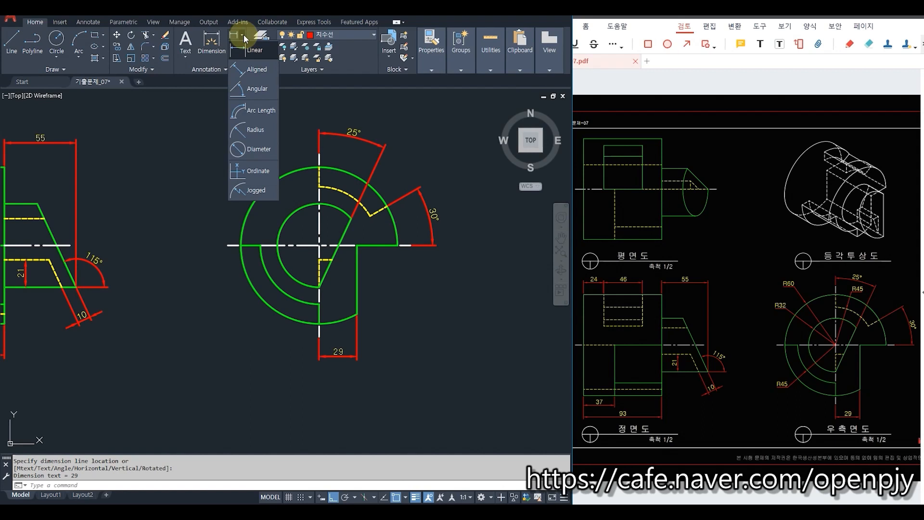
pyautogui.click(255, 130)
pyautogui.click(285, 222)
pyautogui.scroll(2, 243, 179)
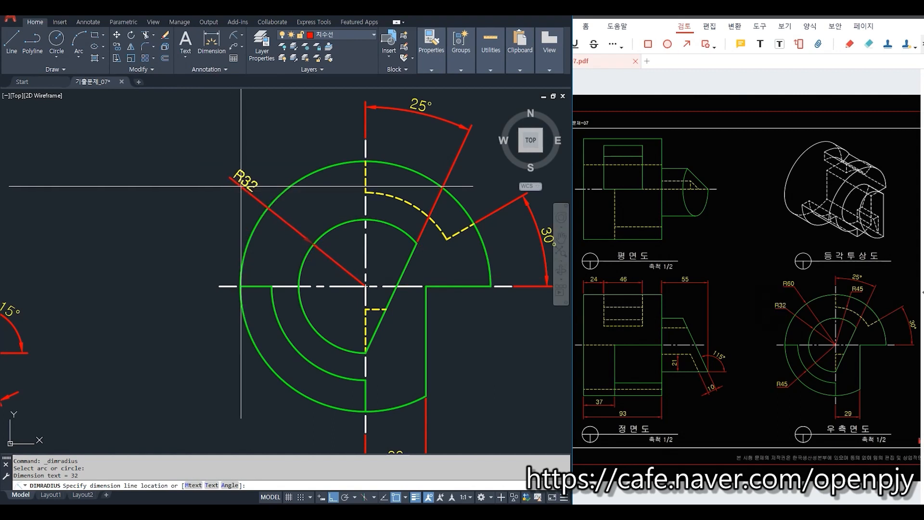
pyautogui.press('Return')
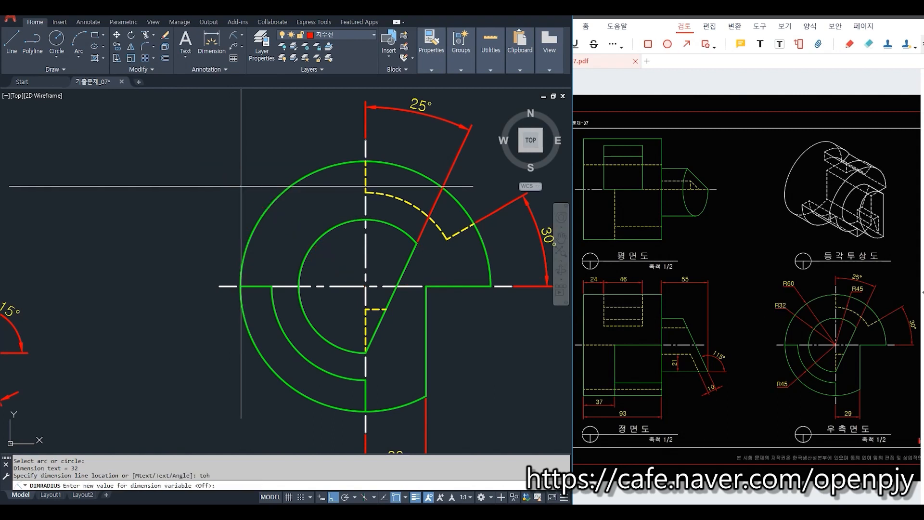
pyautogui.press('Return')
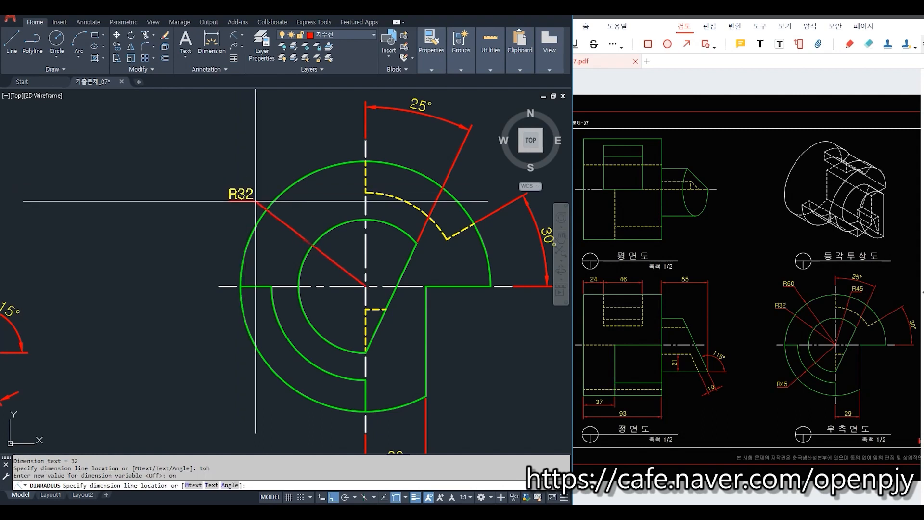
pyautogui.click(255, 201)
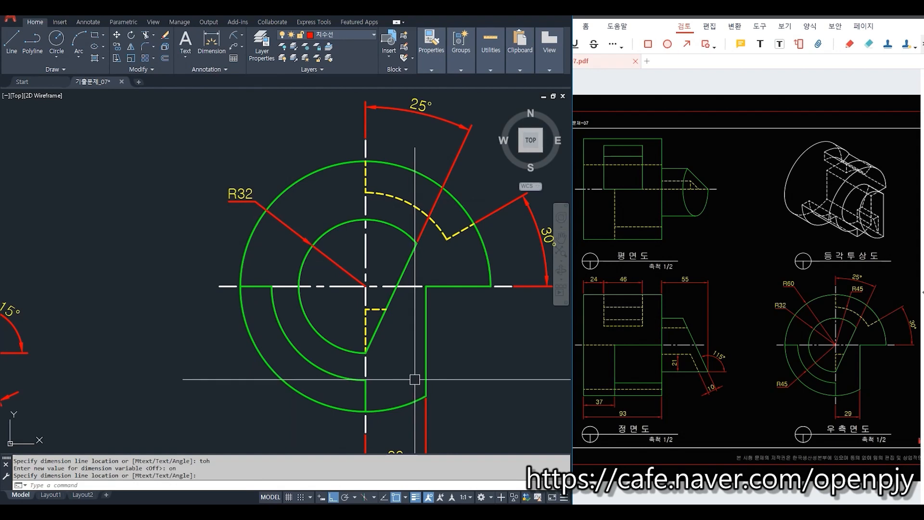
# Add radius dimensions to the outer arc, with text outside its upper-left side, and to the hidden arc, with text just below the angular dimension.
pyautogui.click(234, 37)
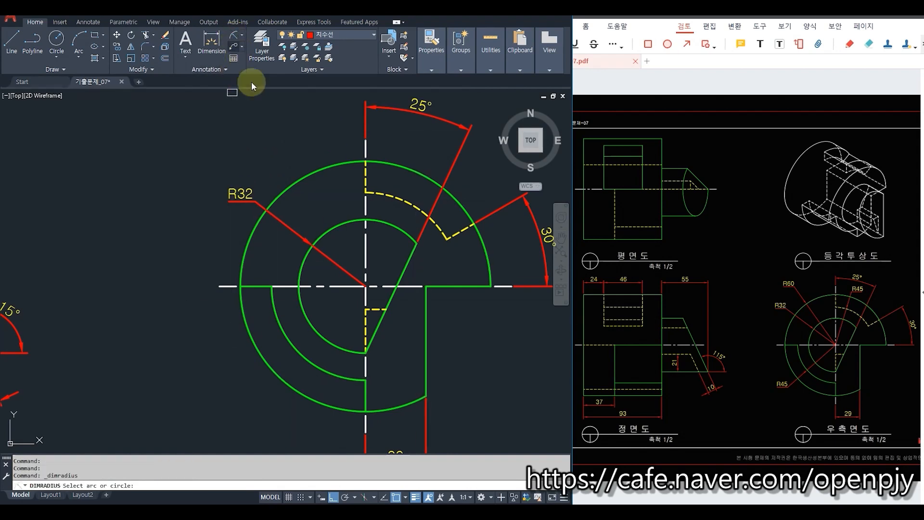
pyautogui.click(287, 187)
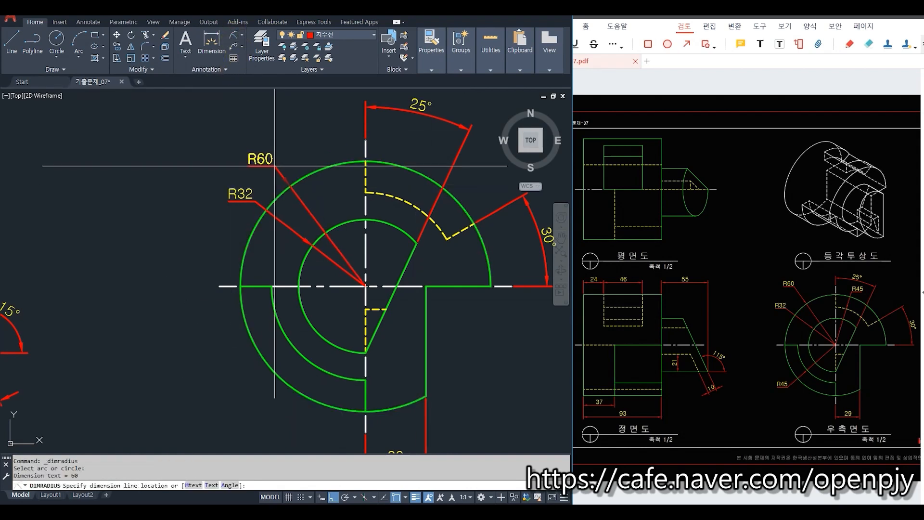
pyautogui.click(267, 161)
pyautogui.press('Return')
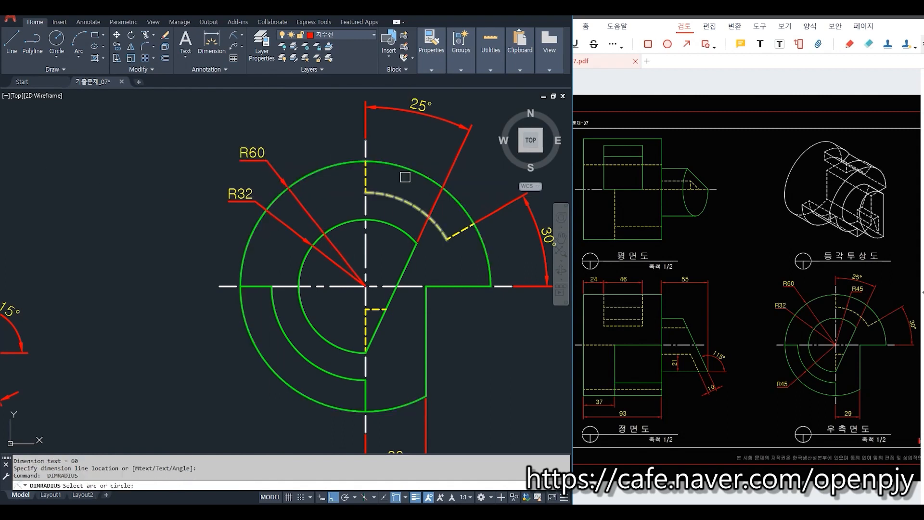
pyautogui.click(387, 208)
pyautogui.click(404, 152)
# Add a radius dimension to the visible middle arc in the lower-left quadrant, placing its text outside the outer arc.
pyautogui.press('Return')
pyautogui.click(304, 356)
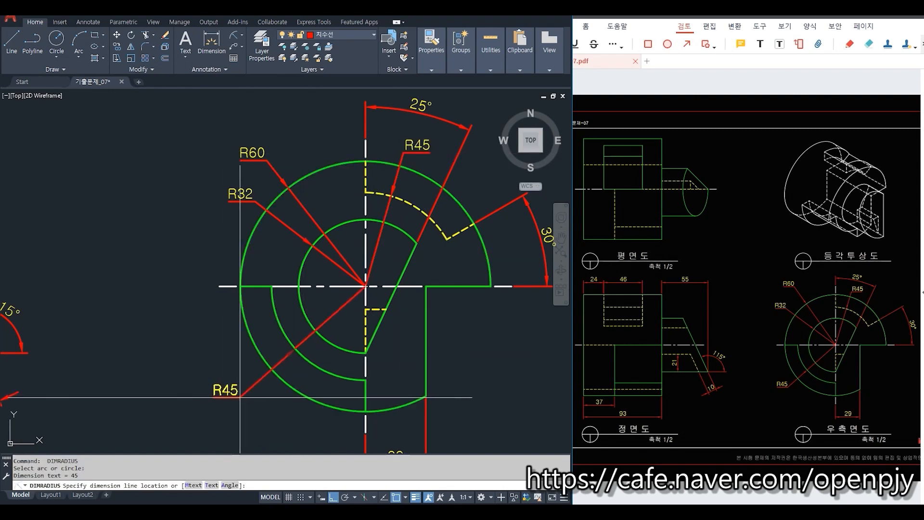
pyautogui.click(255, 391)
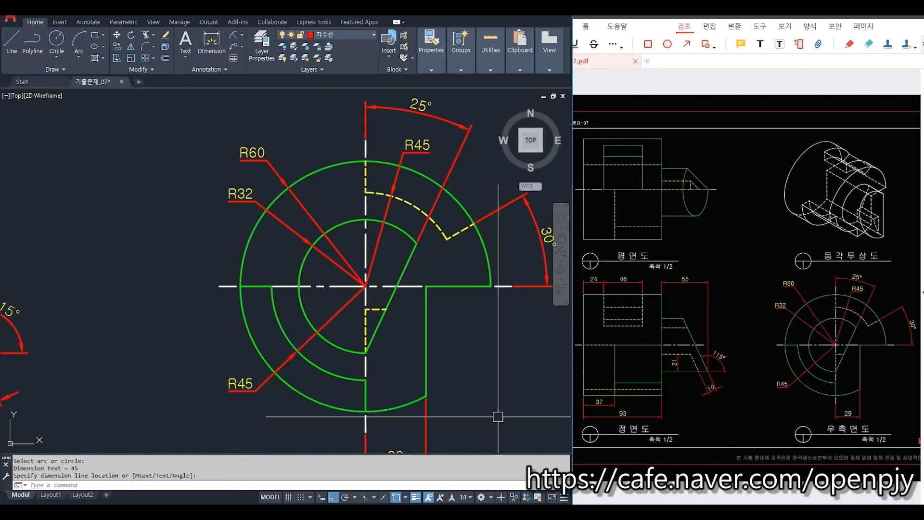
pyautogui.scroll(-2, 470, 359)
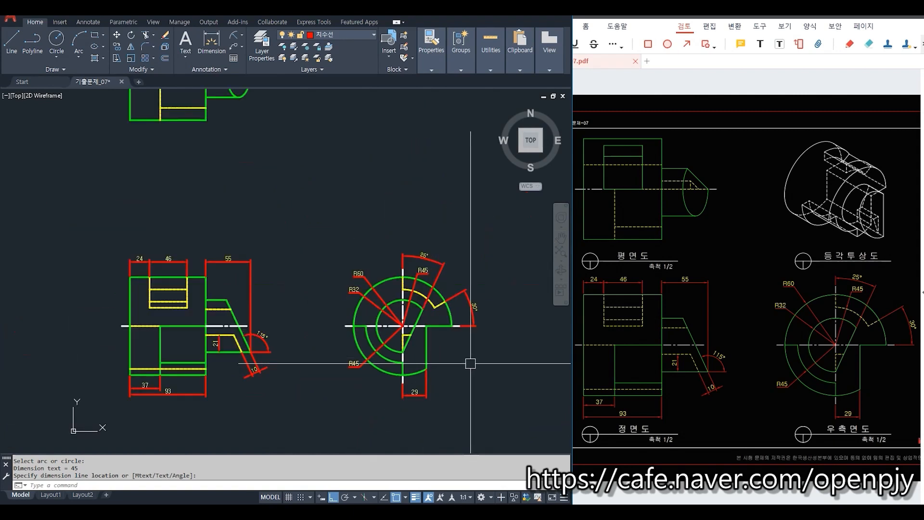
pyautogui.scroll(-3, 424, 341)
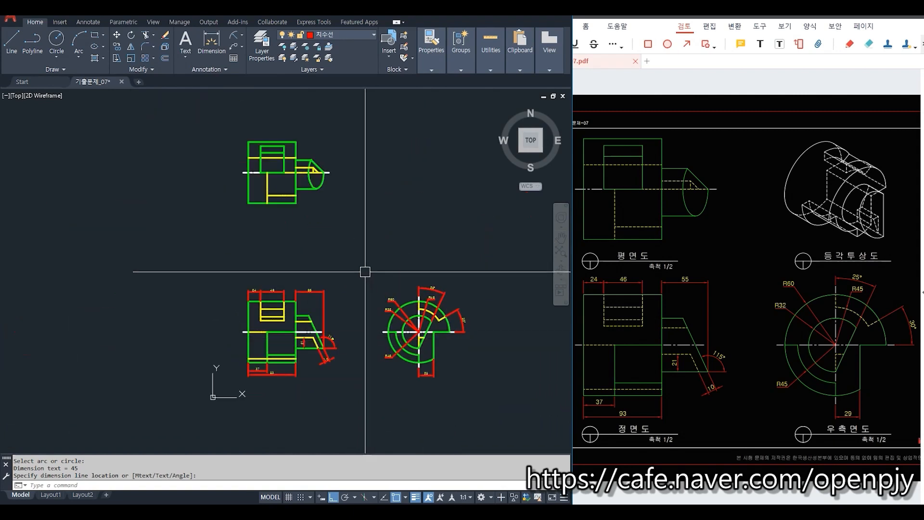